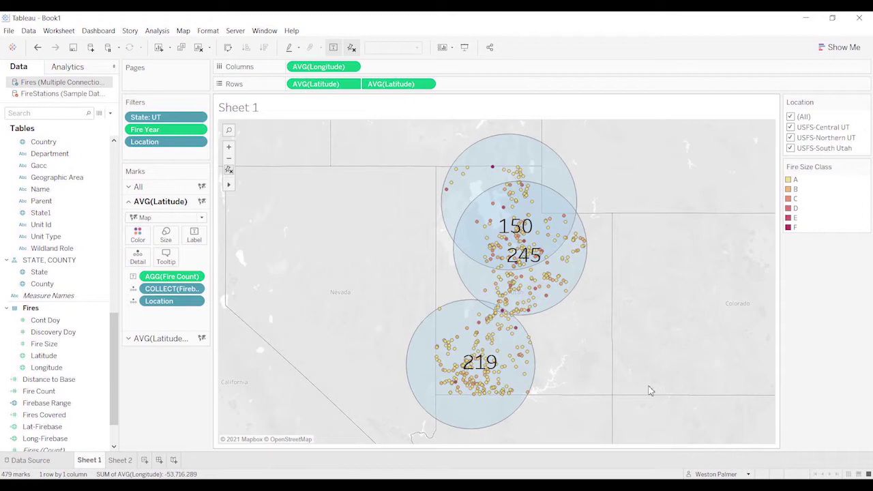
Try adding NWCG_UnitIDActive_20170109 beside Fires, then dismiss the unsupported logical tables error
{"action": "mouse_move", "coordinate": [525, 372]}
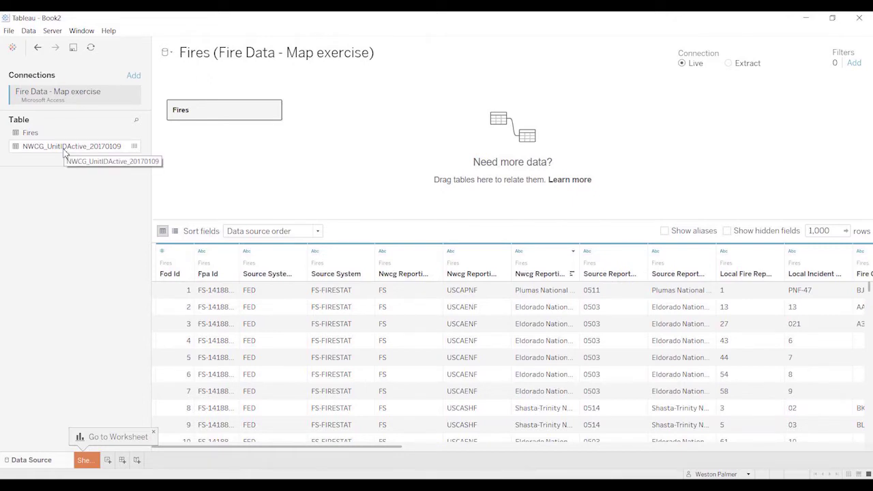
{"action": "left_click_drag", "start_coordinate": [64, 153], "coordinate": [358, 114]}
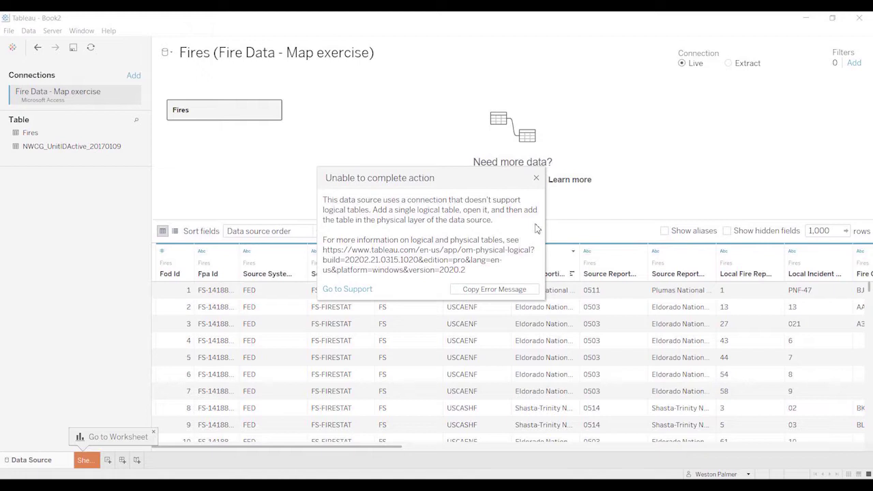
{"action": "left_click", "coordinate": [536, 179]}
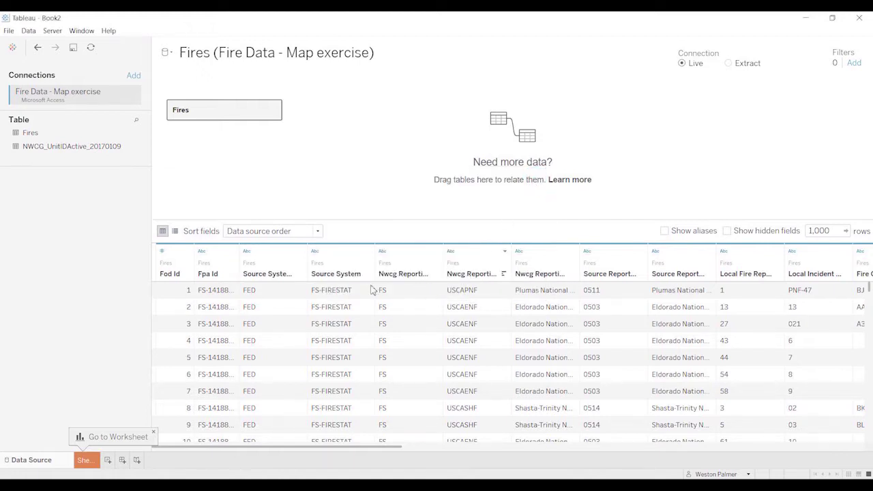
Join NWCG_UnitIDActive_20170109 into Fires on Nwcg Reporting Unit Id = Unit Id
{"action": "double_click", "coordinate": [235, 111]}
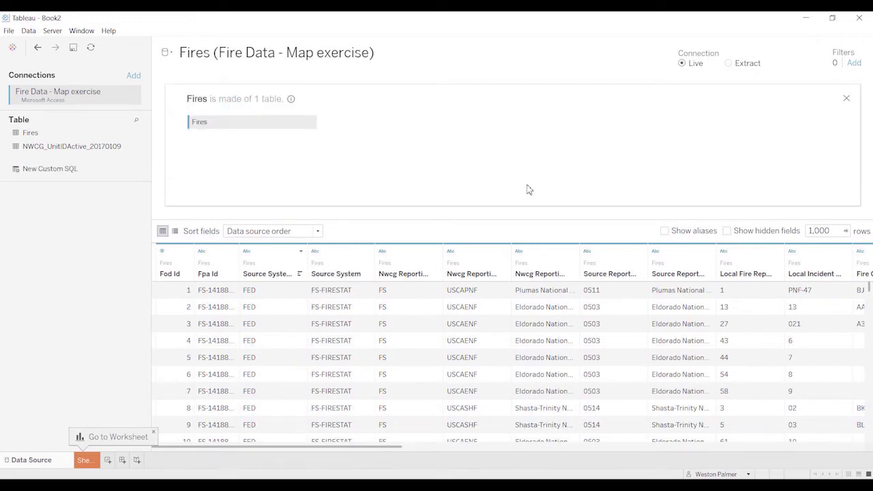
{"action": "left_click_drag", "start_coordinate": [47, 146], "coordinate": [384, 125]}
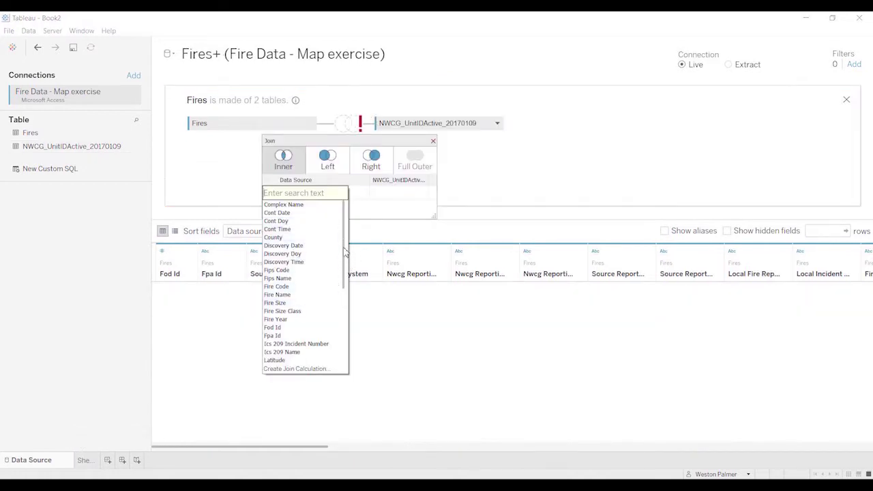
{"action": "left_click_drag", "start_coordinate": [344, 247], "coordinate": [349, 302]}
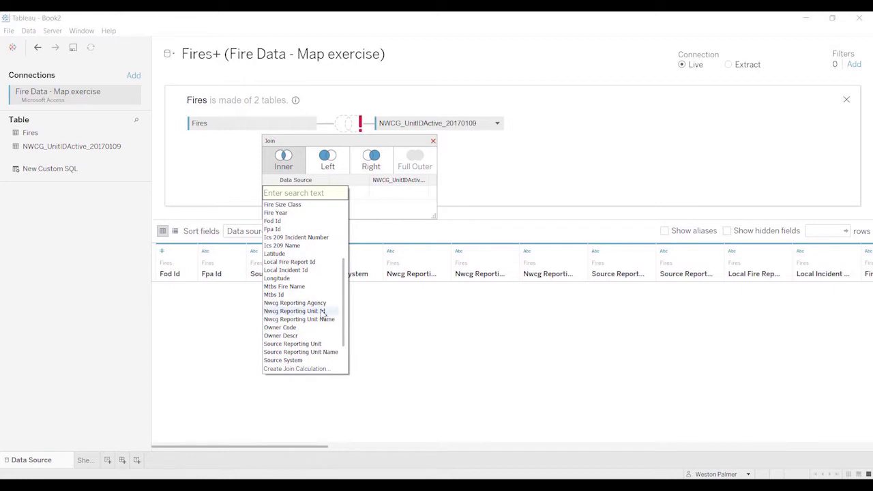
{"action": "left_click", "coordinate": [318, 316]}
{"action": "left_click", "coordinate": [423, 192]}
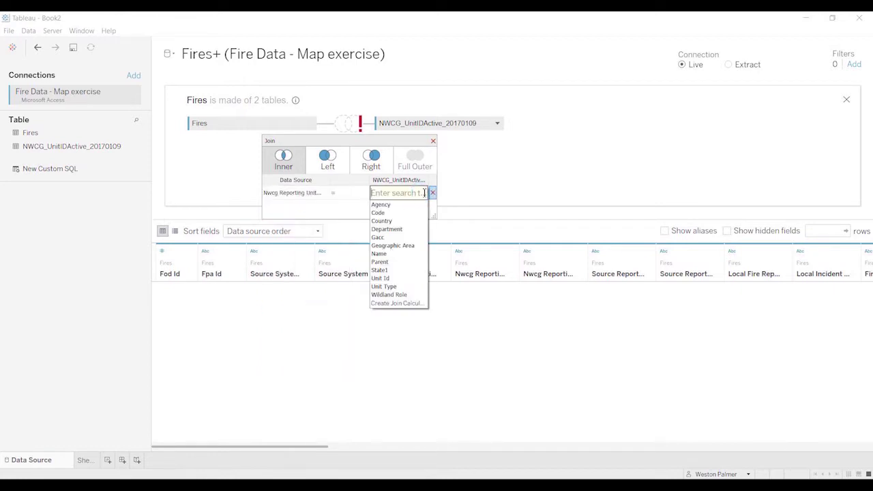
{"action": "left_click", "coordinate": [396, 278]}
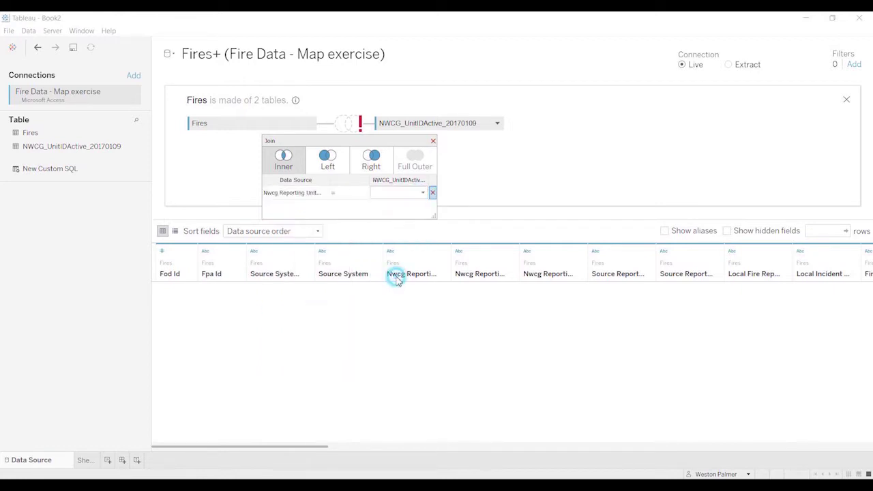
On Sheet 1, map average Latitude and Longitude with State1 on Detail
{"action": "left_click", "coordinate": [86, 460]}
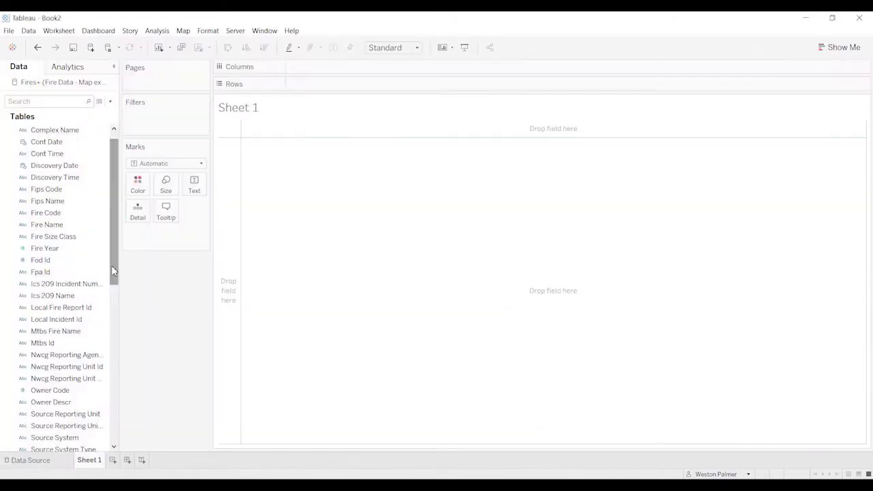
{"action": "left_click_drag", "start_coordinate": [111, 265], "coordinate": [103, 413]}
{"action": "left_click", "coordinate": [58, 406]}
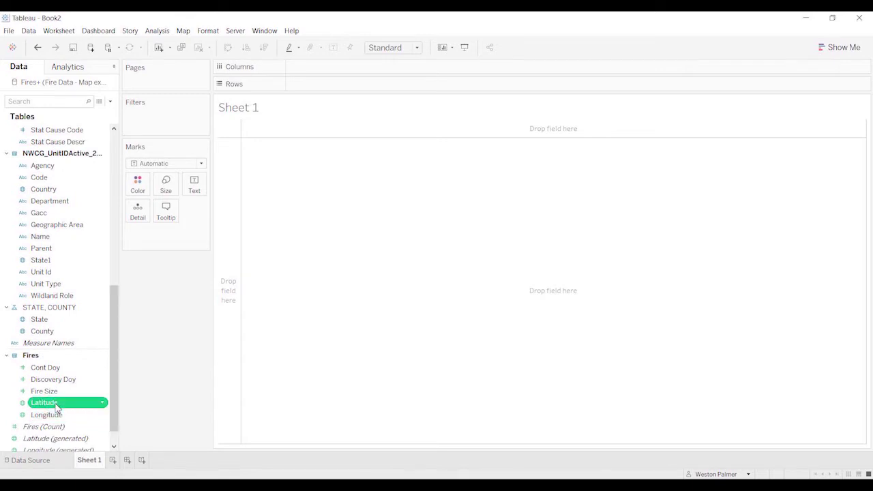
{"action": "double_click", "coordinate": [54, 408]}
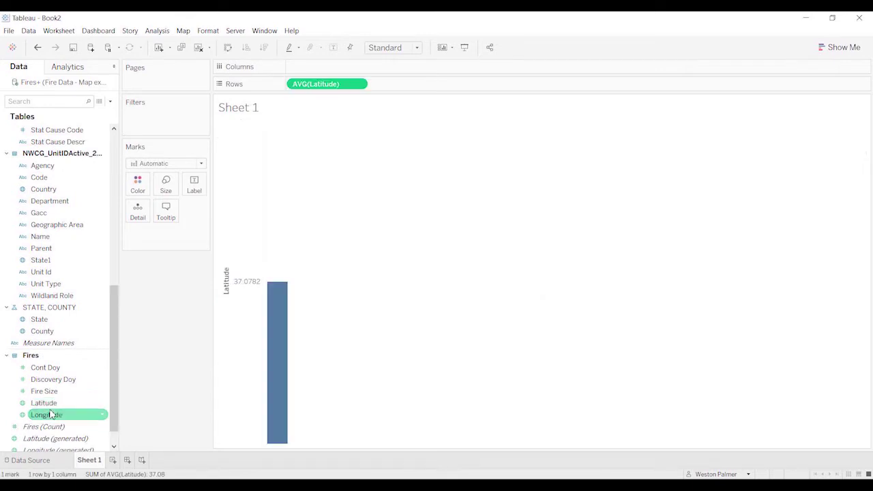
{"action": "left_click", "coordinate": [49, 417]}
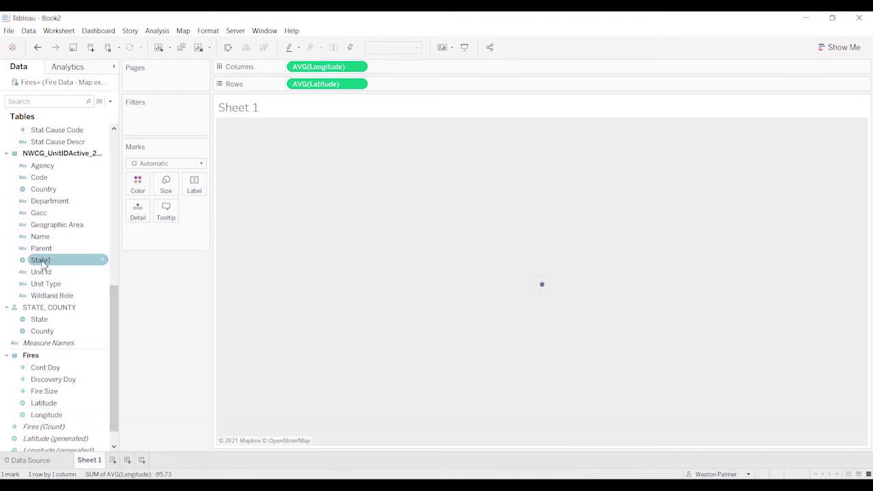
{"action": "left_click_drag", "start_coordinate": [42, 264], "coordinate": [140, 220]}
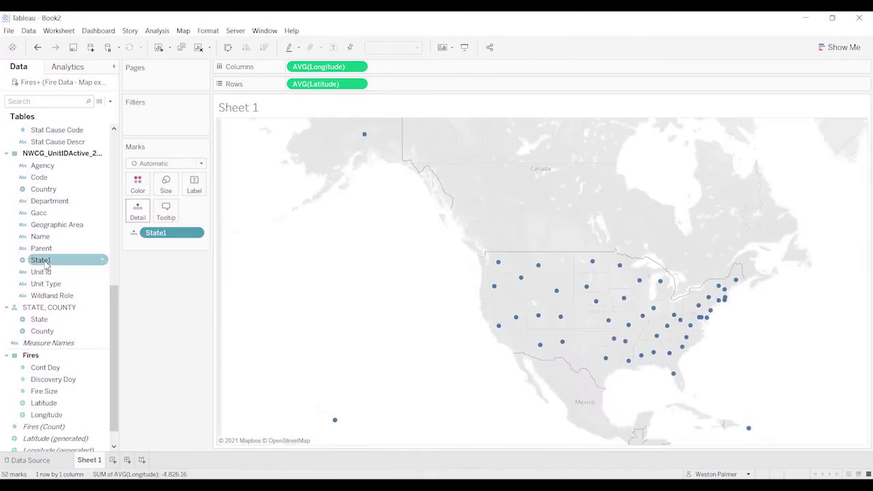
Add a State1 filter that keeps only UT
{"action": "left_click_drag", "start_coordinate": [44, 265], "coordinate": [142, 128]}
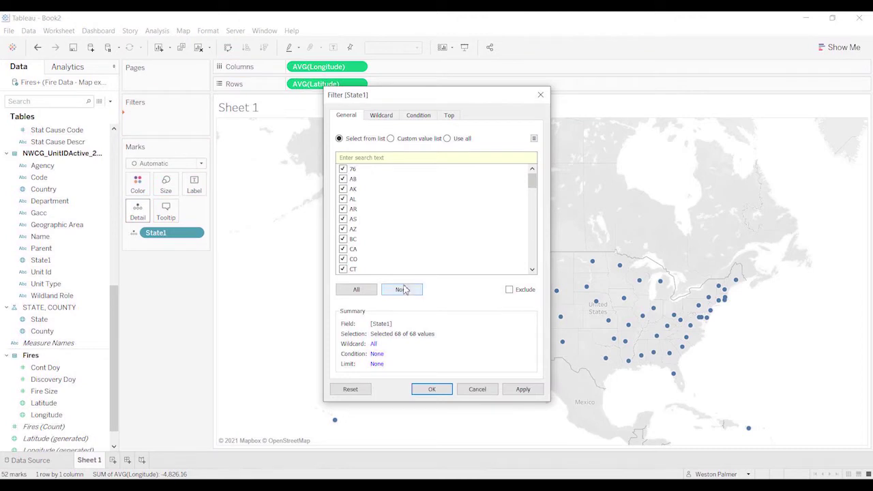
{"action": "left_click", "coordinate": [402, 289]}
{"action": "scroll", "coordinate": [525, 235], "scroll_direction": "down", "scroll_amount": 14}
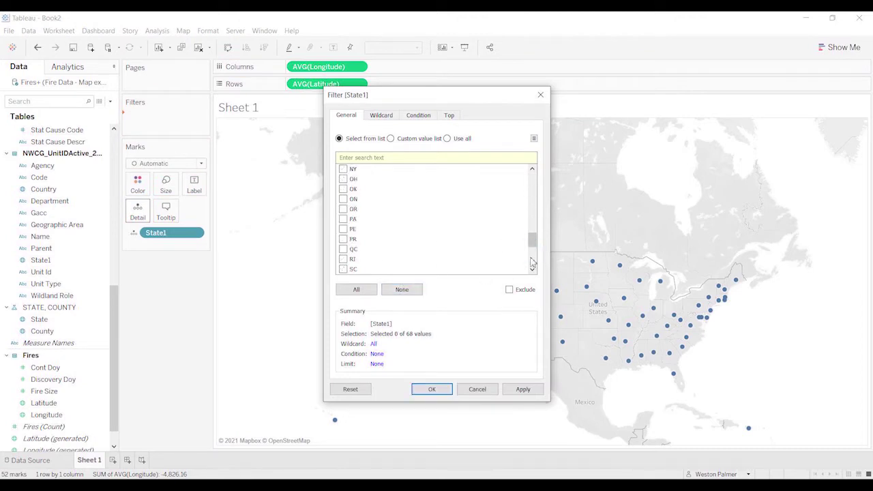
{"action": "scroll", "coordinate": [532, 263], "scroll_direction": "down", "scroll_amount": 3}
{"action": "left_click", "coordinate": [343, 237]}
{"action": "left_click", "coordinate": [432, 388]}
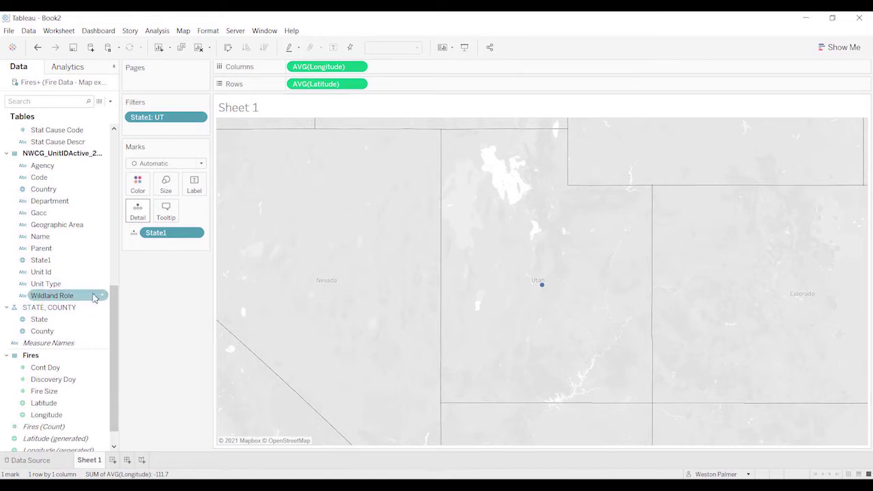
Show each fire by Fpa Id and filter Discovery Date to the year 2015
{"action": "left_click_drag", "start_coordinate": [112, 321], "coordinate": [120, 167]}
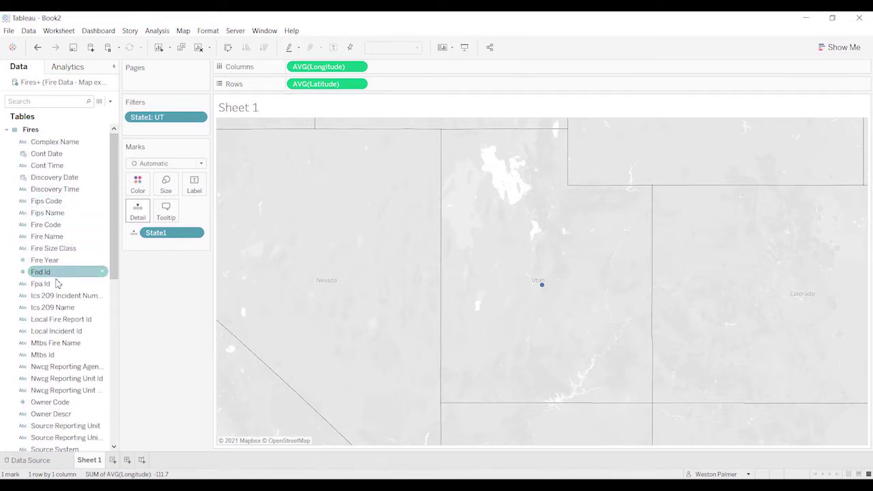
{"action": "left_click_drag", "start_coordinate": [57, 285], "coordinate": [112, 226]}
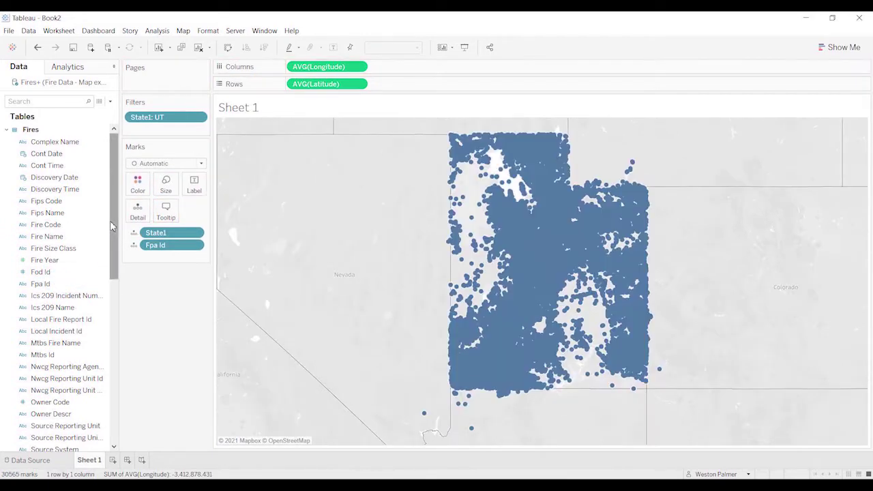
{"action": "left_click_drag", "start_coordinate": [89, 177], "coordinate": [159, 128]}
{"action": "left_click", "coordinate": [392, 168]}
{"action": "left_click", "coordinate": [438, 366]}
{"action": "scroll", "coordinate": [536, 193], "scroll_direction": "down", "scroll_amount": 5}
{"action": "left_click", "coordinate": [431, 396]}
Colour the fires by Fire Size Class using the Red-Gold palette
{"action": "mouse_move", "coordinate": [115, 269]}
{"action": "left_mouse_down"}
{"action": "mouse_move", "coordinate": [116, 309]}
{"action": "mouse_move", "coordinate": [117, 271]}
{"action": "left_mouse_up"}
{"action": "left_click_drag", "start_coordinate": [53, 213], "coordinate": [138, 197]}
{"action": "left_click", "coordinate": [137, 197]}
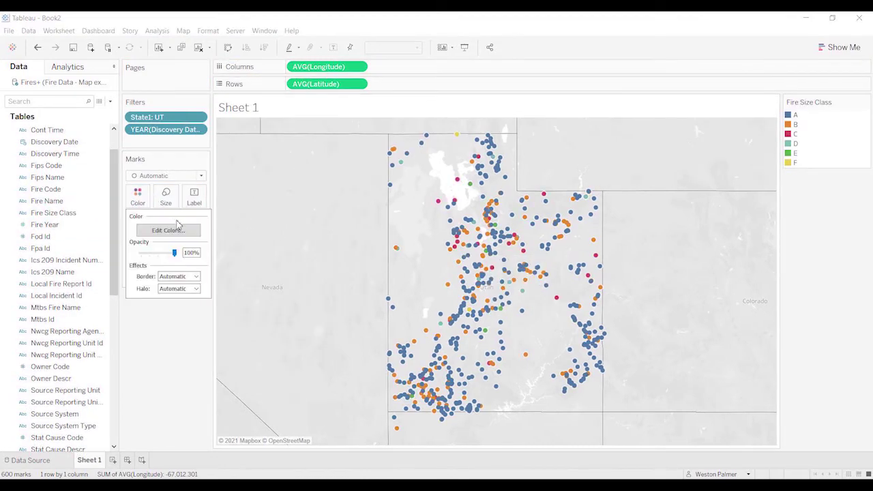
{"action": "left_click", "coordinate": [183, 232]}
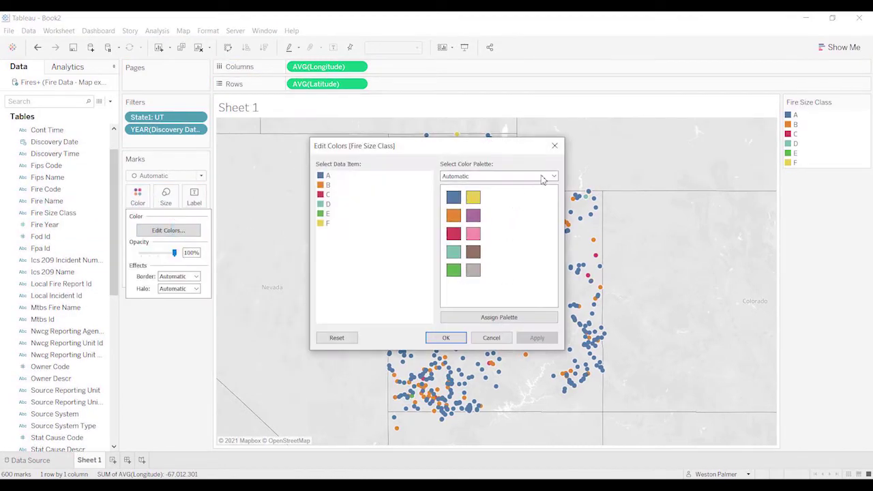
{"action": "left_click", "coordinate": [544, 177]}
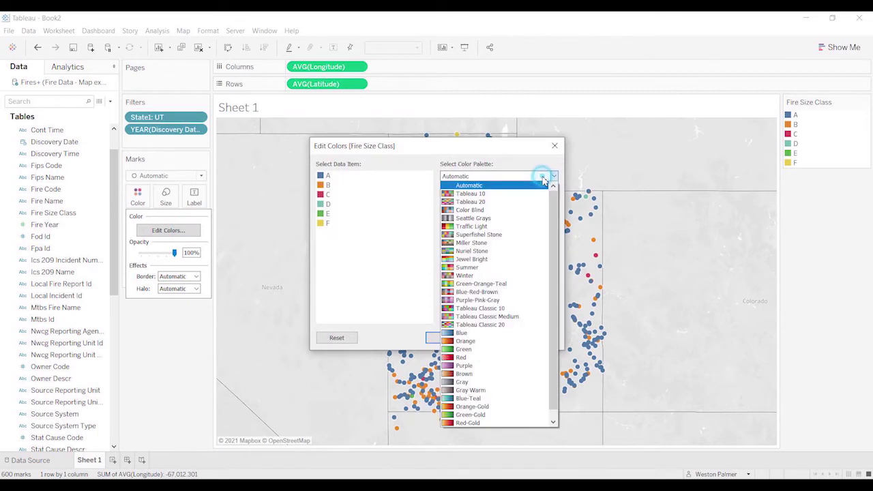
{"action": "left_click", "coordinate": [469, 424]}
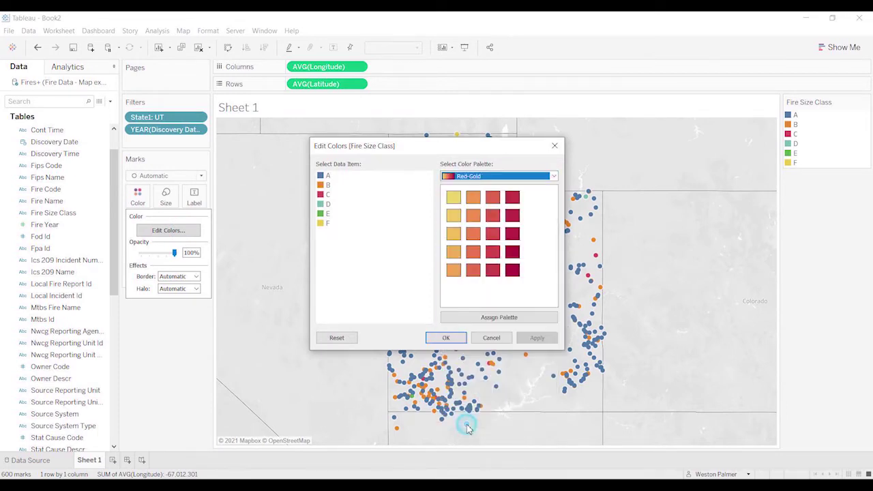
{"action": "left_click", "coordinate": [492, 320]}
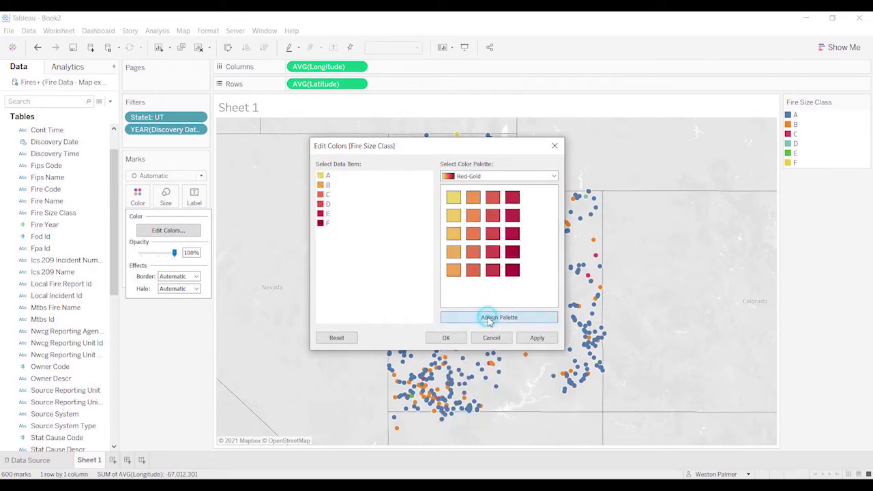
{"action": "left_click", "coordinate": [446, 338]}
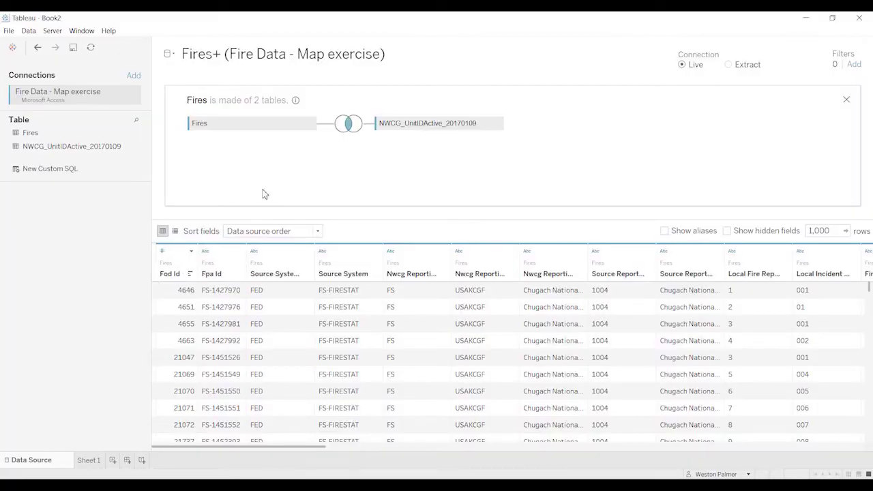
Join the FireStations sheet from the Excel sample workbook, leaving Latitude1's data type unchanged
{"action": "left_click", "coordinate": [133, 77]}
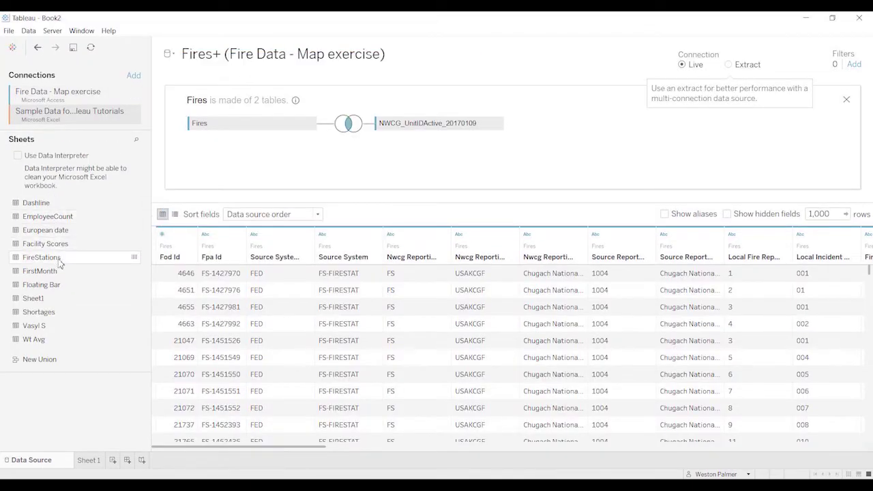
{"action": "left_click_drag", "start_coordinate": [59, 262], "coordinate": [343, 160]}
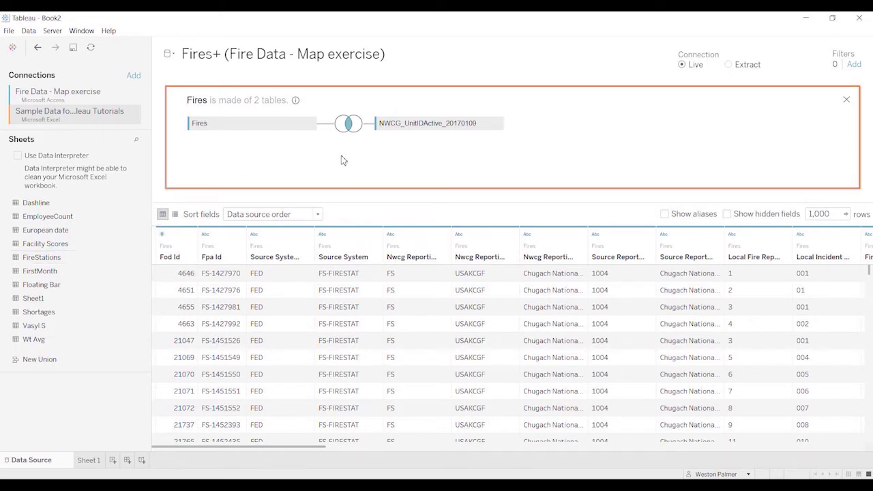
{"action": "left_click_drag", "start_coordinate": [273, 448], "coordinate": [732, 449]}
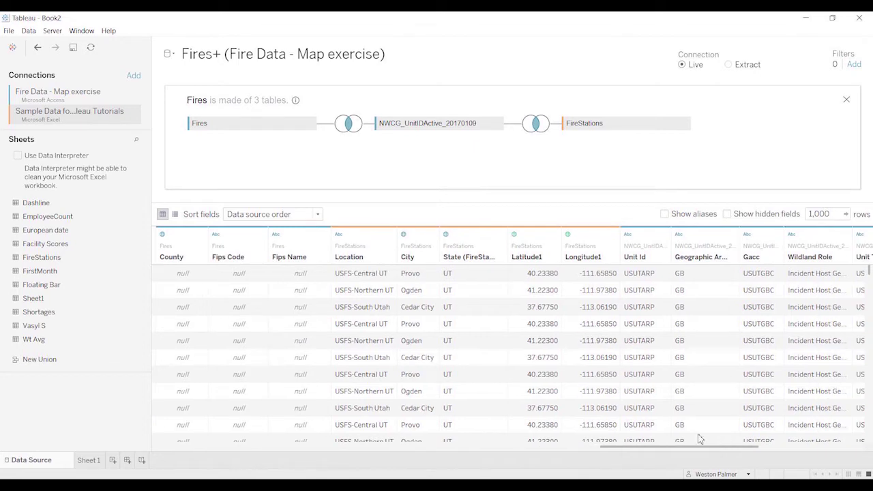
{"action": "left_click", "coordinate": [515, 235]}
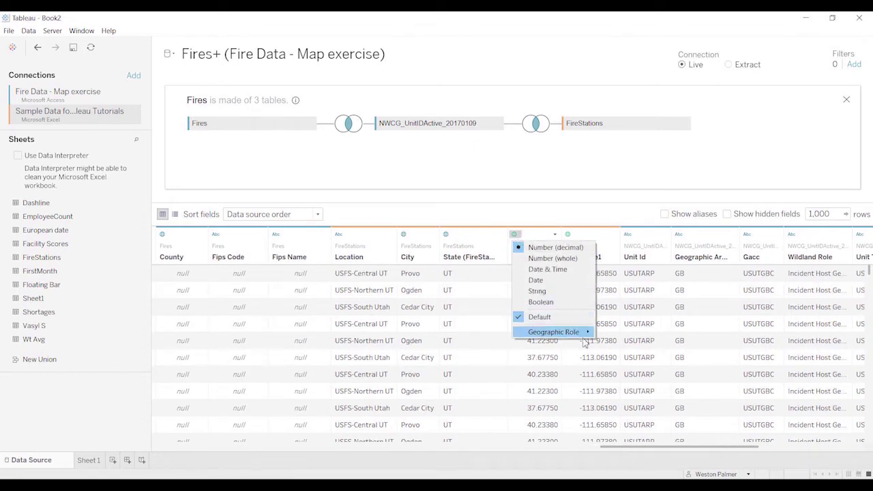
{"action": "mouse_move", "coordinate": [586, 341]}
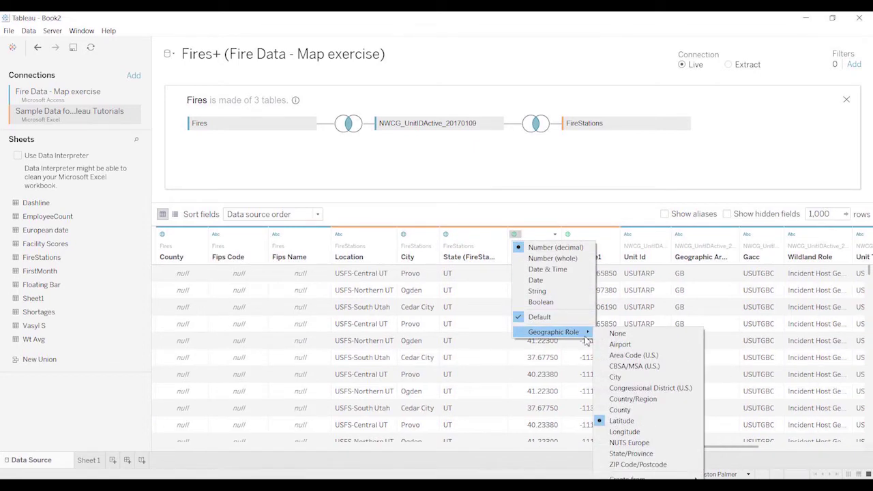
{"action": "left_click", "coordinate": [550, 215]}
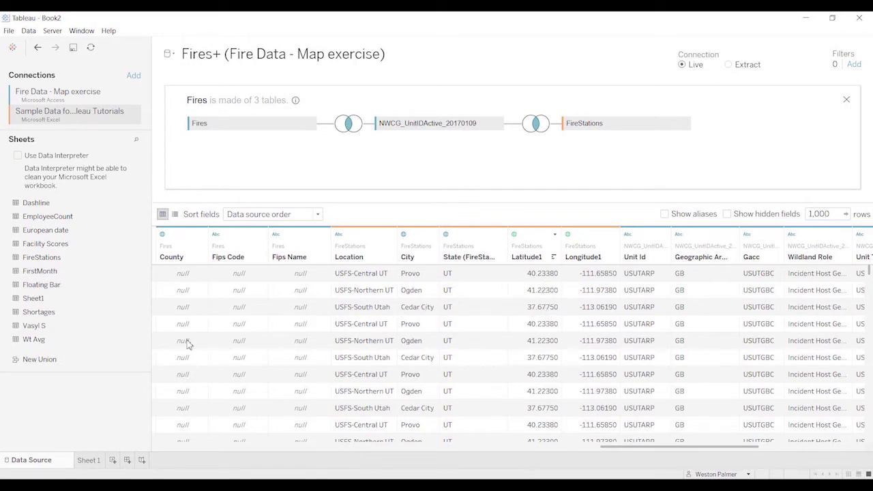
Start a Fires-side join calculation using the MAKEPOINT function
{"action": "left_click", "coordinate": [536, 124]}
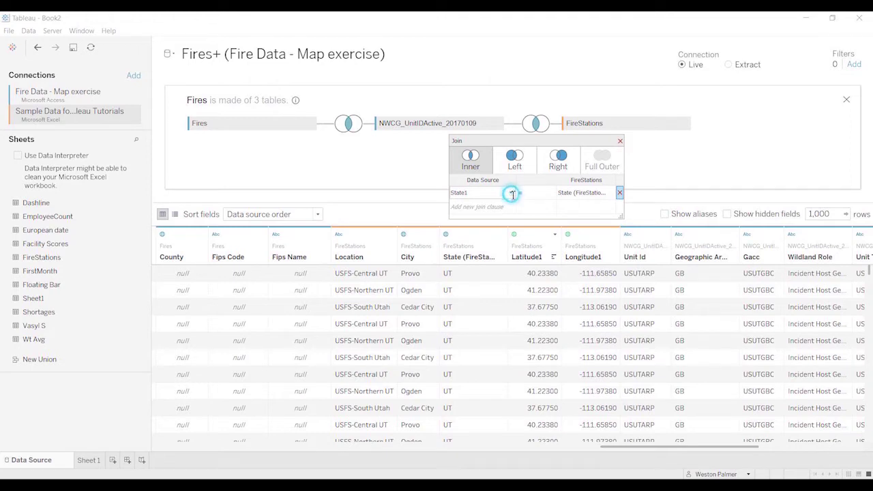
{"action": "left_click", "coordinate": [511, 195]}
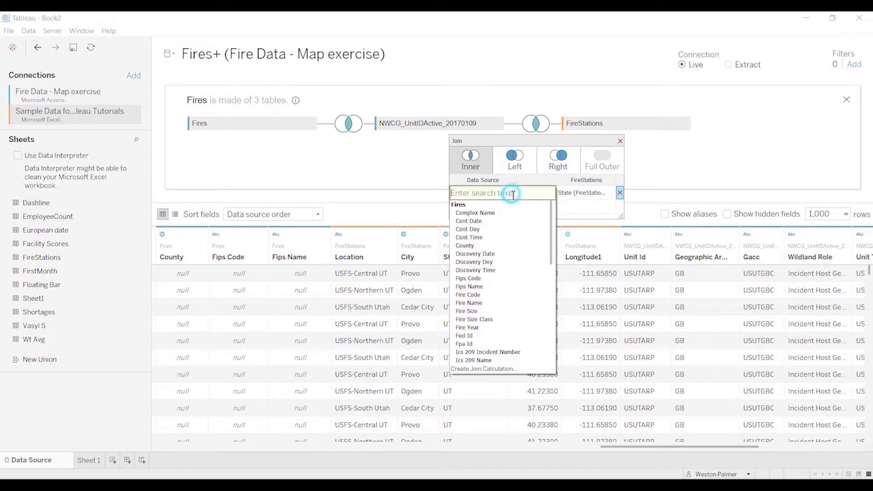
{"action": "left_click", "coordinate": [516, 369]}
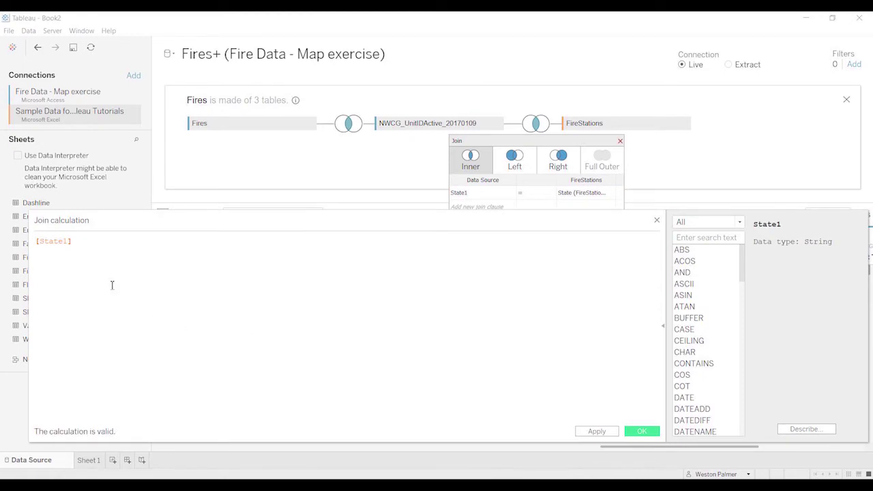
{"action": "type", "text": "make"}
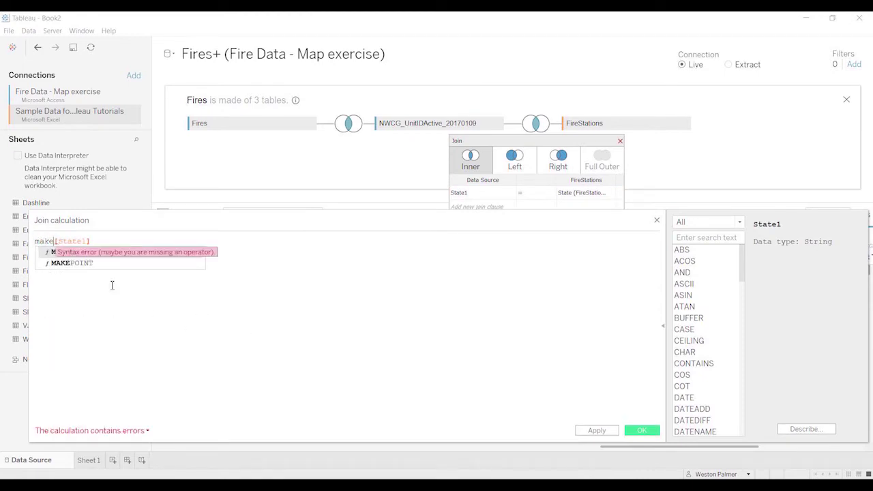
{"action": "key", "text": "Down"}
{"action": "key", "text": "Return"}
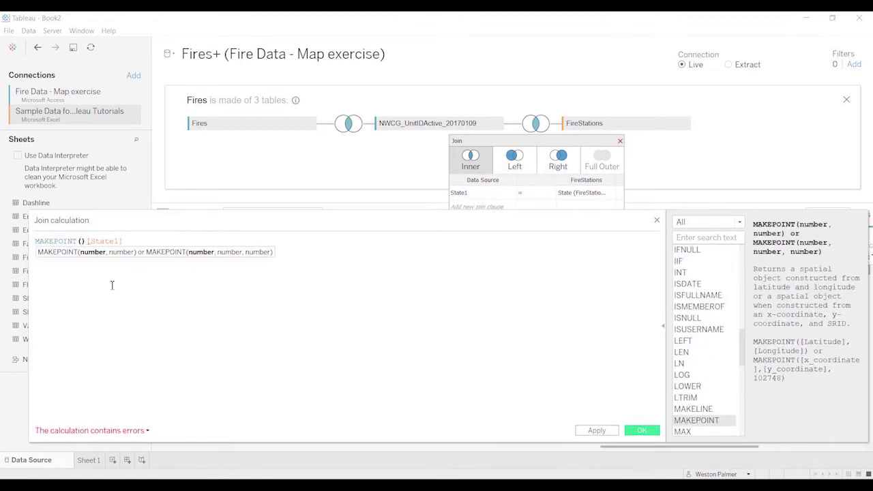
{"action": "key", "text": "Delete"}
{"action": "key", "text": "Delete"}
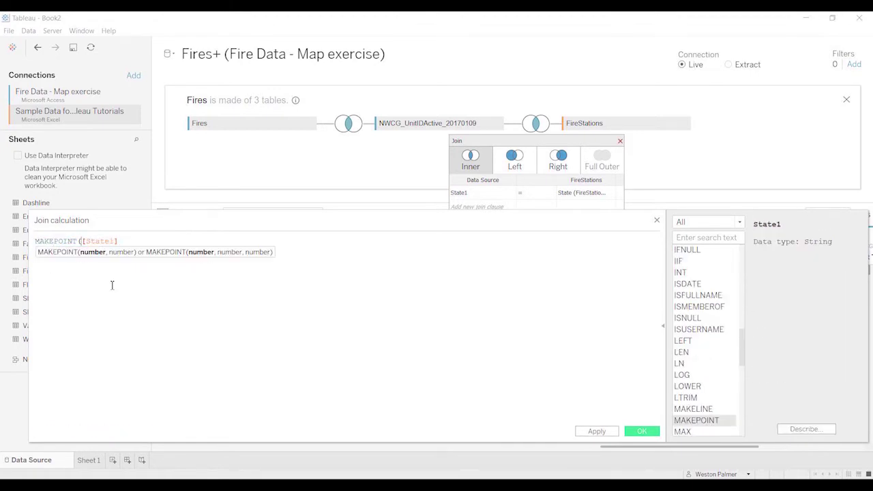
Complete the Fires-side calculation as MAKEPOINT([Latitude],[Longitude]) and confirm it
{"action": "left_click_drag", "start_coordinate": [82, 241], "coordinate": [151, 246]}
{"action": "type", "text": "lo"}
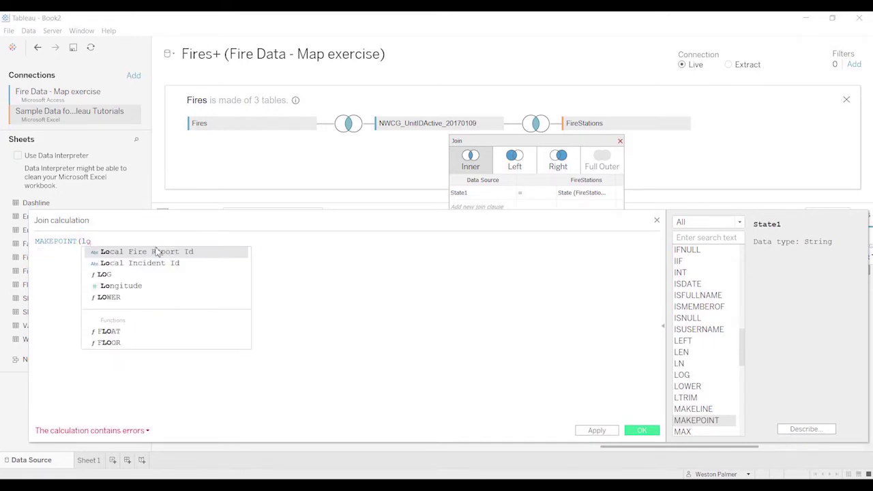
{"action": "key", "text": "BackSpace"}
{"action": "type", "text": "at"}
{"action": "left_click", "coordinate": [156, 251]}
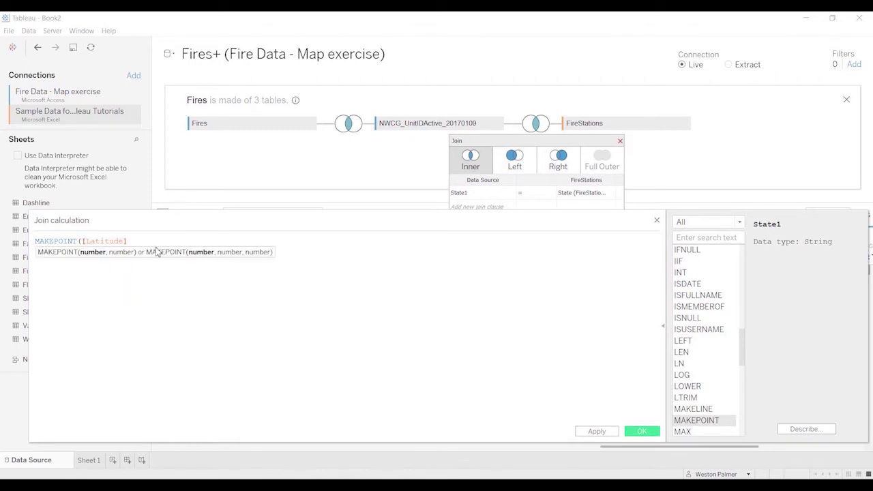
{"action": "type", "text": ",long"}
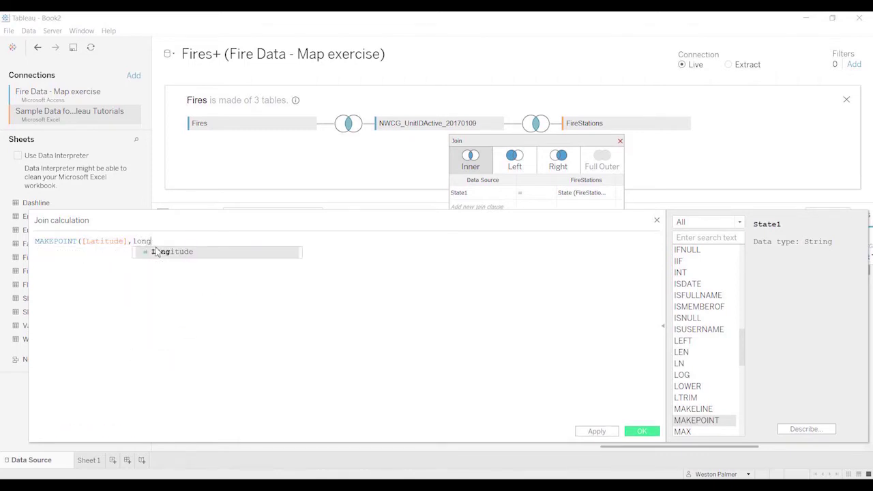
{"action": "left_click", "coordinate": [156, 252]}
{"action": "type", "text": ")"}
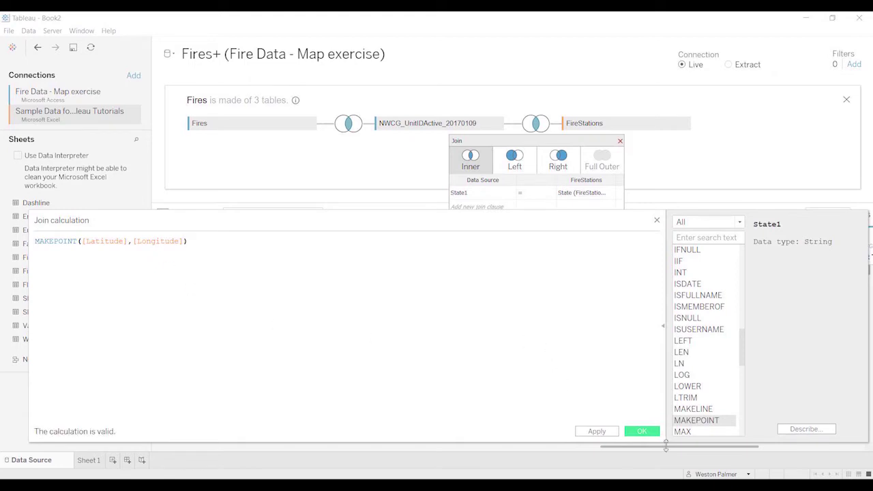
{"action": "left_click", "coordinate": [648, 433]}
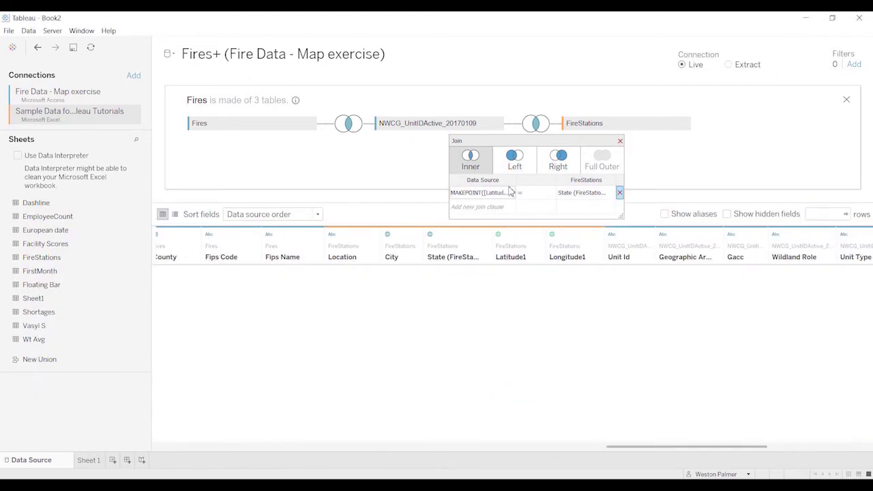
Set the join operator to Intersects and start a FireStations-side join calculation
{"action": "mouse_move", "coordinate": [354, 135]}
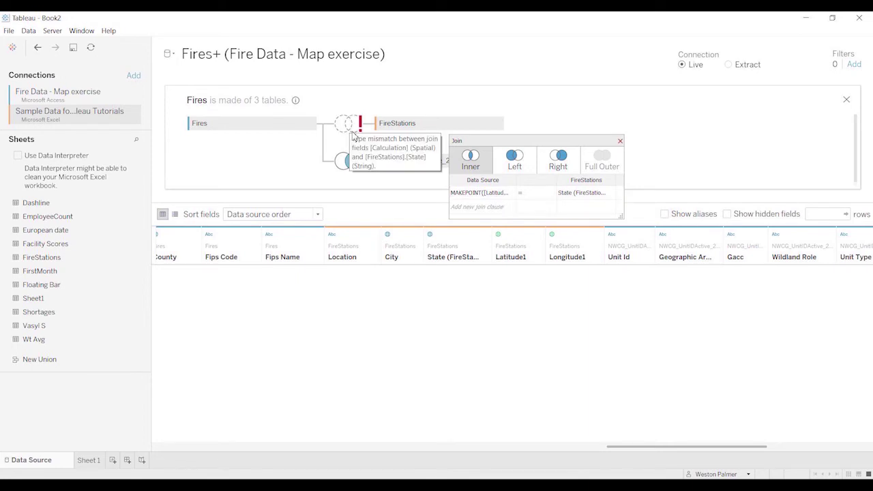
{"action": "left_click", "coordinate": [551, 194]}
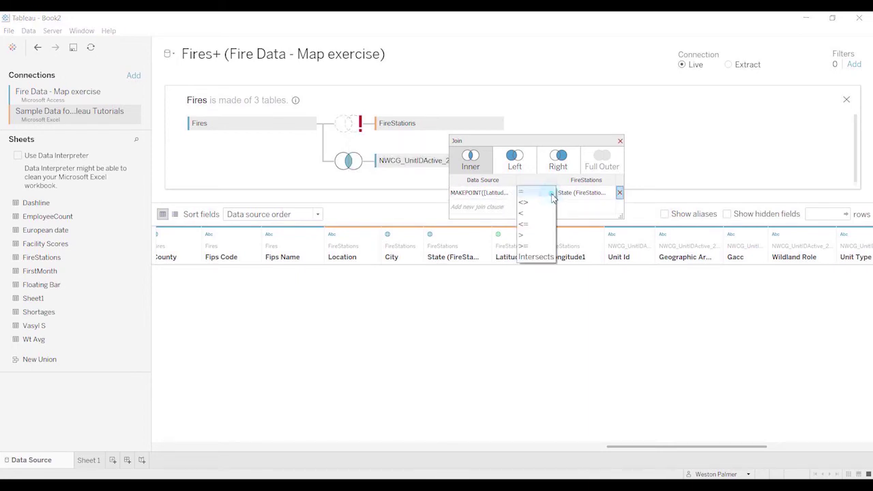
{"action": "left_click", "coordinate": [546, 258]}
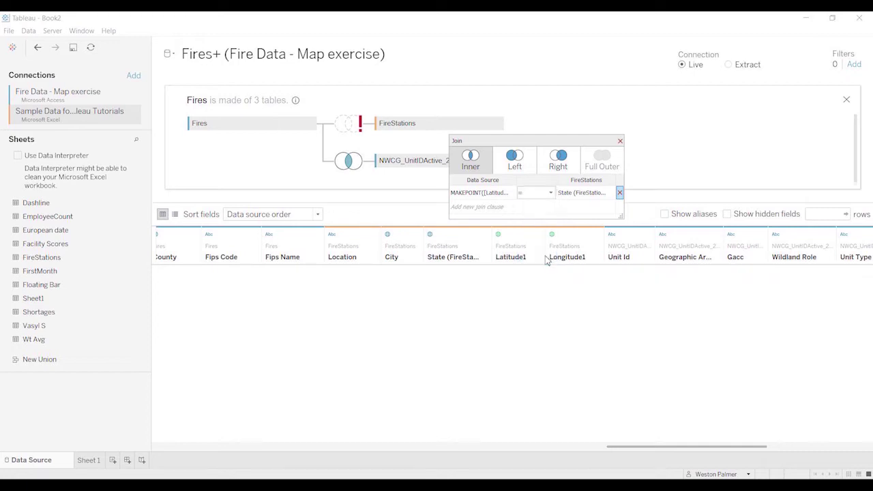
{"action": "left_click", "coordinate": [619, 194]}
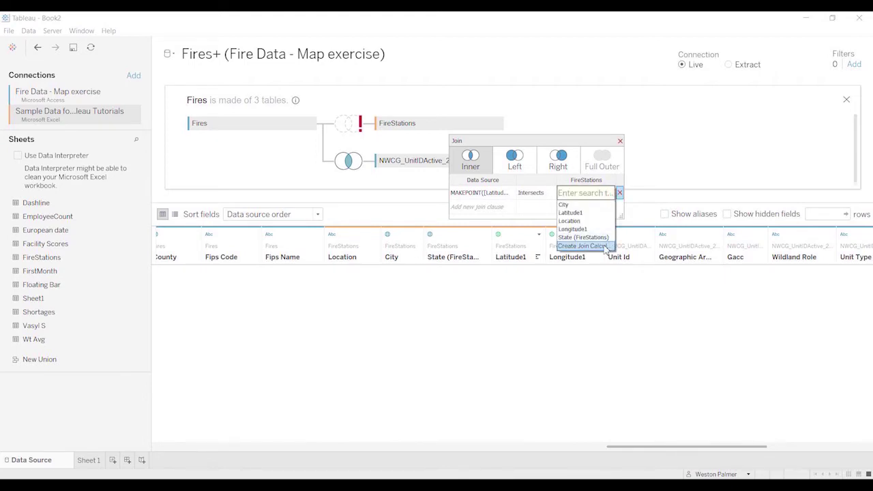
{"action": "left_click", "coordinate": [583, 245]}
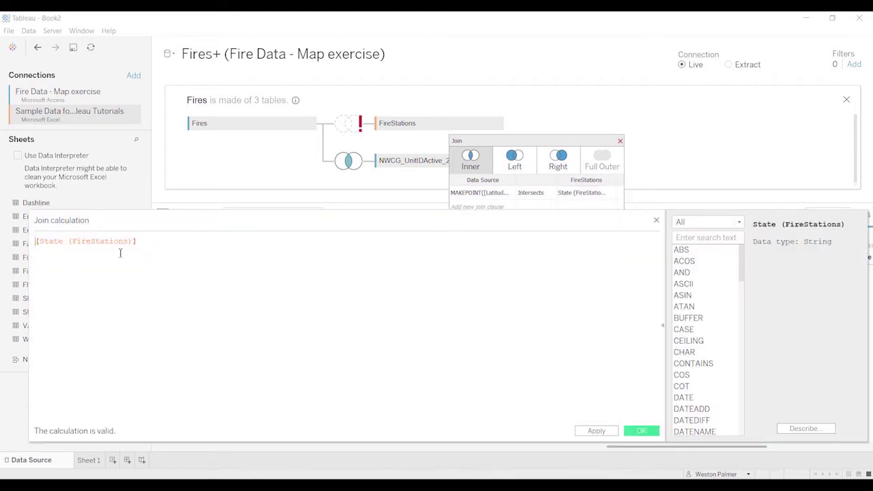
Write BUFFER(MAKEPOINT([Longitude1],[Latitude1]) in the station-side join calculation
{"action": "scroll", "coordinate": [257, 271], "scroll_direction": "up", "scroll_amount": 1}
{"action": "scroll", "coordinate": [222, 273], "scroll_direction": "up", "scroll_amount": 1}
{"action": "scroll", "coordinate": [222, 275], "scroll_direction": "up", "scroll_amount": 3}
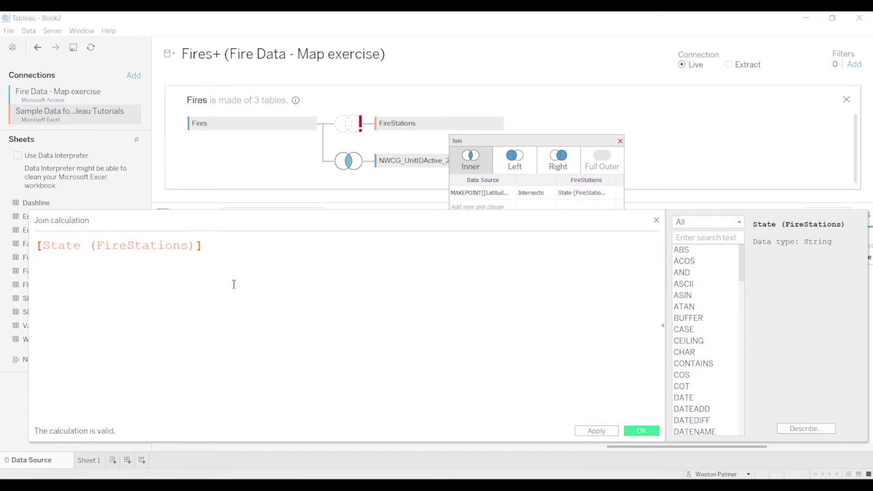
{"action": "type", "text": "BUFF"}
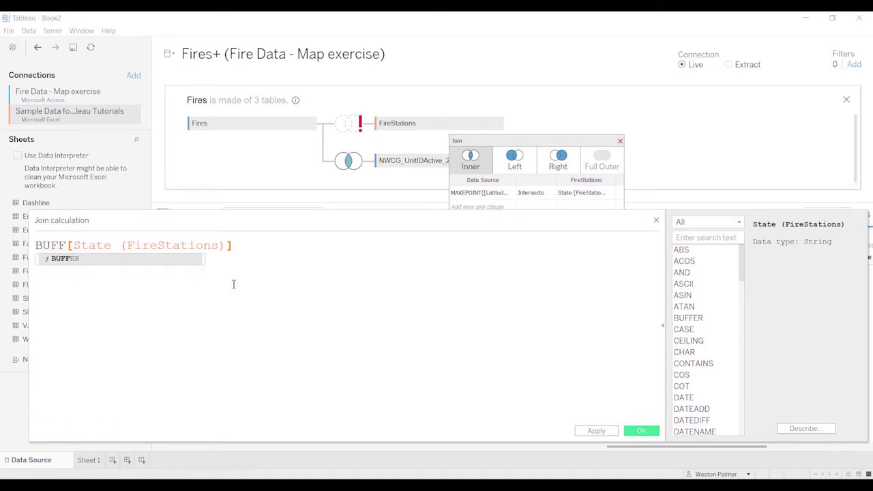
{"action": "type", "text": "ER("}
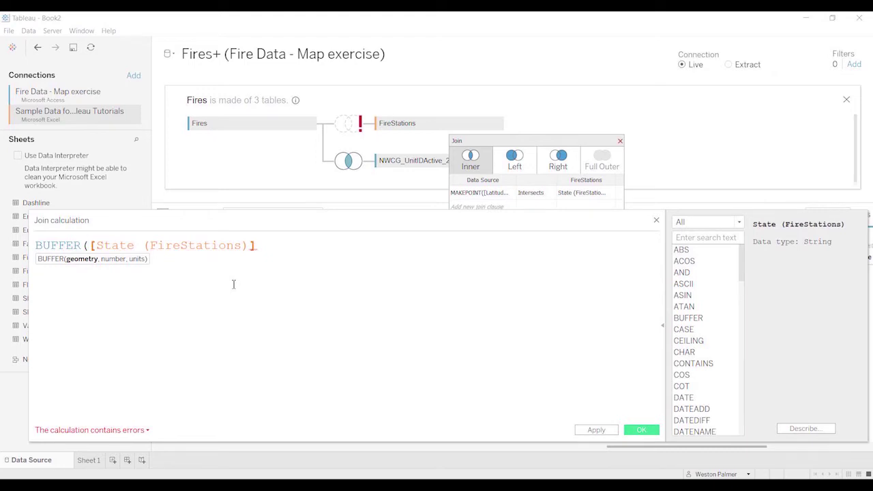
{"action": "type", "text": "make"}
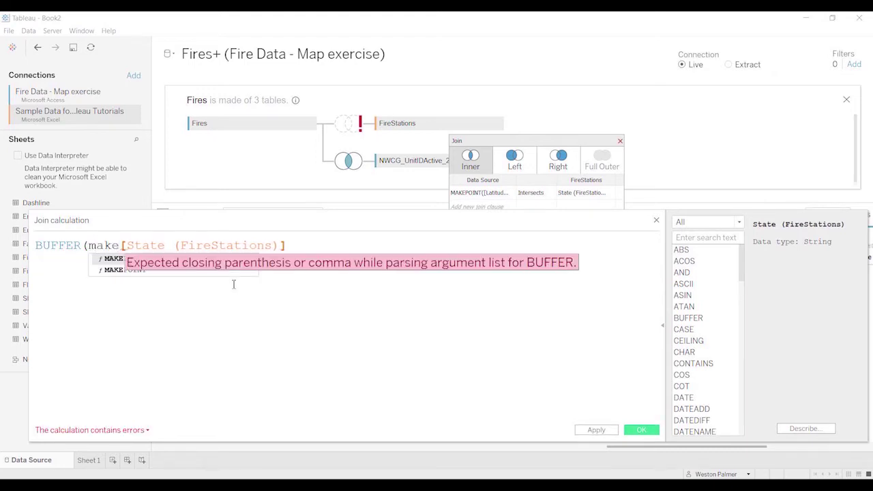
{"action": "key", "text": "Down"}
{"action": "key", "text": "Return"}
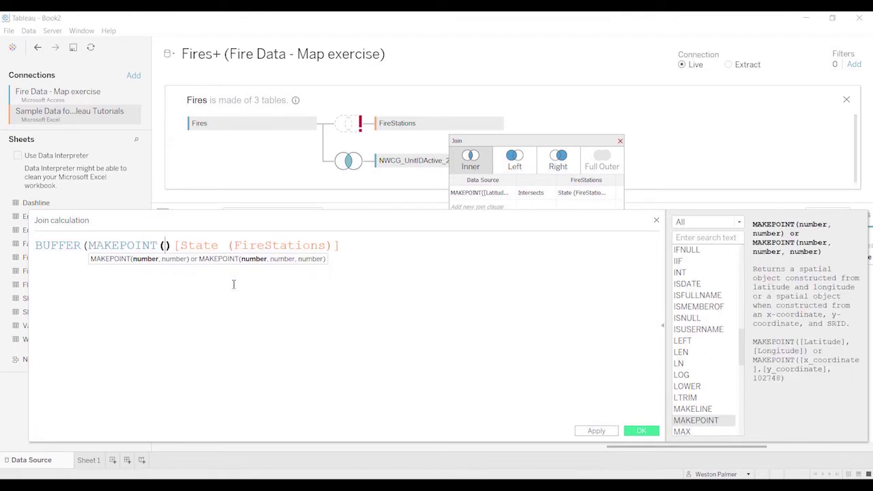
{"action": "type", "text": "l"}
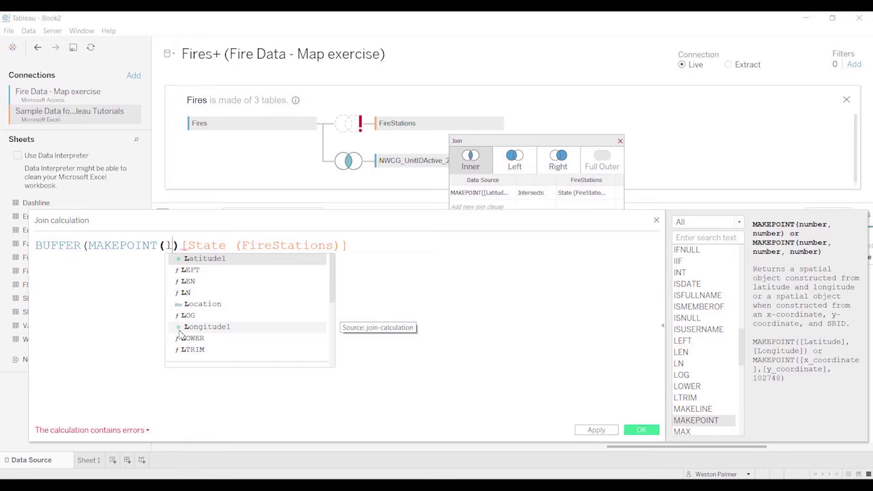
{"action": "key", "text": "BackSpace"}
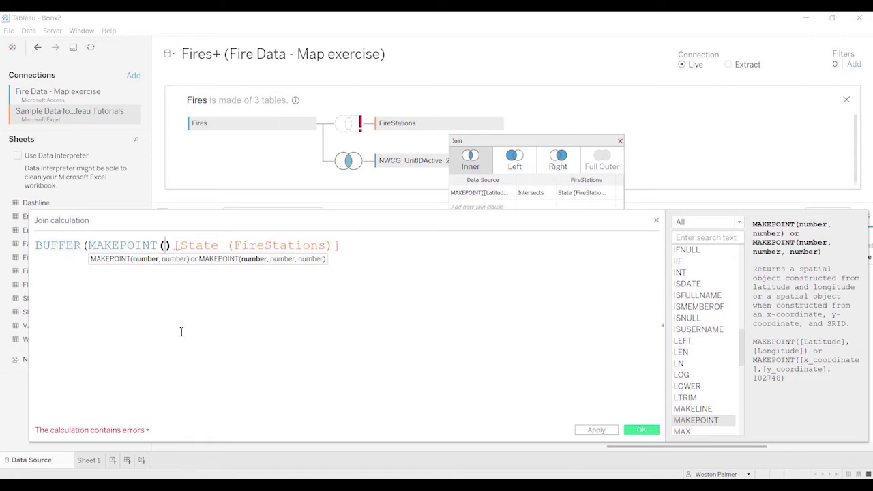
{"action": "type", "text": "floa"}
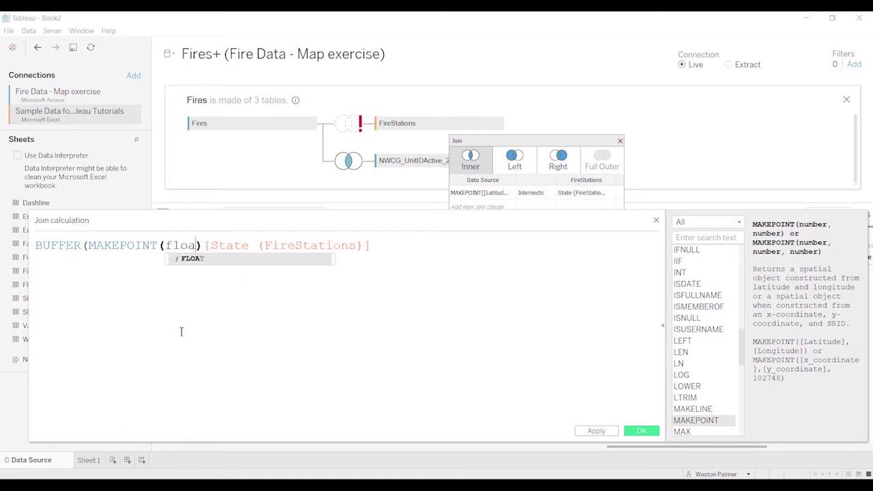
{"action": "type", "text": "t("}
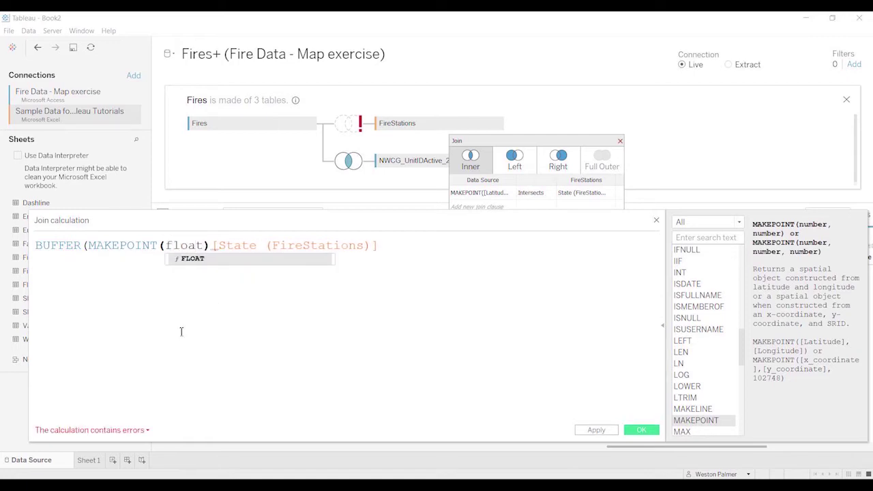
{"action": "key", "text": "BackSpace"}
{"action": "key", "text": "BackSpace"}
{"action": "key", "text": "BackSpace"}
{"action": "key", "text": "BackSpace"}
{"action": "key", "text": "BackSpace"}
{"action": "key", "text": "BackSpace"}
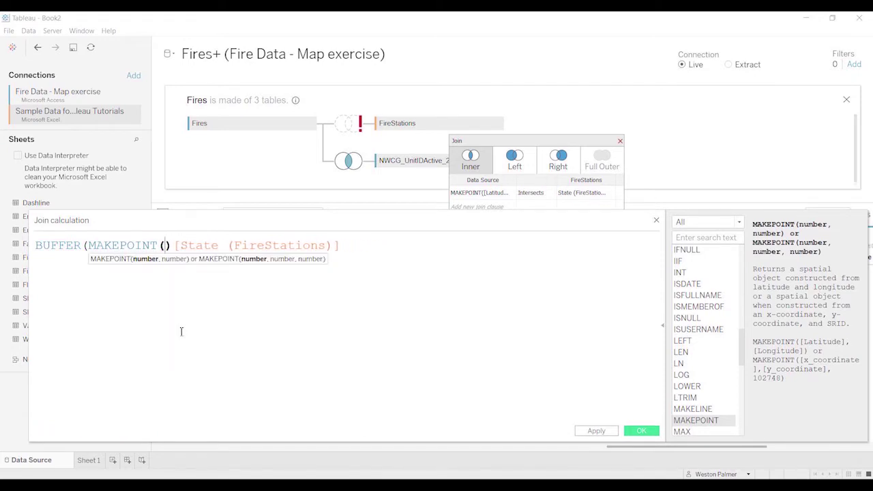
{"action": "type", "text": "long"}
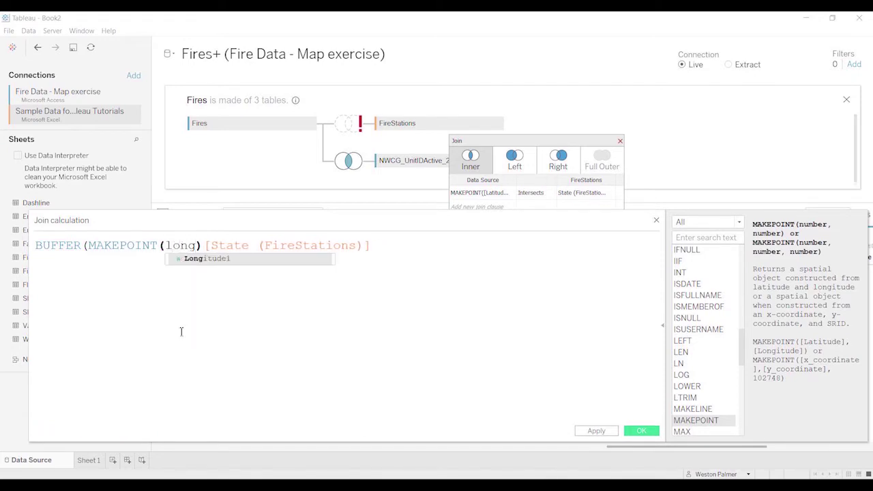
{"action": "key", "text": "Return"}
{"action": "type", "text": ",lat"}
{"action": "key", "text": "Return"}
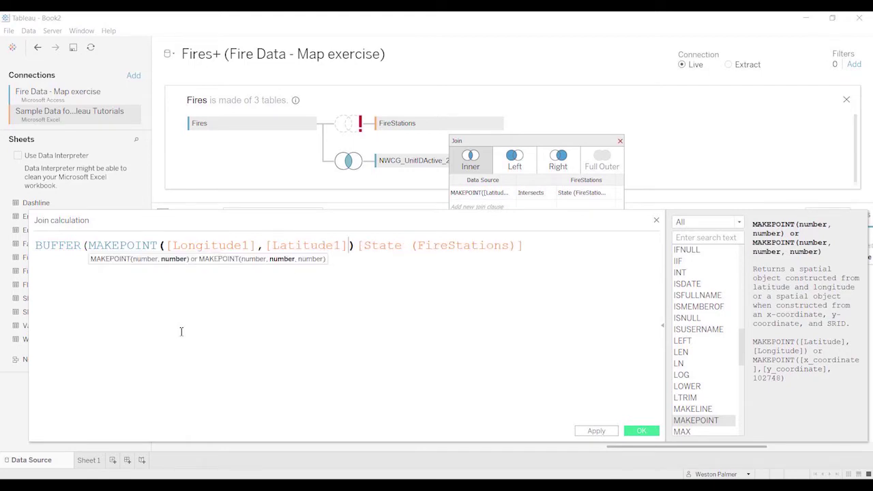
{"action": "type", "text": ")"}
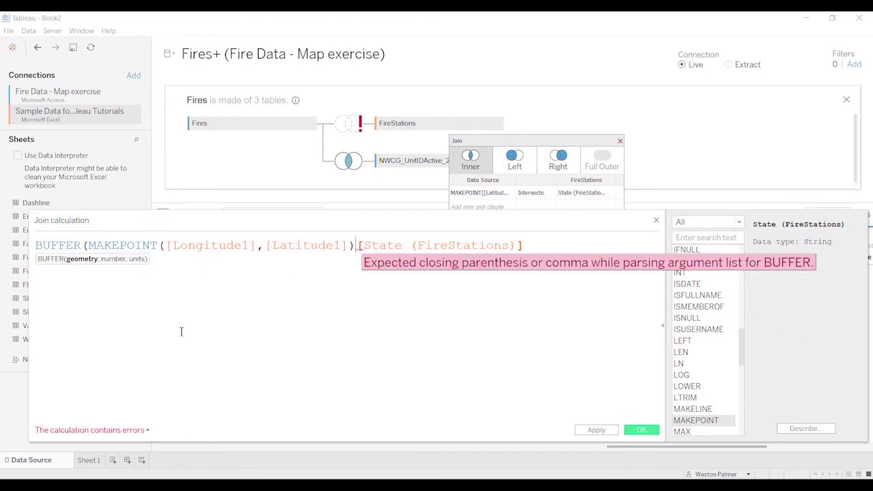
Remove the leftover State reference and add the 100 'miles' buffer arguments
{"action": "key", "text": "Delete"}
{"action": "key", "text": "Delete"}
{"action": "key", "text": "Delete"}
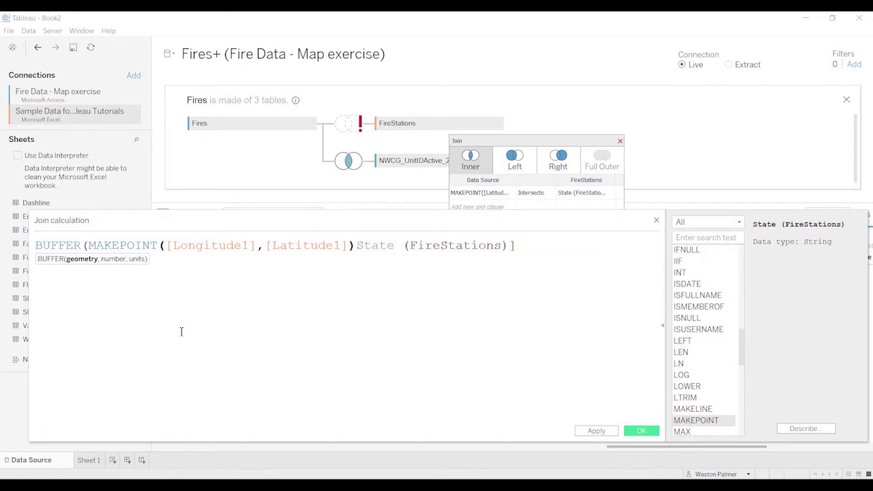
{"action": "key", "text": "Delete"}
{"action": "key", "text": "Delete"}
{"action": "key", "text": "Delete"}
{"action": "key", "text": "Delete"}
{"action": "key", "text": "Delete"}
{"action": "key", "text": "Delete"}
{"action": "key", "text": "Delete"}
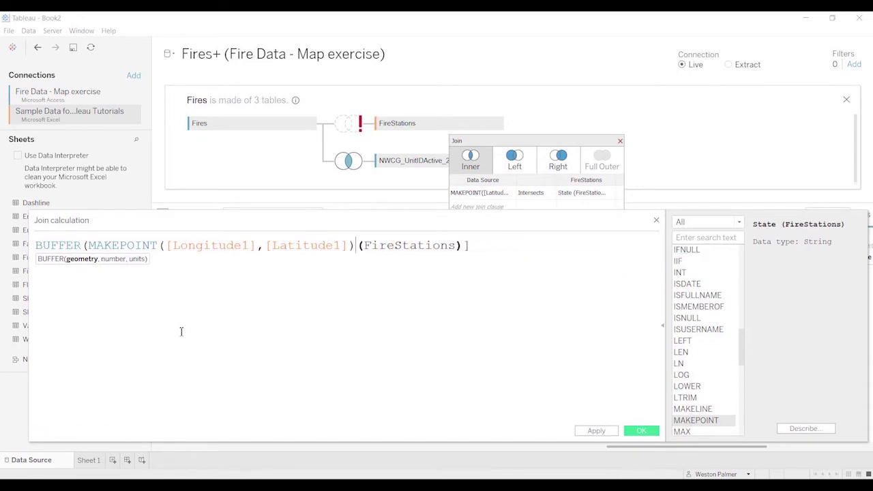
{"action": "key", "text": "Delete"}
{"action": "key", "text": "Delete"}
{"action": "key", "text": "Delete"}
{"action": "key", "text": "Delete"}
{"action": "key", "text": "Delete"}
{"action": "key", "text": "Delete"}
{"action": "key", "text": "Delete"}
{"action": "key", "text": "Delete"}
{"action": "key", "text": "Delete"}
{"action": "key", "text": "Delete"}
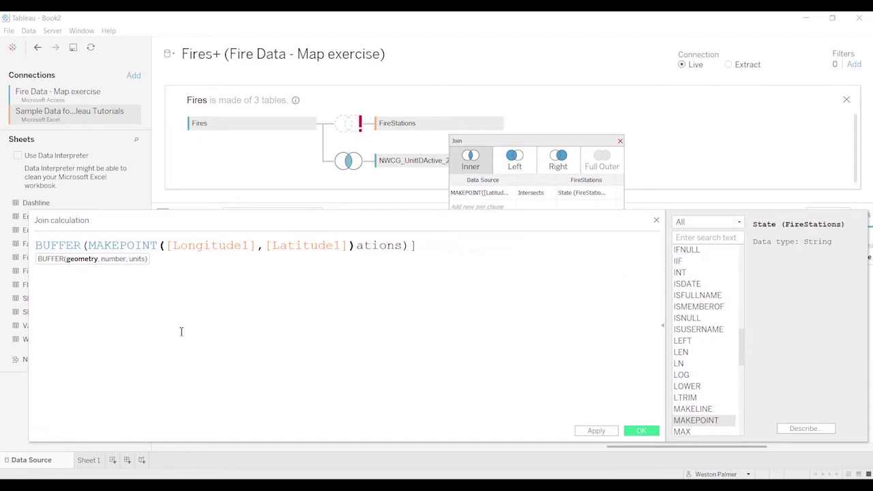
{"action": "key", "text": "Delete"}
{"action": "key", "text": "Delete"}
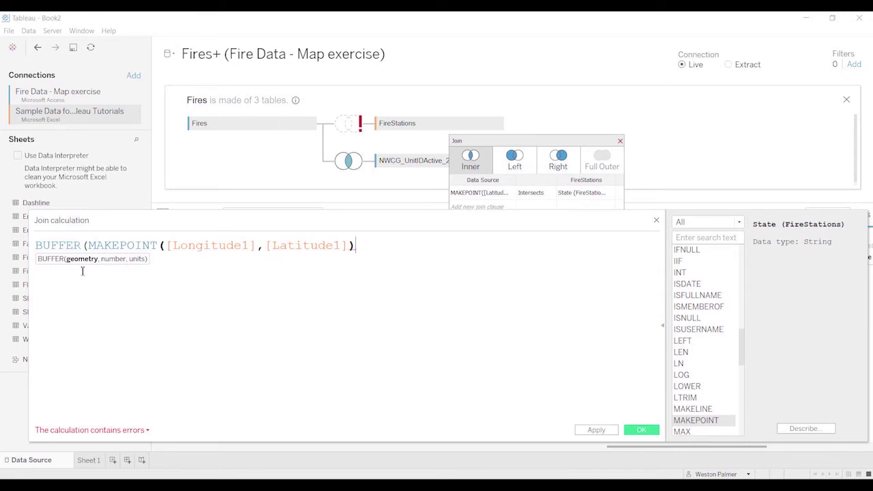
{"action": "type", "text": ","}
{"action": "type", "text": "100"}
{"action": "type", "text": ",'"}
{"action": "type", "text": "uni"}
{"action": "key", "text": "BackSpace"}
{"action": "key", "text": "BackSpace"}
{"action": "key", "text": "BackSpace"}
{"action": "type", "text": "miles"}
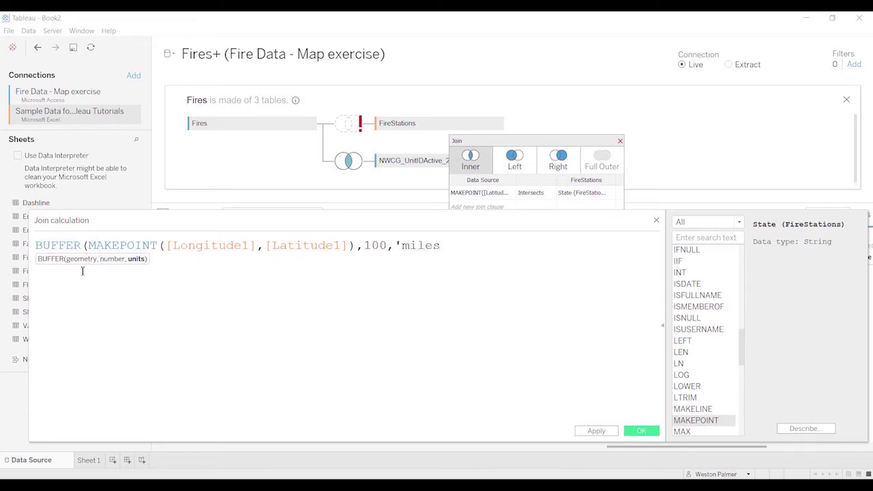
{"action": "type", "text": "'"}
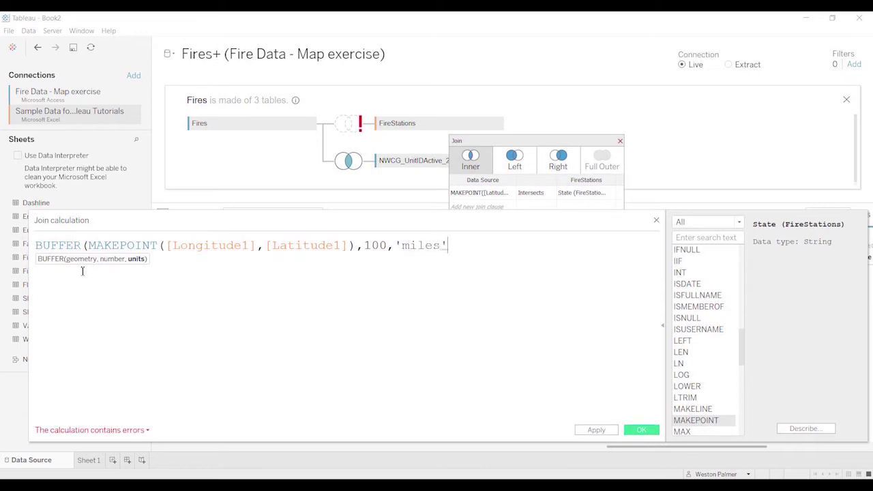
{"action": "type", "text": ")"}
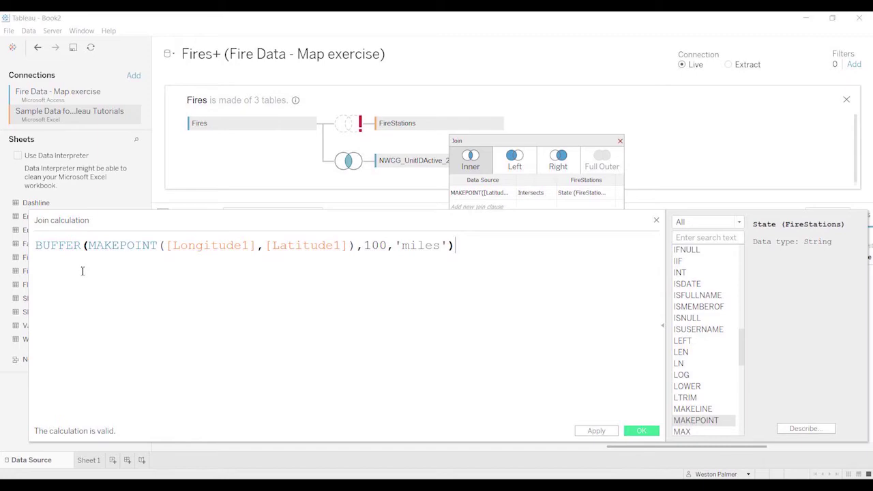
Apply the buffer calculation, then reopen it and wrap Longitude1 in float()
{"action": "left_click", "coordinate": [644, 432]}
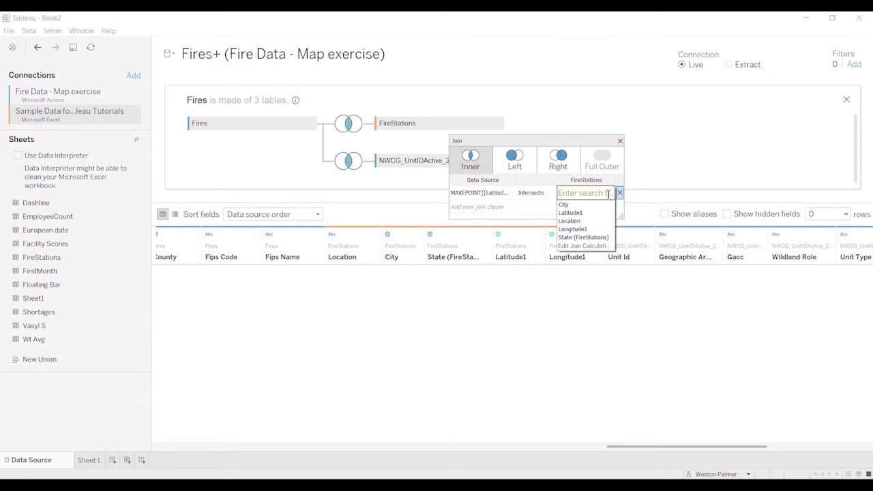
{"action": "left_click", "coordinate": [609, 246]}
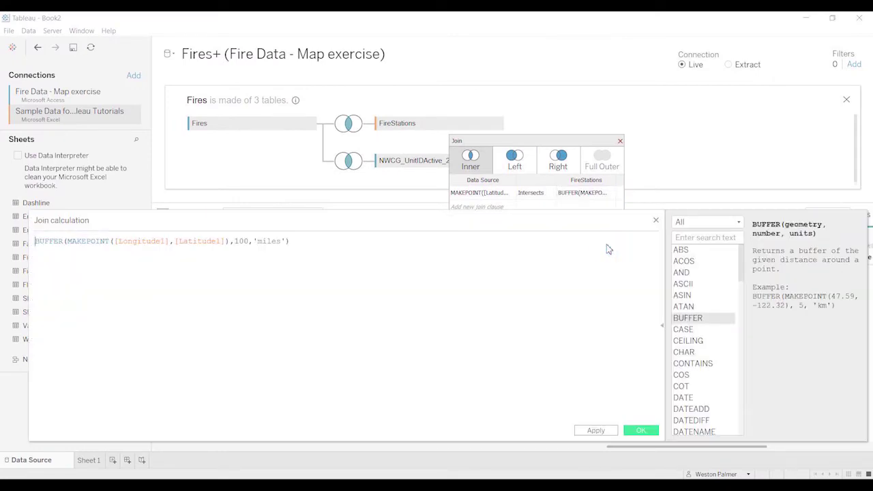
{"action": "left_click", "coordinate": [116, 243]}
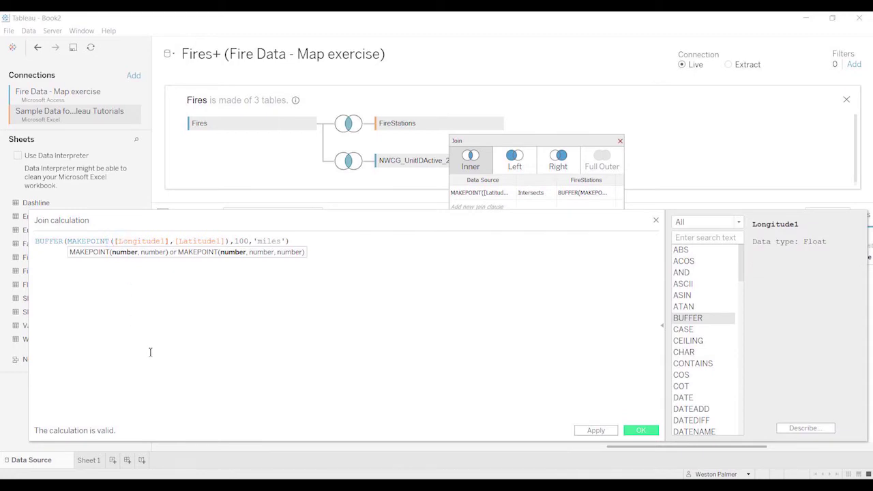
{"action": "type", "text": "float"}
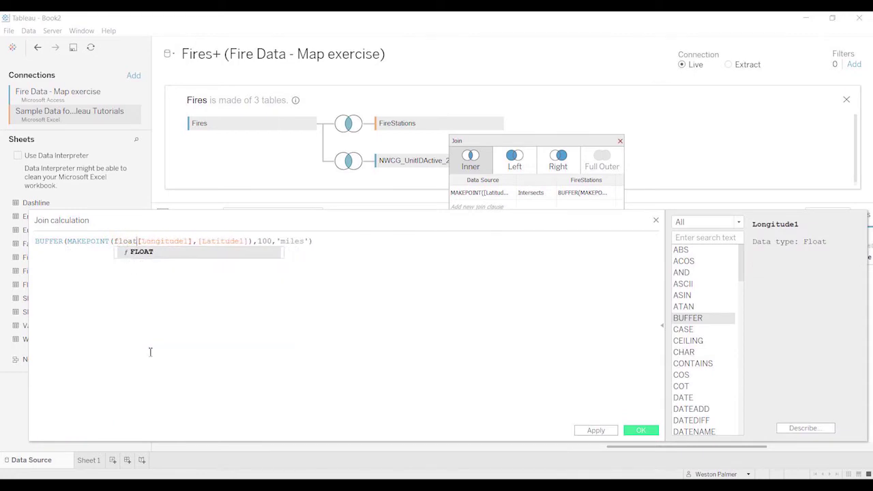
{"action": "type", "text": "("}
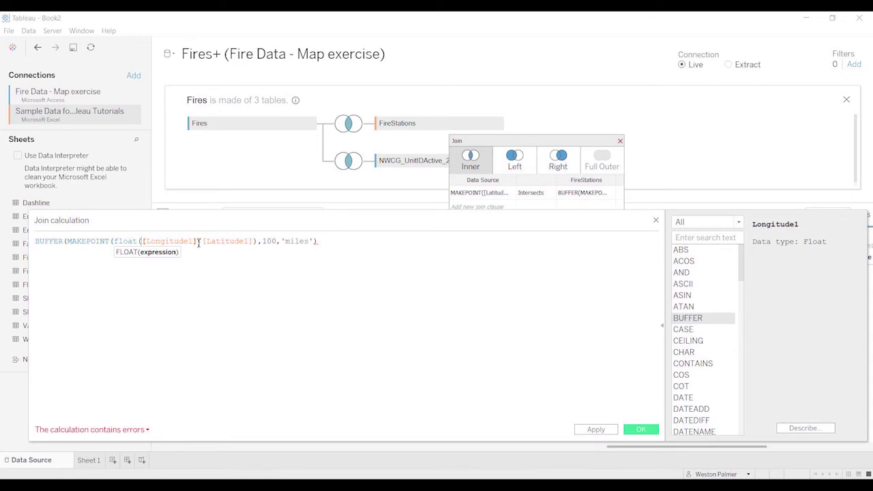
{"action": "type", "text": ")"}
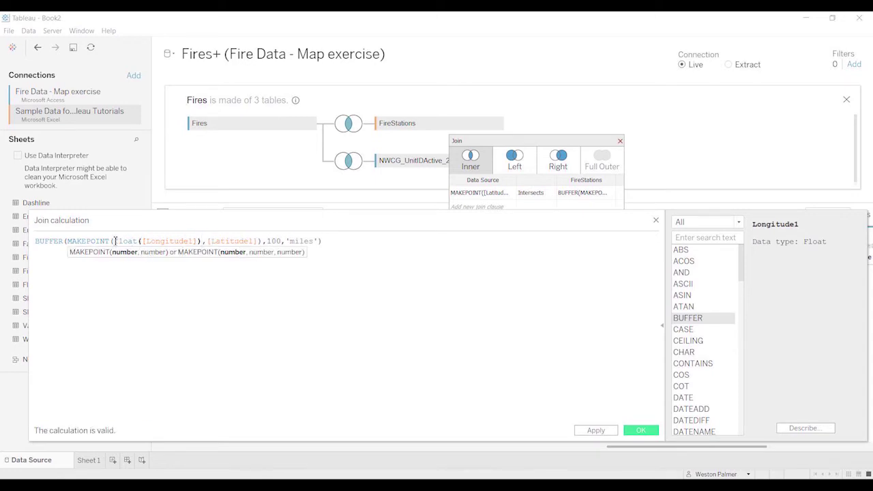
{"action": "left_click_drag", "start_coordinate": [114, 241], "coordinate": [206, 244]}
{"action": "key", "text": "ctrl+c"}
{"action": "key", "text": "Delete"}
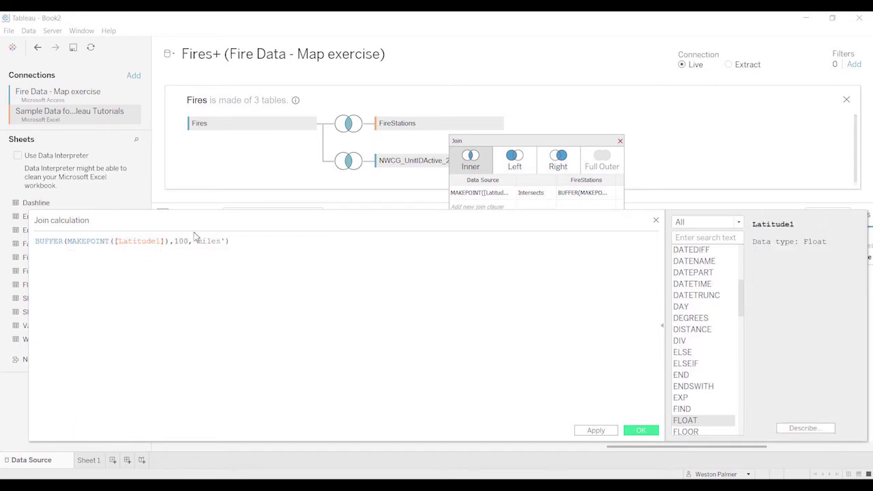
Reorder to MAKEPOINT(float([Latitude1]),float([Longitude1])) and confirm the buffer join
{"action": "scroll", "coordinate": [193, 275], "scroll_direction": "up", "scroll_amount": 2}
{"action": "key", "text": "ctrl+v"}
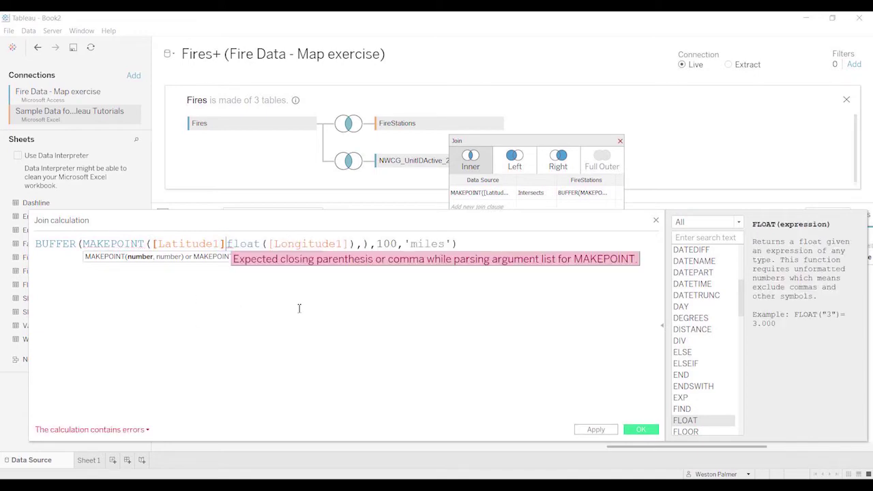
{"action": "type", "text": ","}
{"action": "key", "text": "BackSpace"}
{"action": "type", "text": "float("}
{"action": "key", "text": "Right"}
{"action": "key", "text": "Right"}
{"action": "key", "text": "Right"}
{"action": "key", "text": "Right"}
{"action": "key", "text": "Right"}
{"action": "key", "text": "Right"}
{"action": "key", "text": "Right"}
{"action": "key", "text": "Right"}
{"action": "key", "text": "Right"}
{"action": "key", "text": "Right"}
{"action": "key", "text": "Right"}
{"action": "type", "text": ")"}
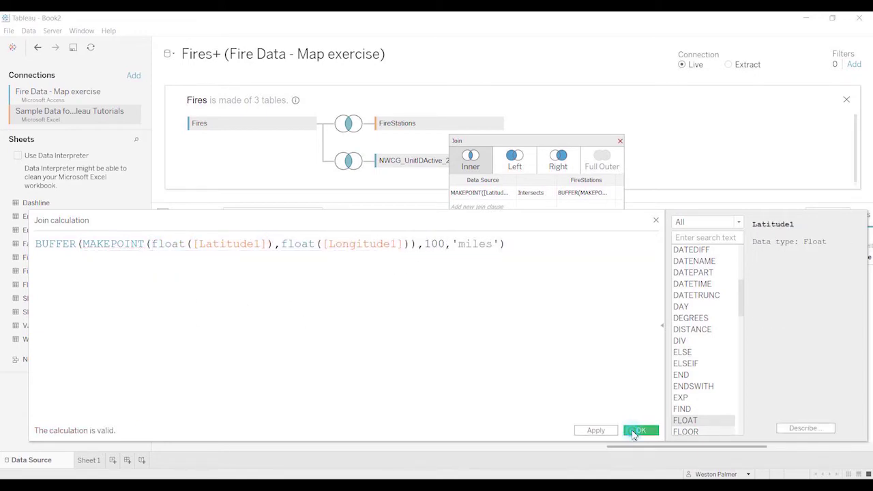
{"action": "left_click", "coordinate": [640, 430]}
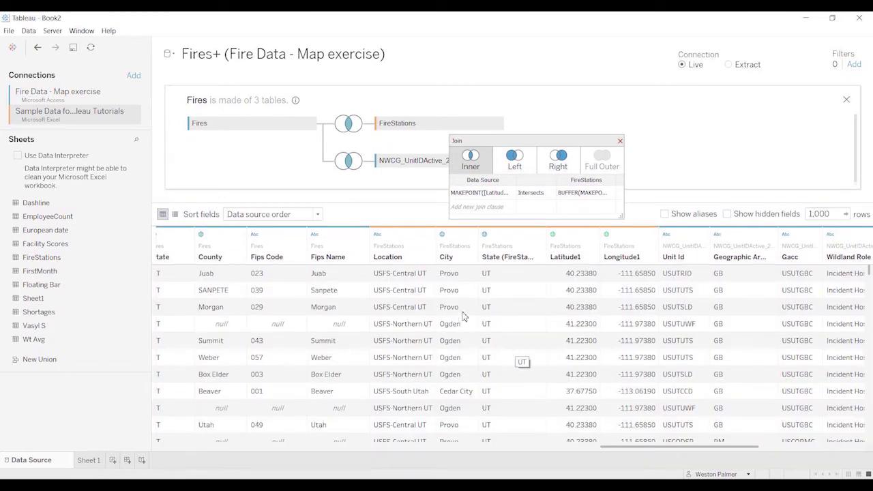
Return to Sheet 1's Utah fire map and scroll the Data pane to the FireStations fields
{"action": "left_click", "coordinate": [93, 464]}
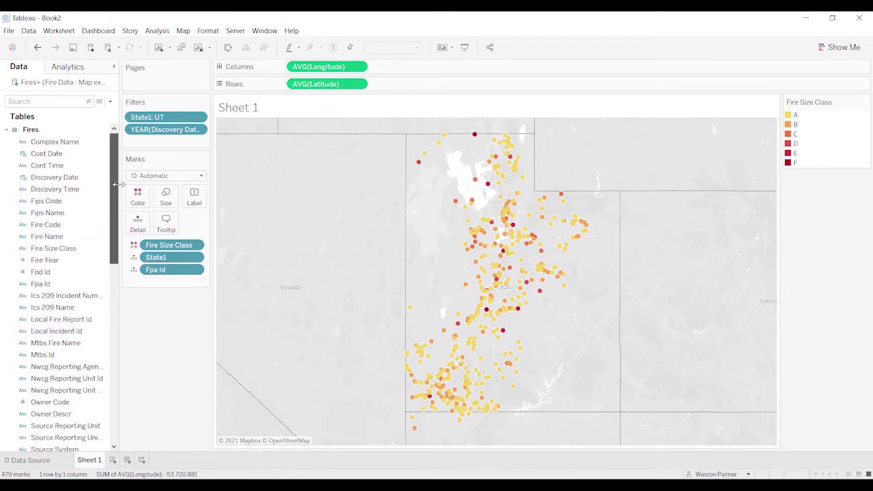
{"action": "left_click_drag", "start_coordinate": [115, 211], "coordinate": [121, 304]}
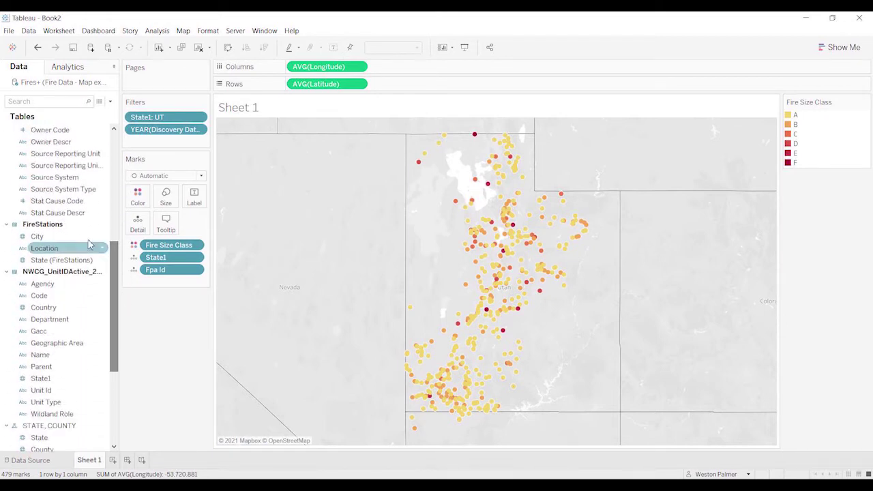
Start a calculated field named Service Area, then discard it
{"action": "left_click", "coordinate": [110, 102]}
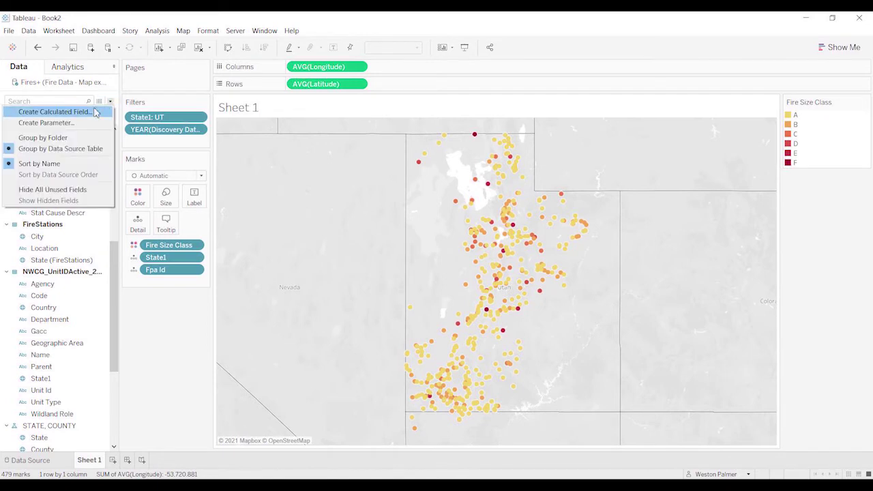
{"action": "left_click", "coordinate": [87, 112]}
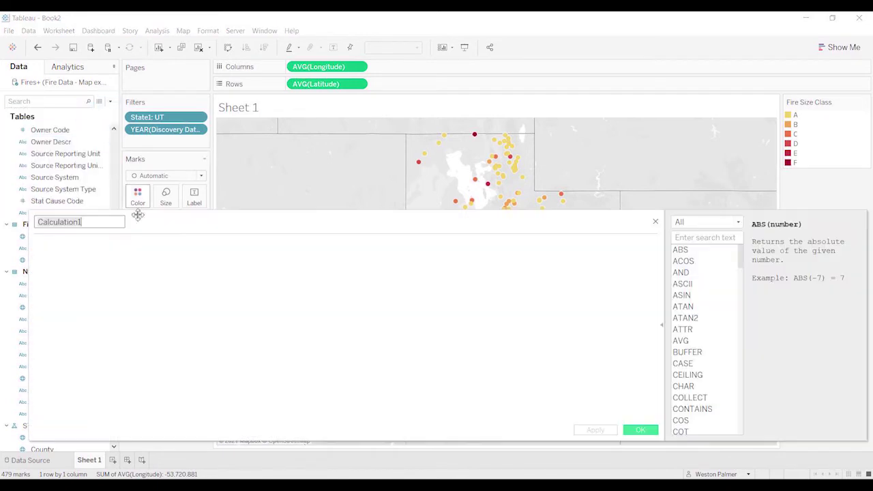
{"action": "left_click", "coordinate": [240, 328]}
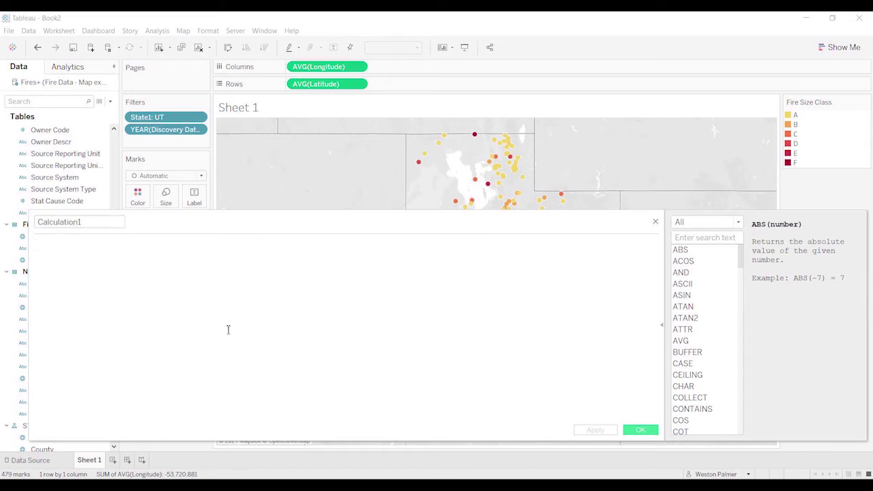
{"action": "double_click", "coordinate": [88, 223]}
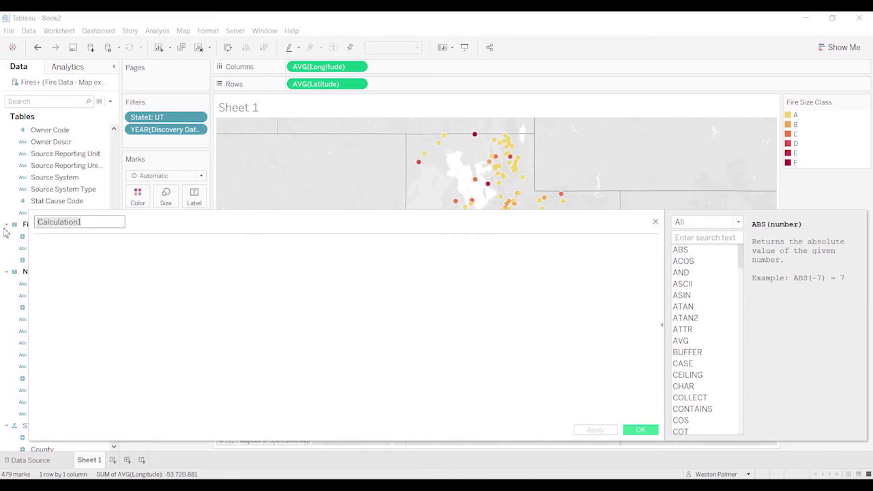
{"action": "type", "text": "Service Area"}
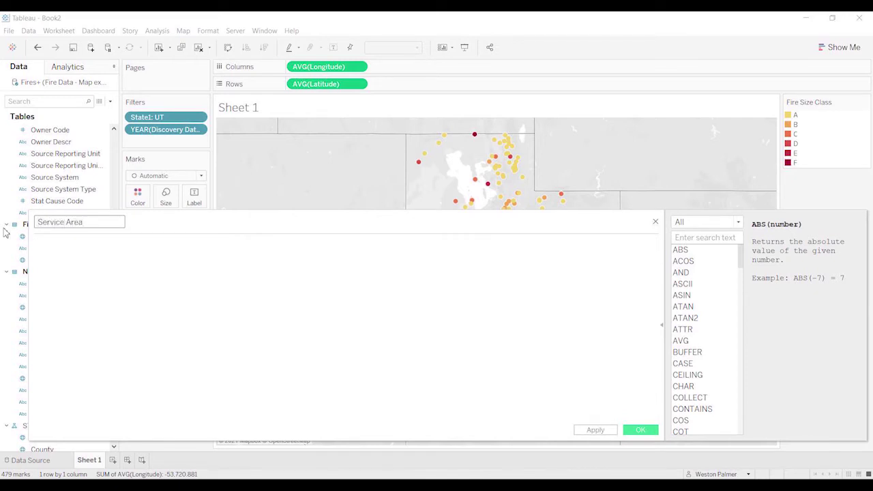
{"action": "left_click", "coordinate": [655, 222]}
Create the Lat-Firebase calculated field as FLOAT([Latitude1])
{"action": "left_click", "coordinate": [110, 101]}
{"action": "left_click", "coordinate": [101, 115]}
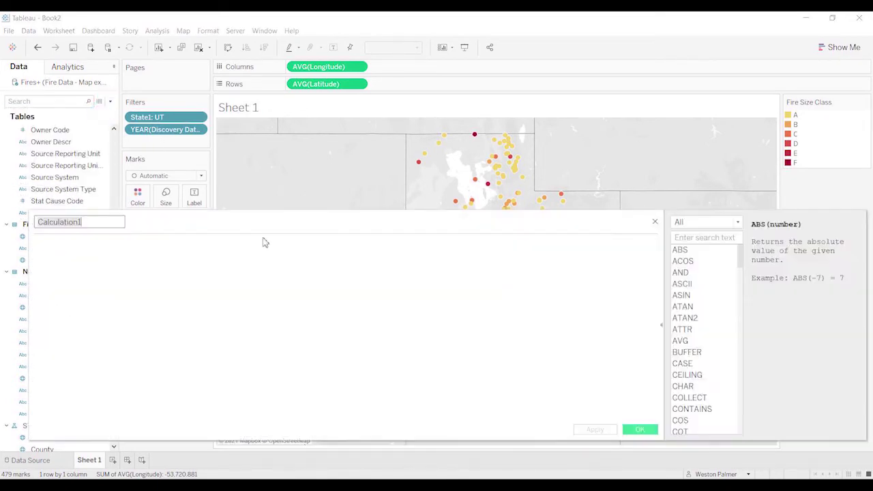
{"action": "type", "text": "Lat-"}
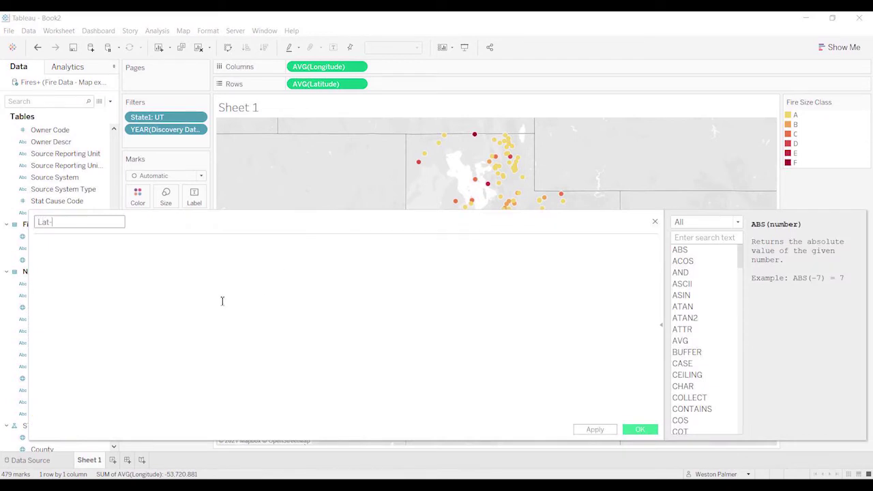
{"action": "type", "text": "Firebase"}
{"action": "key", "text": "Tab"}
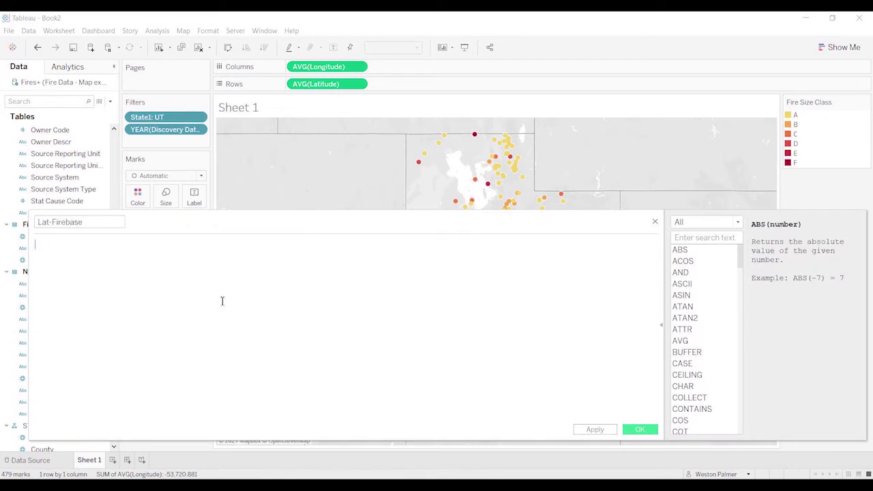
{"action": "type", "text": "FLO"}
{"action": "key", "text": "Return"}
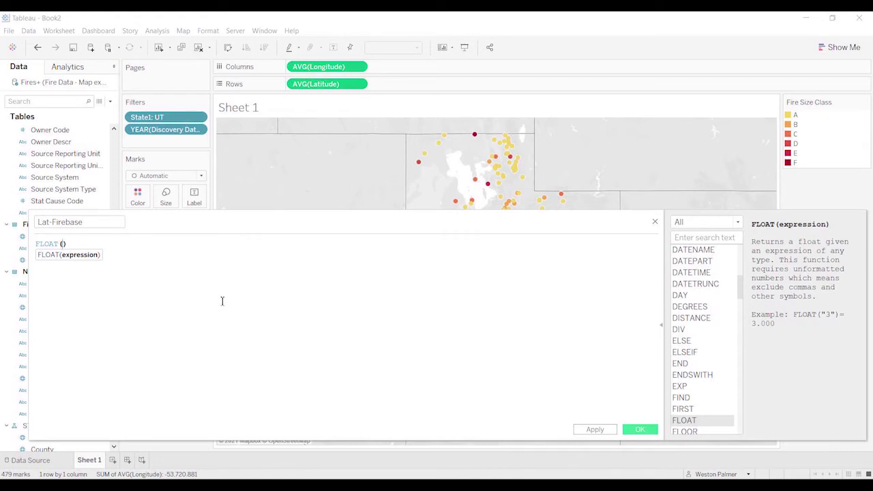
{"action": "type", "text": "l"}
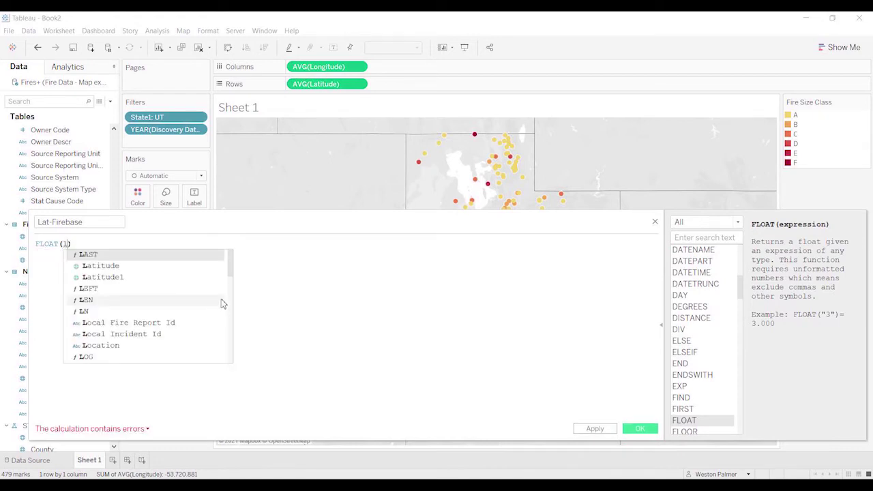
{"action": "left_click", "coordinate": [84, 278]}
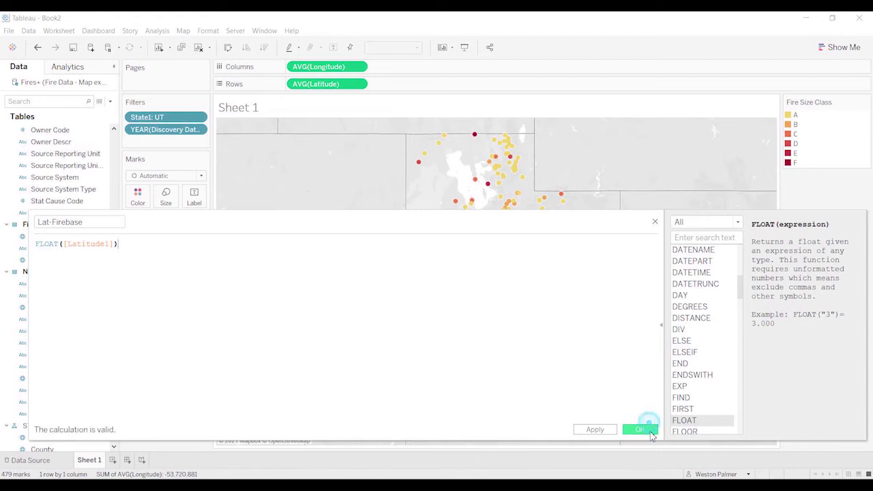
{"action": "left_click", "coordinate": [641, 428]}
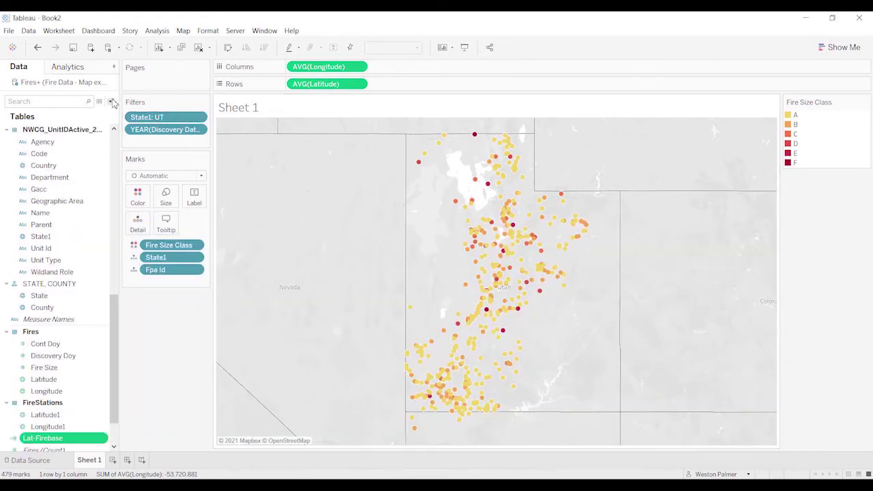
Create a Long-Firebase calculated field defined as FLOAT([Longitude1]) and save it
{"action": "left_click", "coordinate": [109, 101]}
{"action": "left_click", "coordinate": [54, 112]}
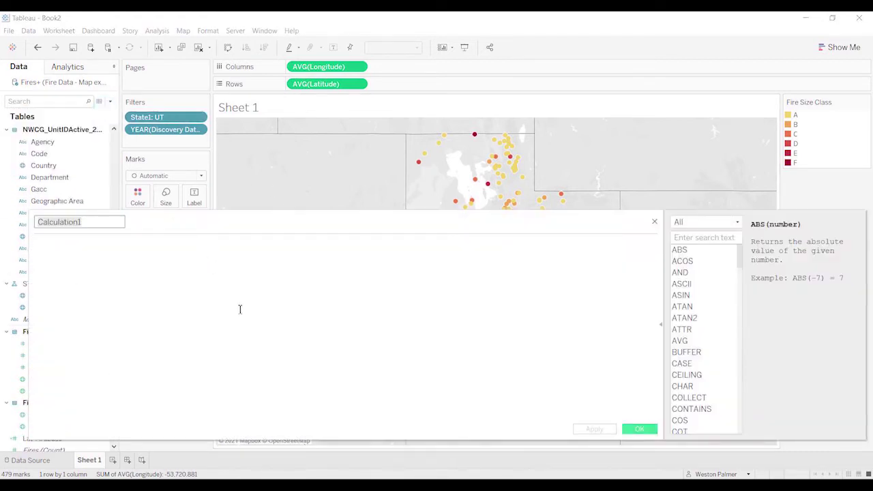
{"action": "type", "text": "Long-Firebase"}
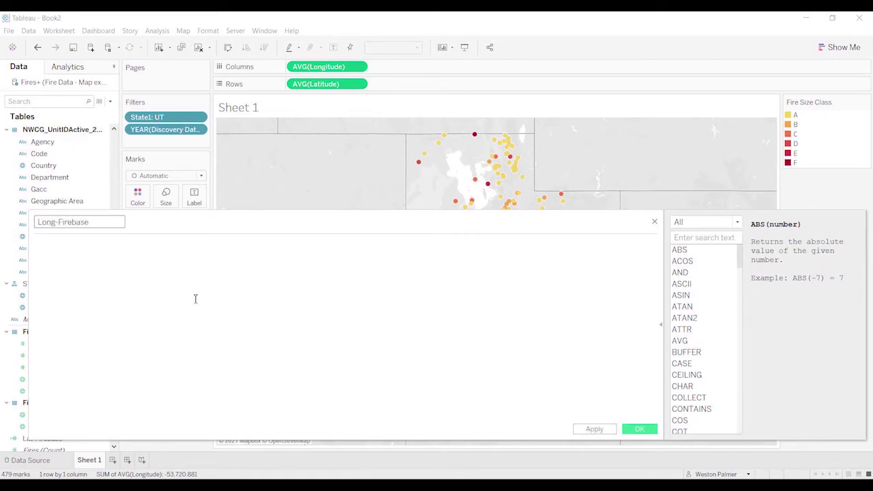
{"action": "left_click", "coordinate": [203, 249]}
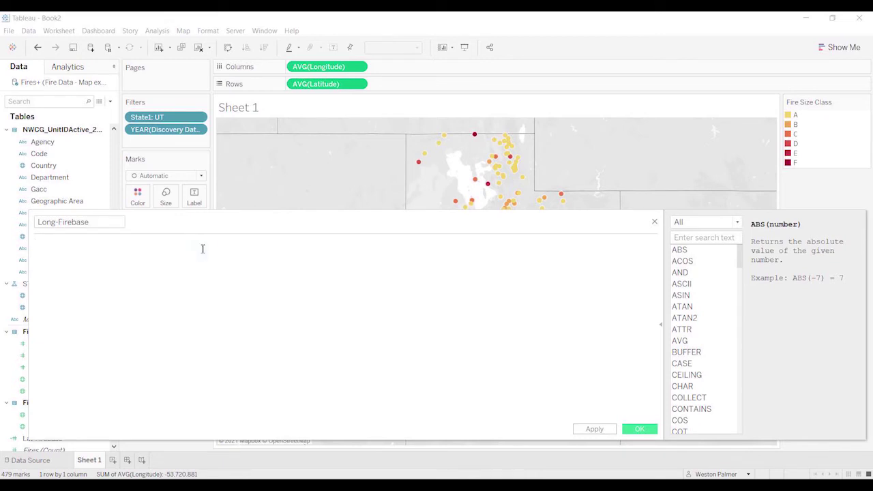
{"action": "type", "text": "FLOAT"}
{"action": "key", "text": "Return"}
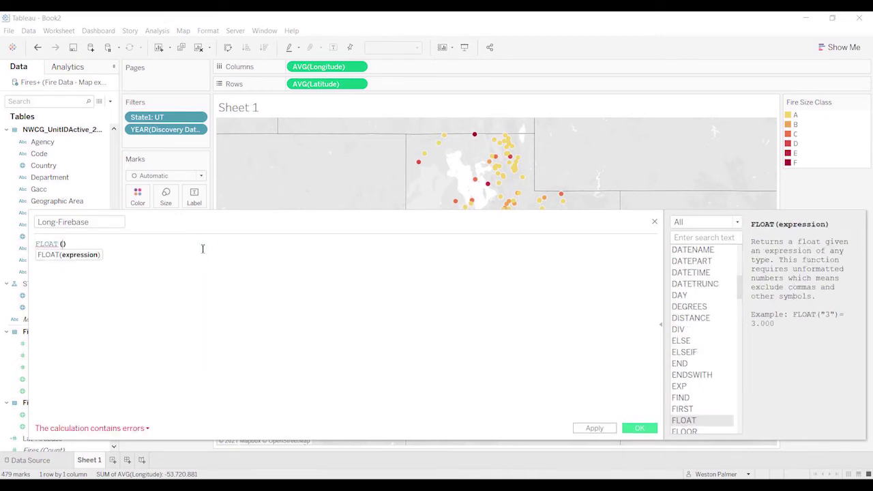
{"action": "type", "text": "long"}
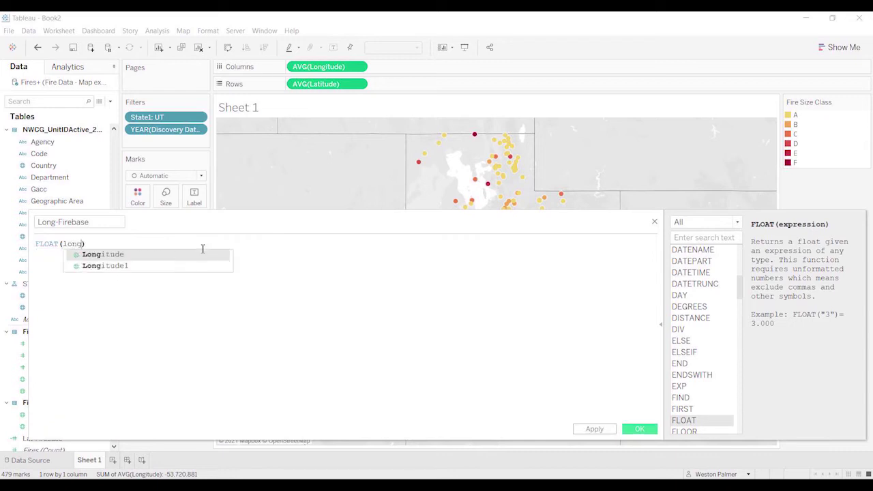
{"action": "key", "text": "Down"}
{"action": "key", "text": "Return"}
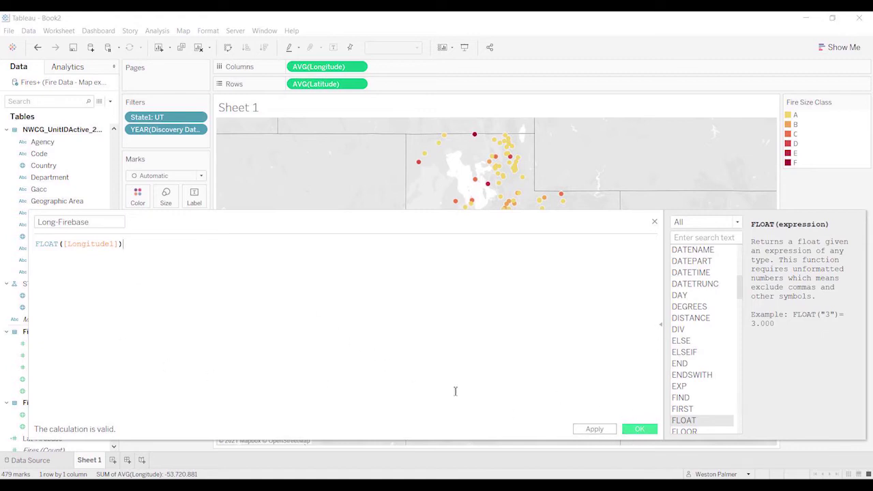
{"action": "left_click", "coordinate": [647, 433]}
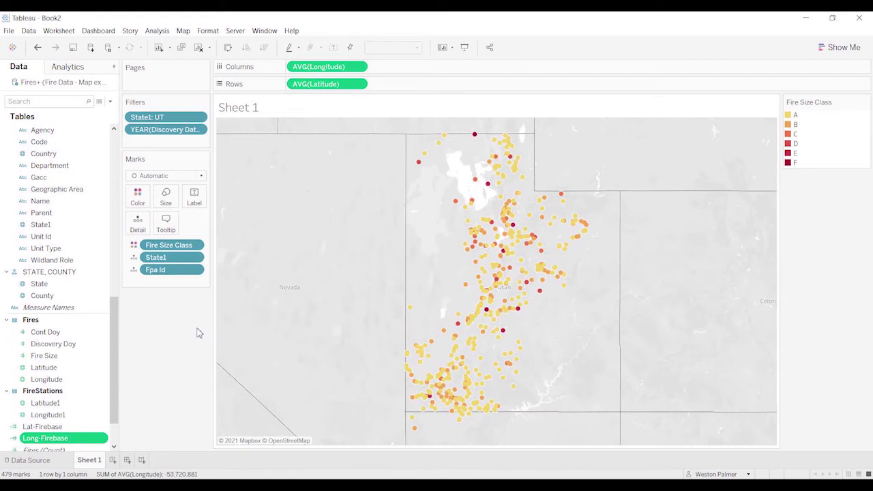
Start a new calculated field with BUFFER(MAKEPOINT([Lat-Firebase] as the formula's opening
{"action": "left_click", "coordinate": [110, 101]}
{"action": "left_click", "coordinate": [85, 111]}
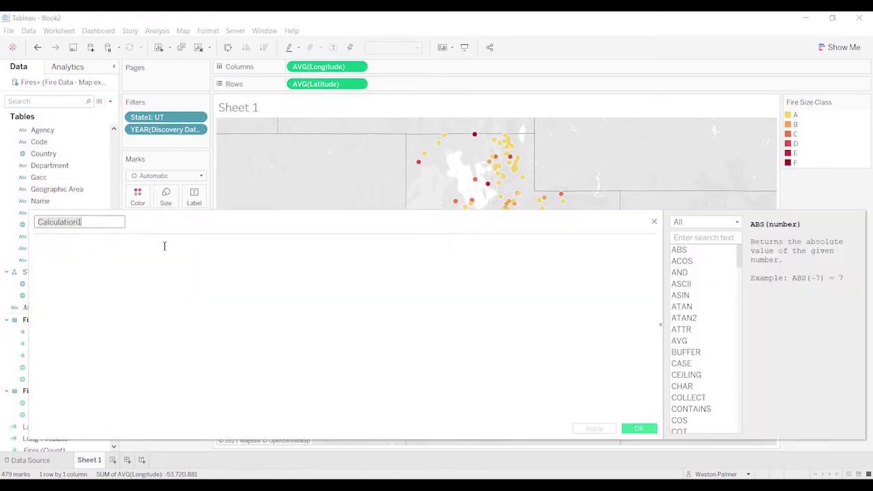
{"action": "type", "text": "Service Rang"}
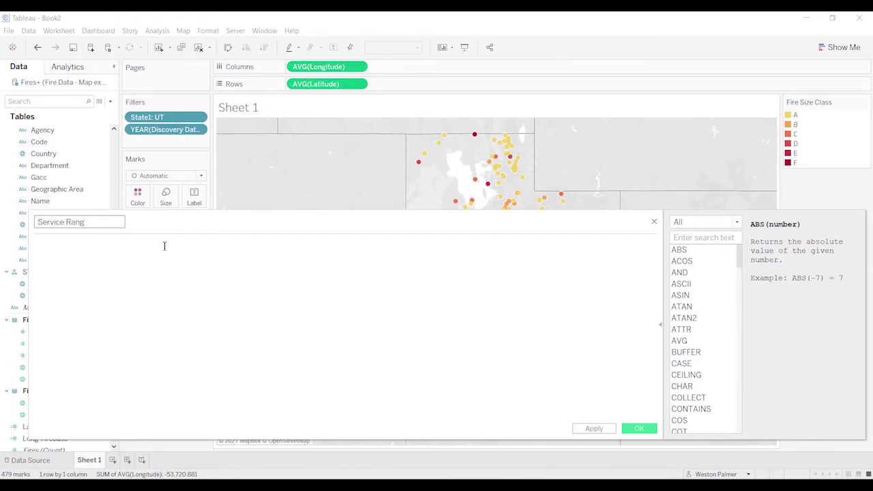
{"action": "left_click", "coordinate": [164, 246]}
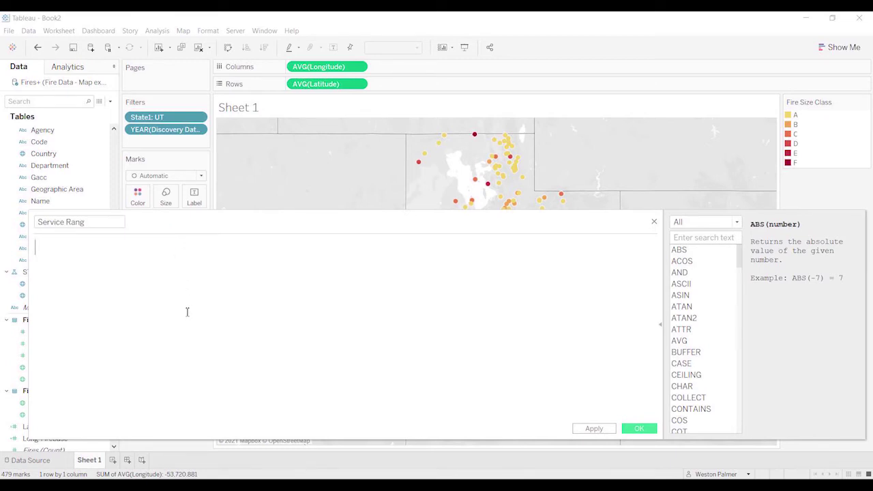
{"action": "type", "text": "Buff"}
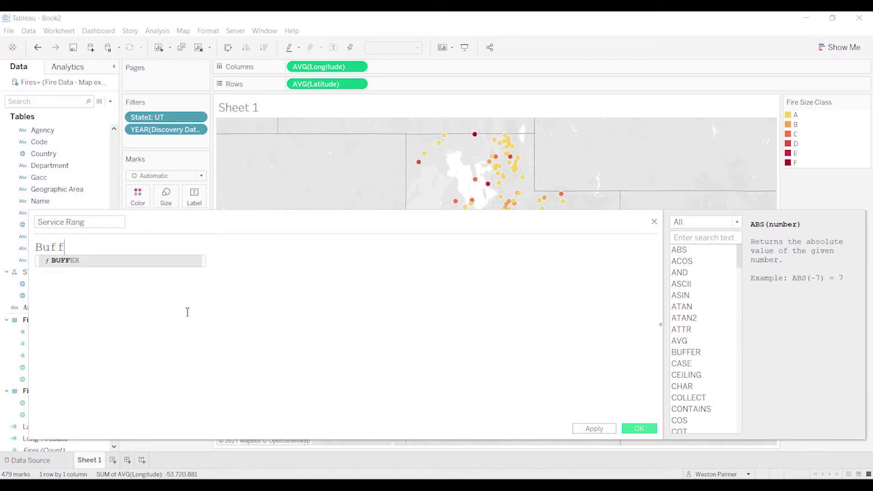
{"action": "key", "text": "Return"}
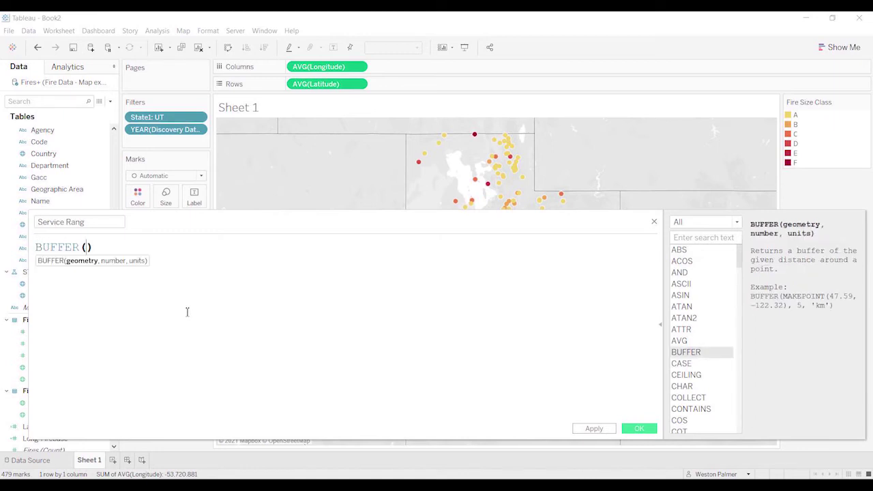
{"action": "type", "text": "makepoint"}
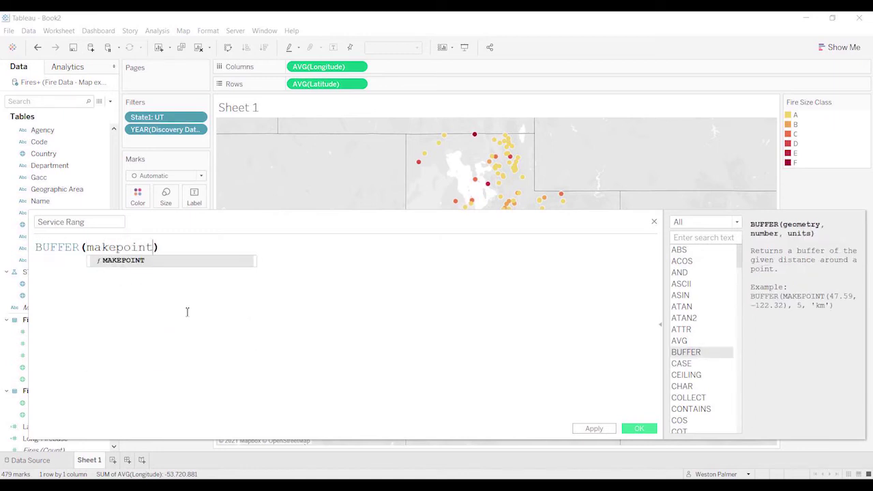
{"action": "type", "text": "("}
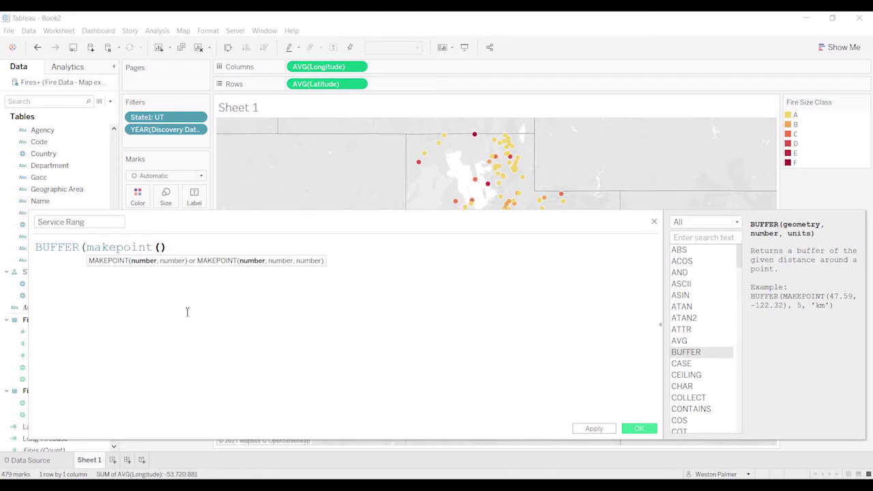
{"action": "type", "text": "l"}
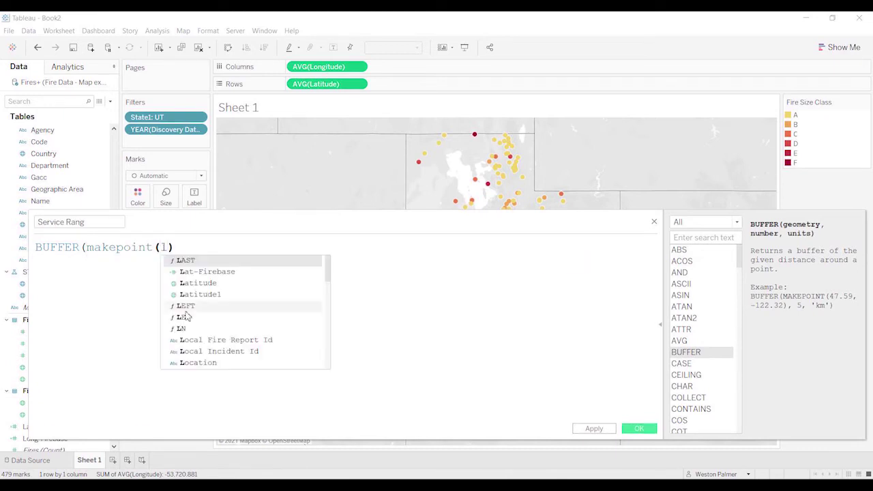
{"action": "double_click", "coordinate": [224, 272]}
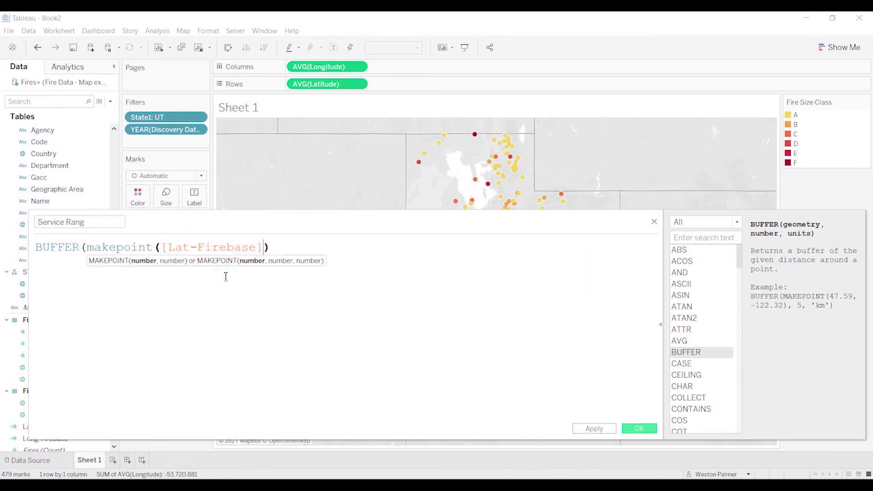
Finish the formula with [Long-Firebase], 100, 'miles', name it Service Range, and save
{"action": "type", "text": ",F"}
{"action": "key", "text": "BackSpace"}
{"action": "type", "text": "lon"}
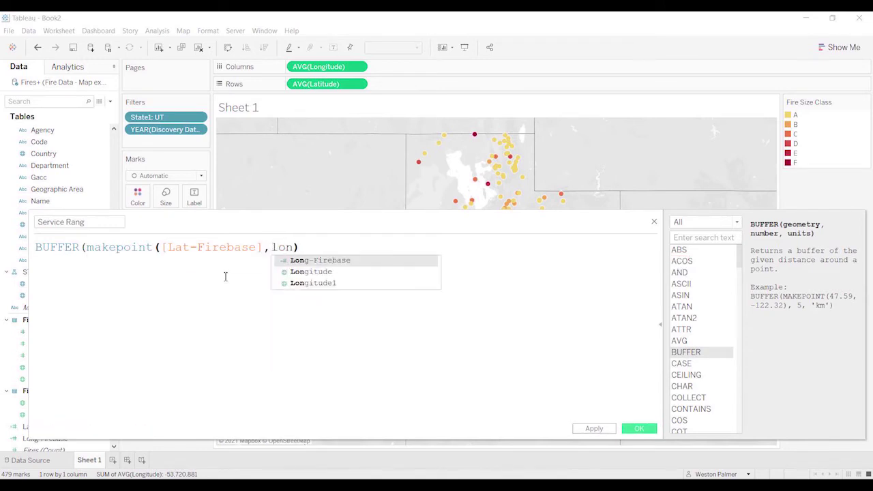
{"action": "left_click", "coordinate": [323, 262]}
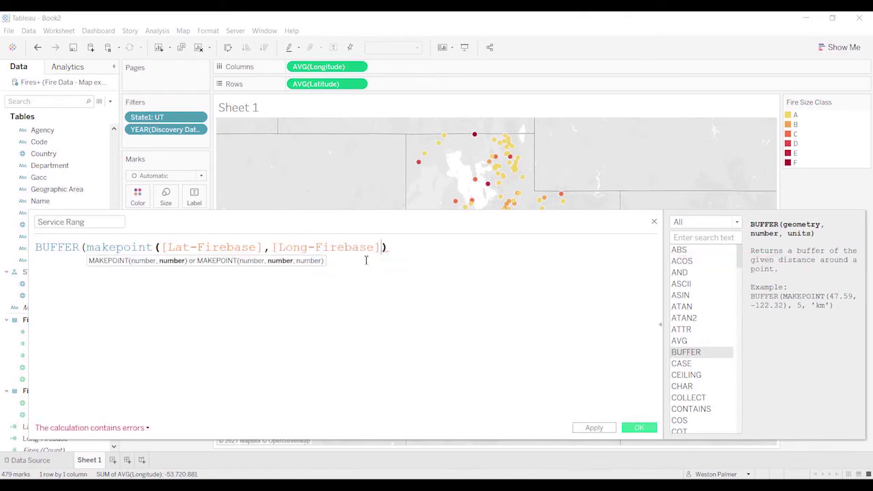
{"action": "left_click", "coordinate": [401, 247]}
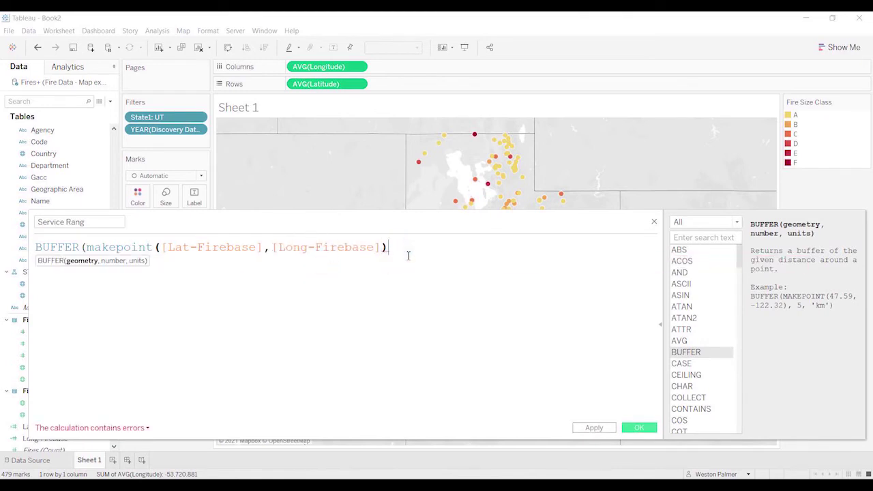
{"action": "type", "text": ",100"}
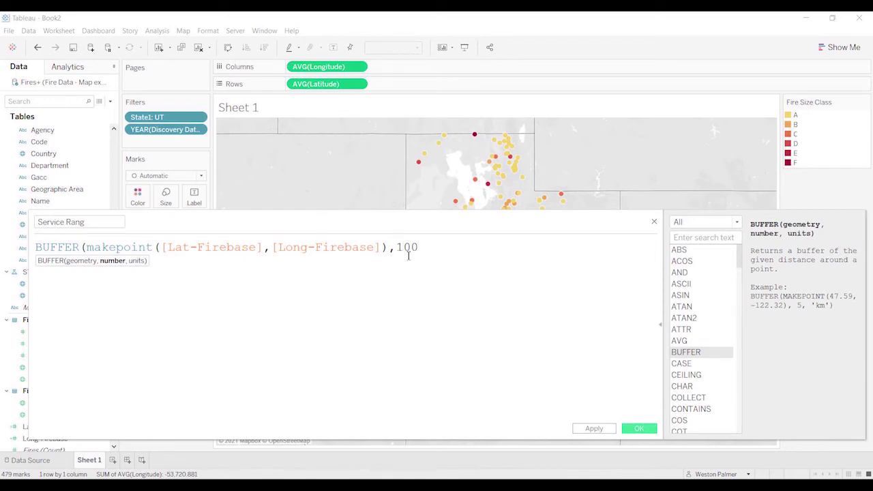
{"action": "type", "text": ",'miles"}
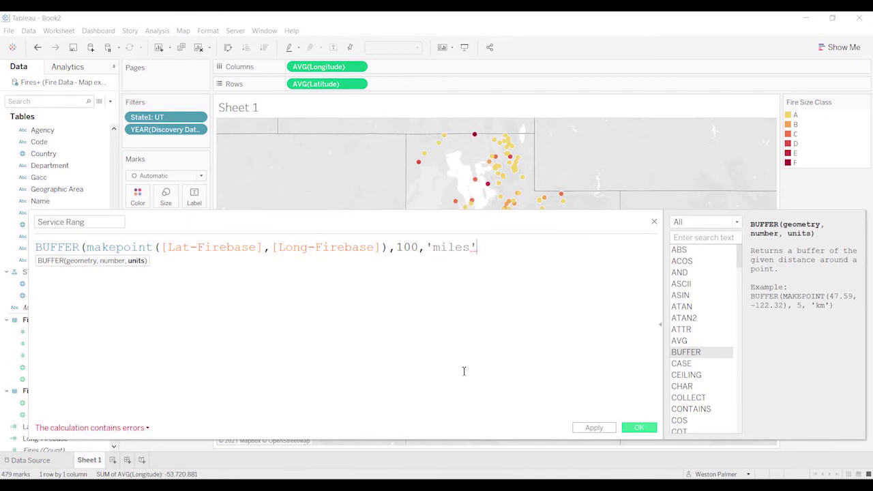
{"action": "type", "text": "')"}
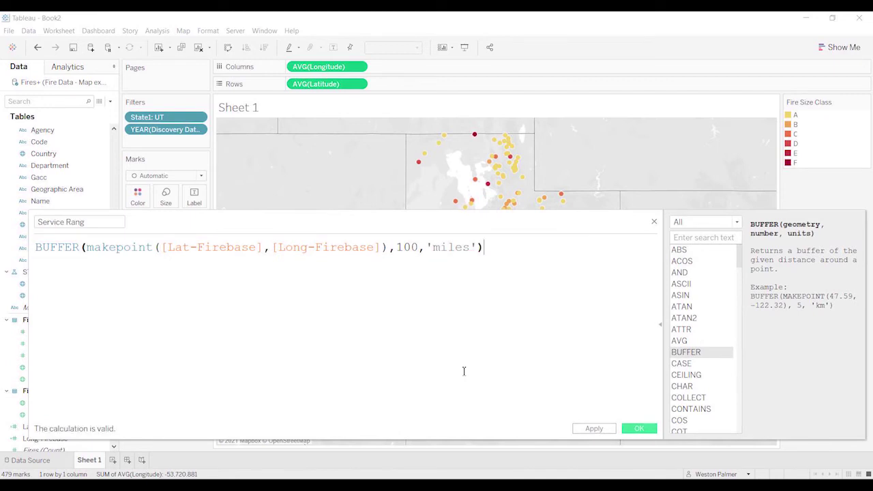
{"action": "left_click", "coordinate": [102, 222]}
{"action": "type", "text": "e"}
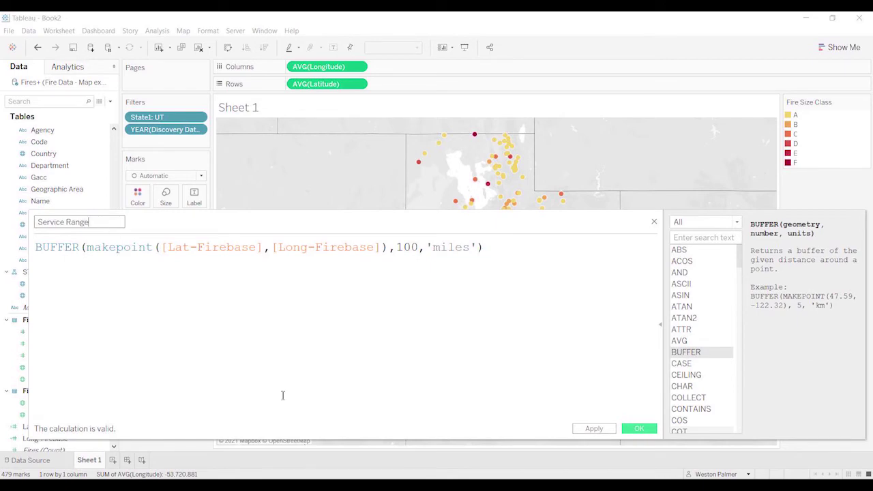
{"action": "left_click", "coordinate": [639, 429]}
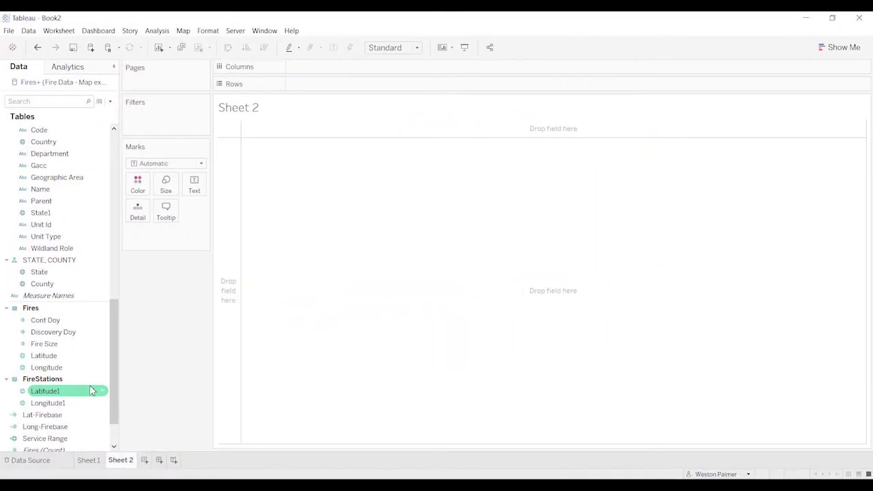
Put average Latitude1 on Rows and Longitude1 on Columns, shown as a Map mark
{"action": "left_click", "coordinate": [68, 405]}
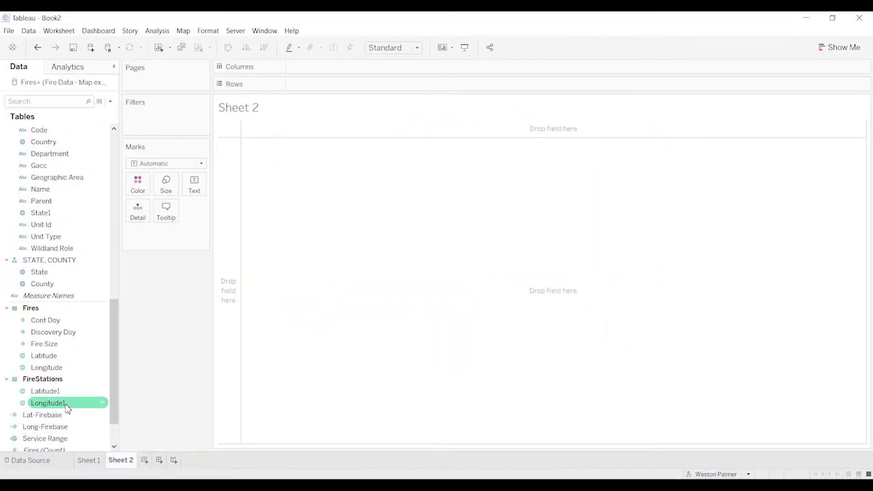
{"action": "left_click", "coordinate": [55, 392]}
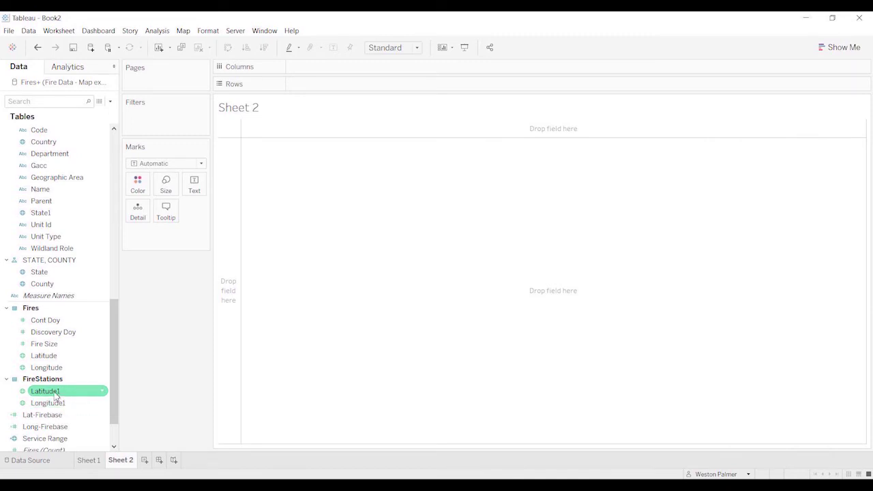
{"action": "double_click", "coordinate": [53, 393]}
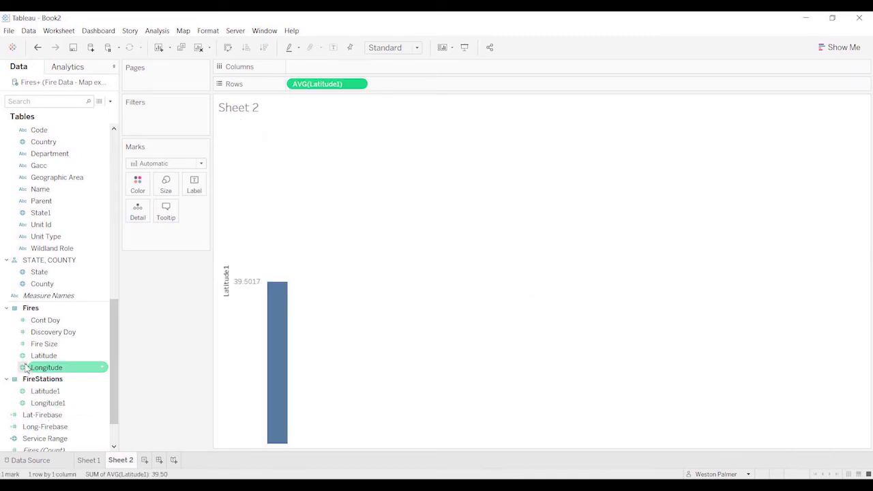
{"action": "left_click", "coordinate": [57, 403]}
{"action": "left_click_drag", "start_coordinate": [59, 408], "coordinate": [321, 73]}
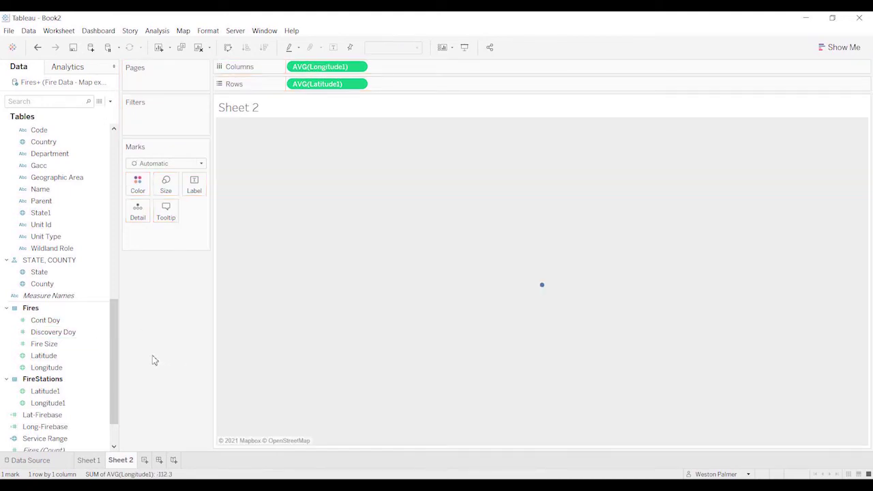
{"action": "left_click", "coordinate": [203, 164]}
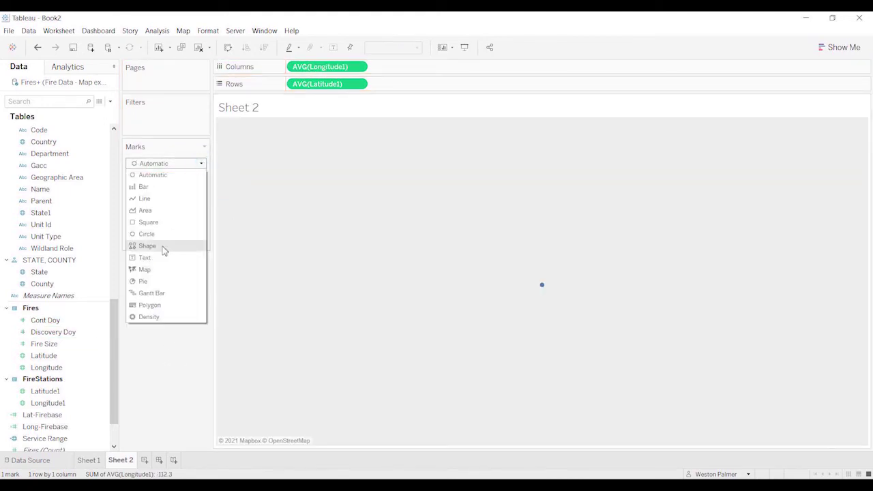
{"action": "left_click", "coordinate": [160, 270]}
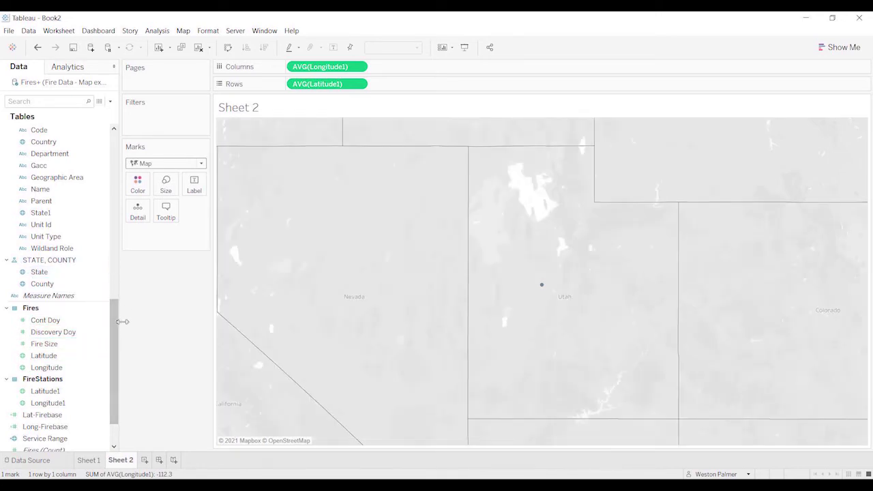
Add station Location and Service Range to Detail, drawing each station's 100-mile circle
{"action": "left_click_drag", "start_coordinate": [112, 335], "coordinate": [126, 270]}
{"action": "left_click_drag", "start_coordinate": [44, 260], "coordinate": [138, 219]}
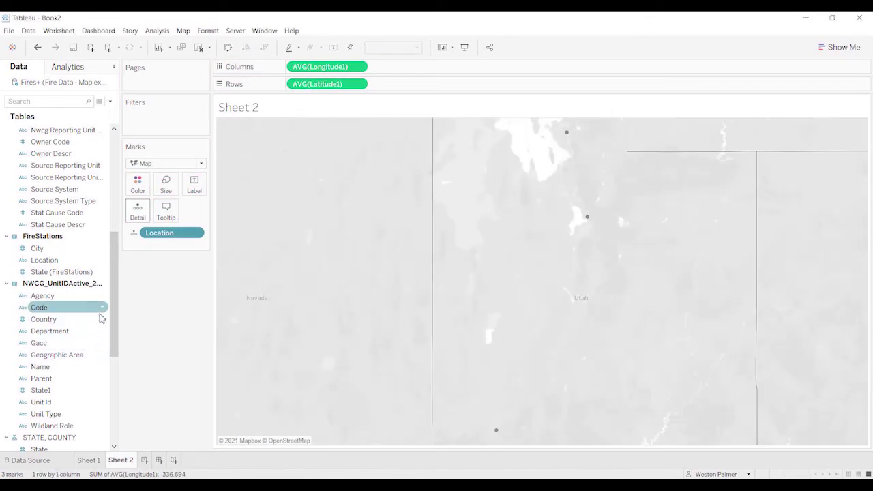
{"action": "left_click_drag", "start_coordinate": [113, 343], "coordinate": [118, 423]}
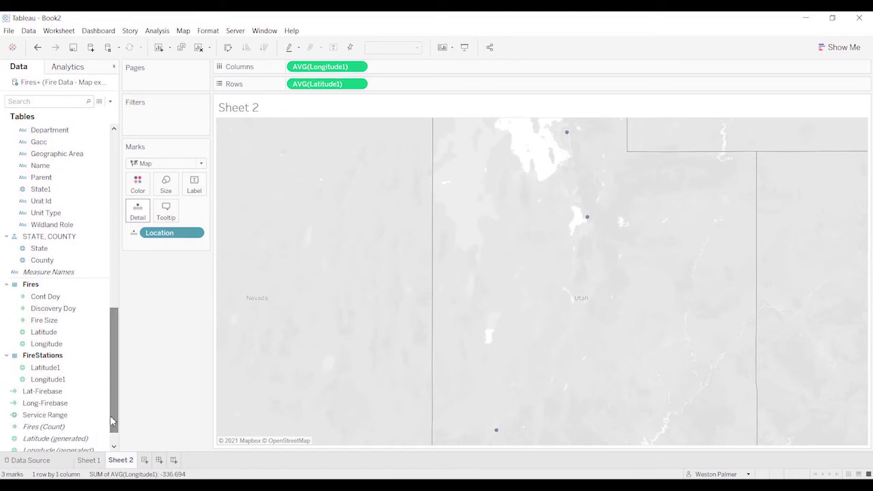
{"action": "left_click", "coordinate": [93, 415]}
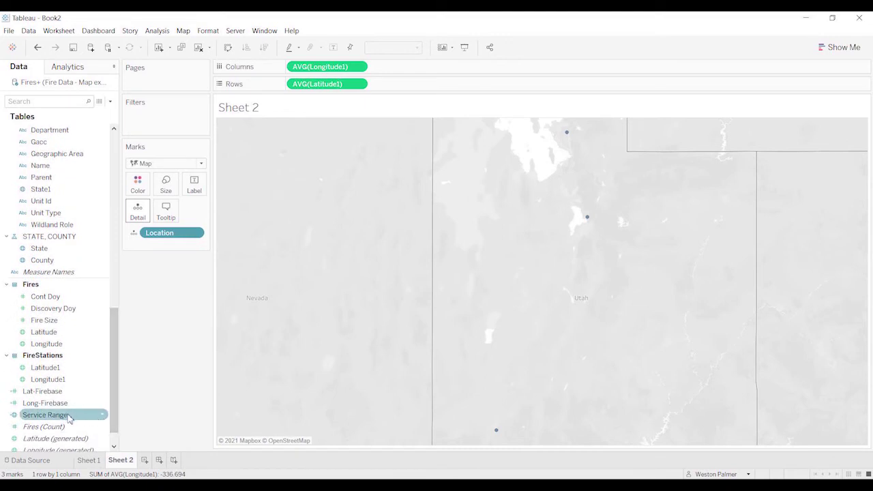
{"action": "left_click_drag", "start_coordinate": [68, 419], "coordinate": [139, 224]}
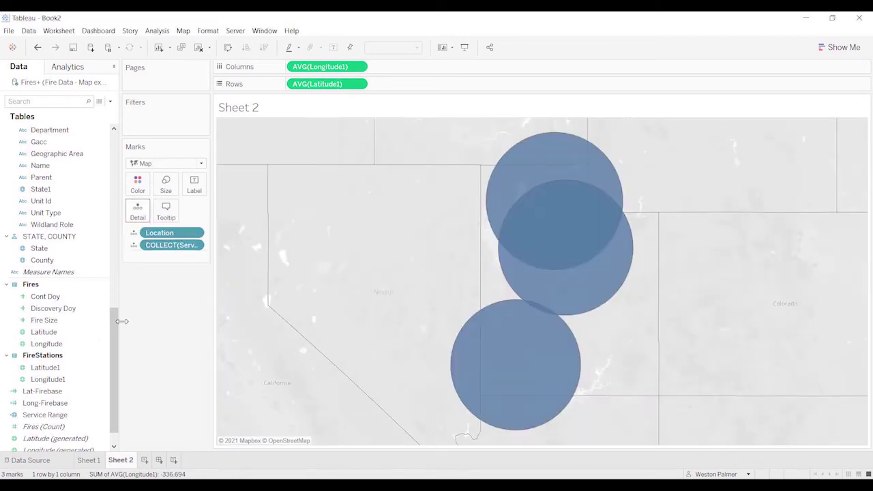
{"action": "mouse_move", "coordinate": [552, 335]}
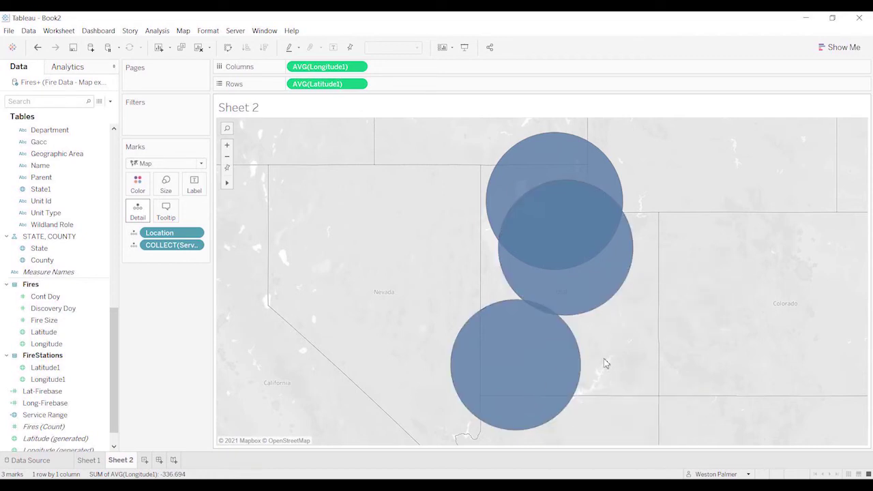
On Sheet 1, add Latitude to Rows a second time to create another map layer
{"action": "left_click", "coordinate": [89, 463]}
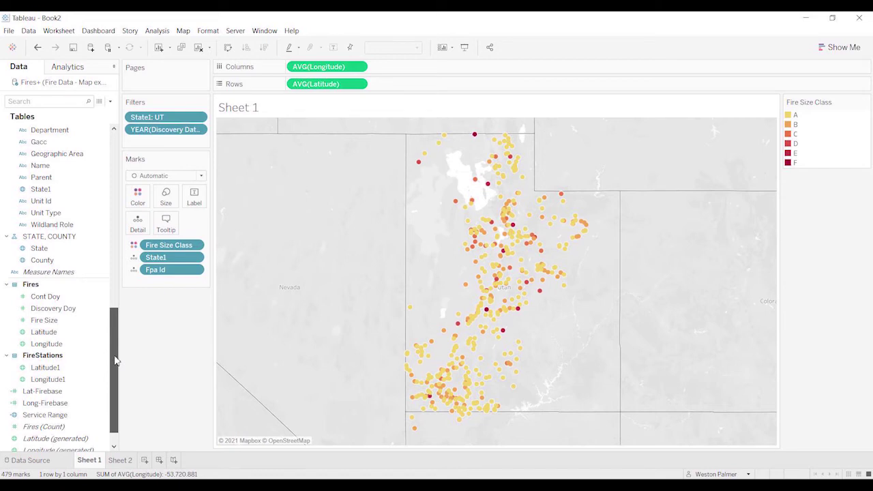
{"action": "left_click", "coordinate": [56, 335]}
{"action": "left_click_drag", "start_coordinate": [56, 334], "coordinate": [407, 89]}
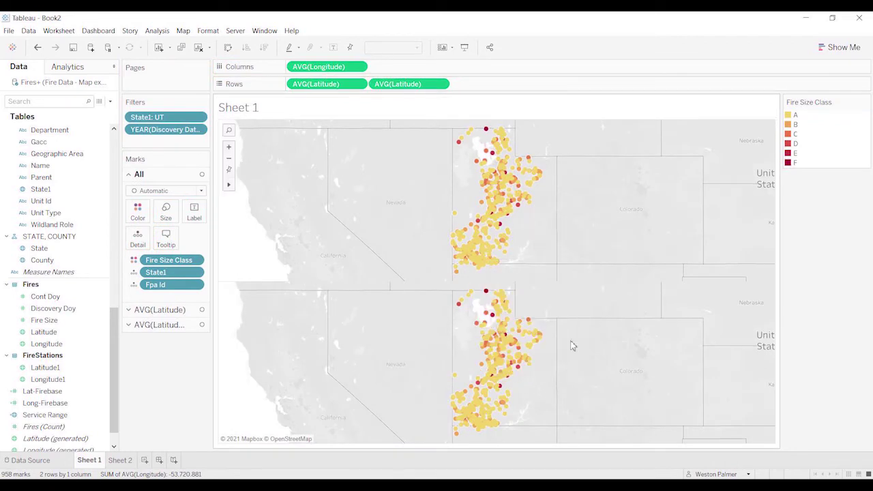
{"action": "left_click", "coordinate": [129, 326]}
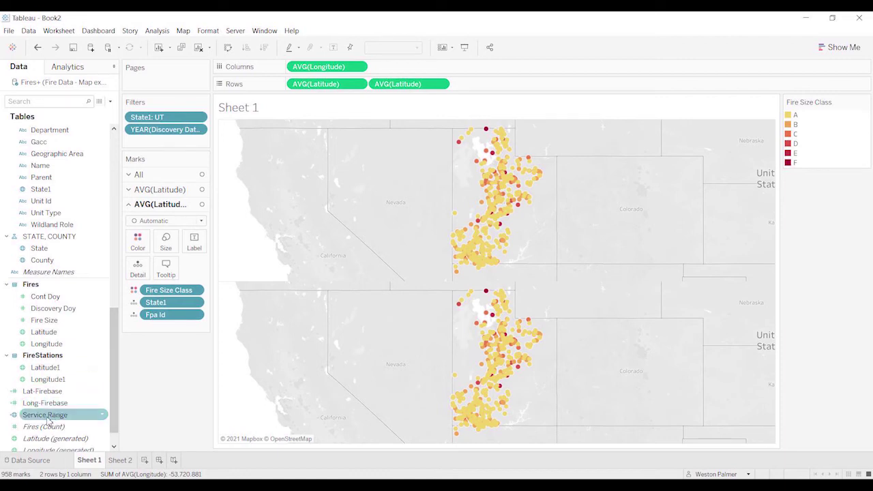
Give the second layer Service Range and Location as detail, removing Fire Size Class, Fpa Id, State1
{"action": "left_click_drag", "start_coordinate": [47, 419], "coordinate": [135, 279]}
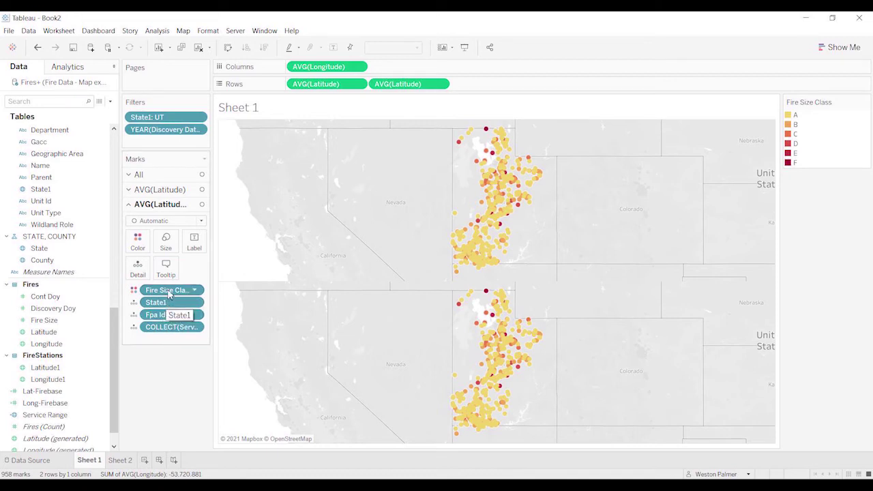
{"action": "left_click_drag", "start_coordinate": [169, 292], "coordinate": [164, 379]}
{"action": "left_click_drag", "start_coordinate": [161, 305], "coordinate": [164, 366]}
{"action": "left_click_drag", "start_coordinate": [158, 291], "coordinate": [149, 370]}
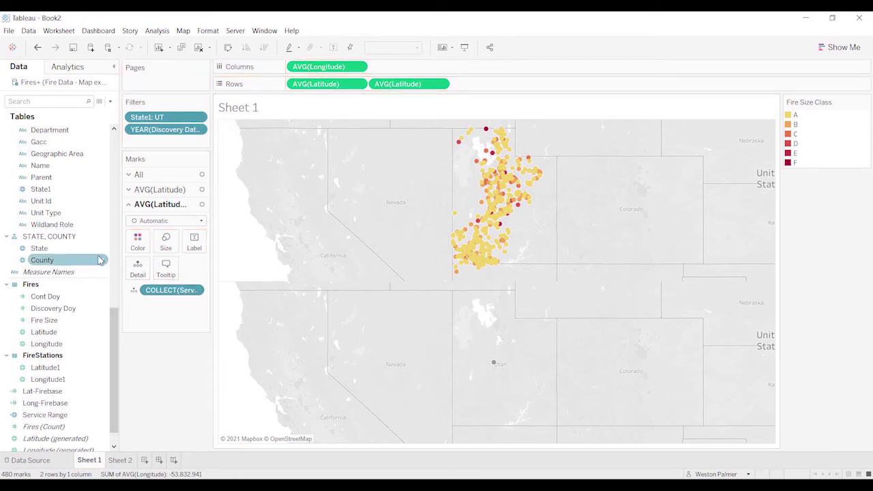
{"action": "scroll", "coordinate": [115, 326], "scroll_direction": "up", "scroll_amount": 2}
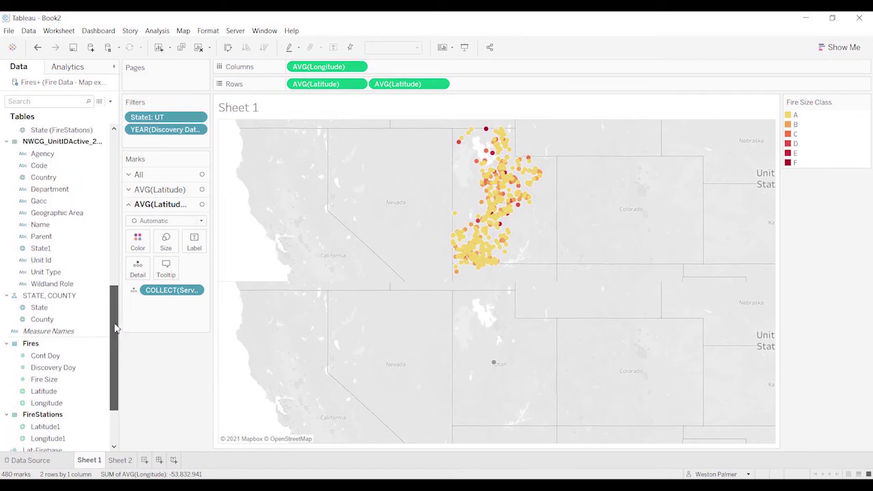
{"action": "scroll", "coordinate": [115, 326], "scroll_direction": "up", "scroll_amount": 3}
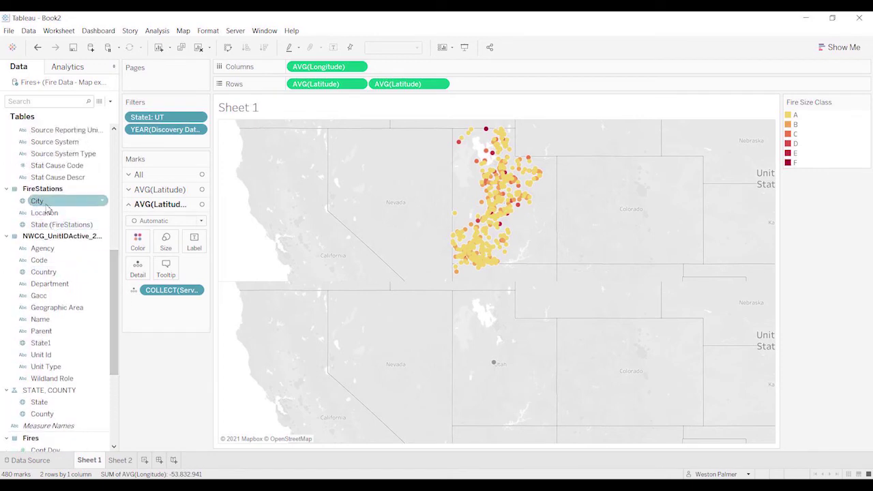
{"action": "left_click_drag", "start_coordinate": [45, 212], "coordinate": [138, 273]}
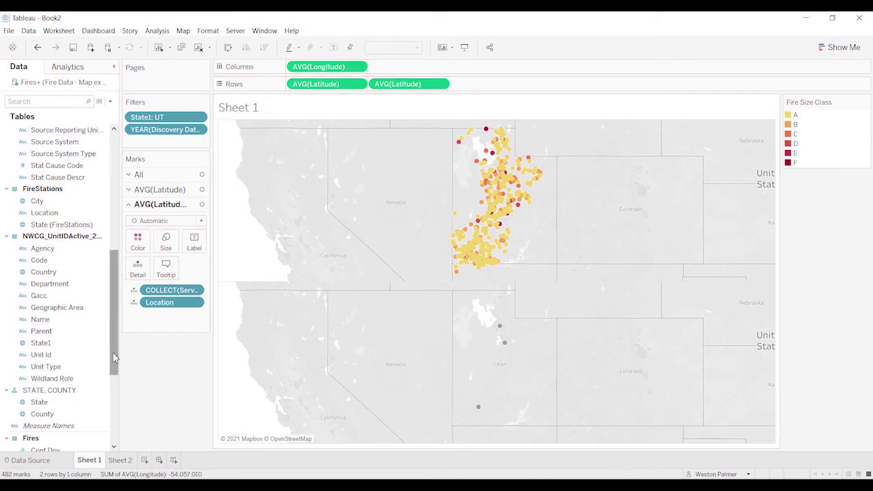
{"action": "left_click_drag", "start_coordinate": [113, 357], "coordinate": [119, 419]}
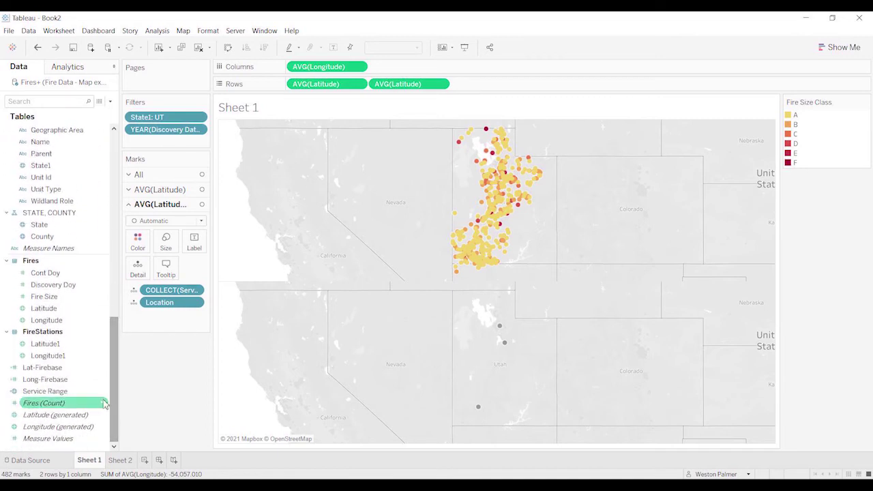
{"action": "right_click", "coordinate": [102, 395]}
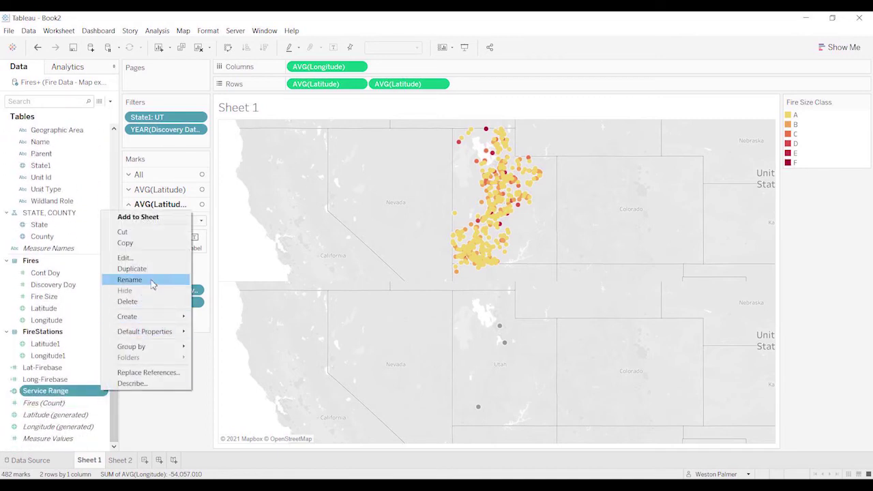
Set the second Latitude layer's mark type to Map so the 100-mile station circles appear
{"action": "left_click", "coordinate": [163, 413]}
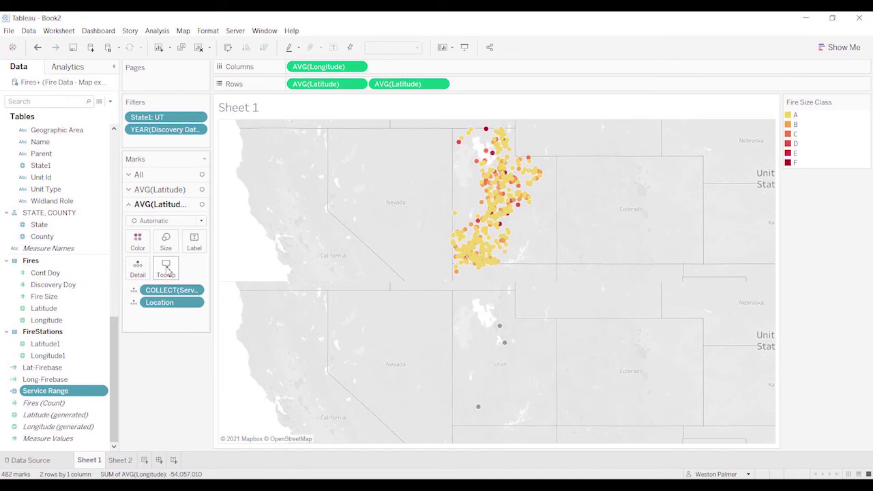
{"action": "left_click", "coordinate": [201, 222]}
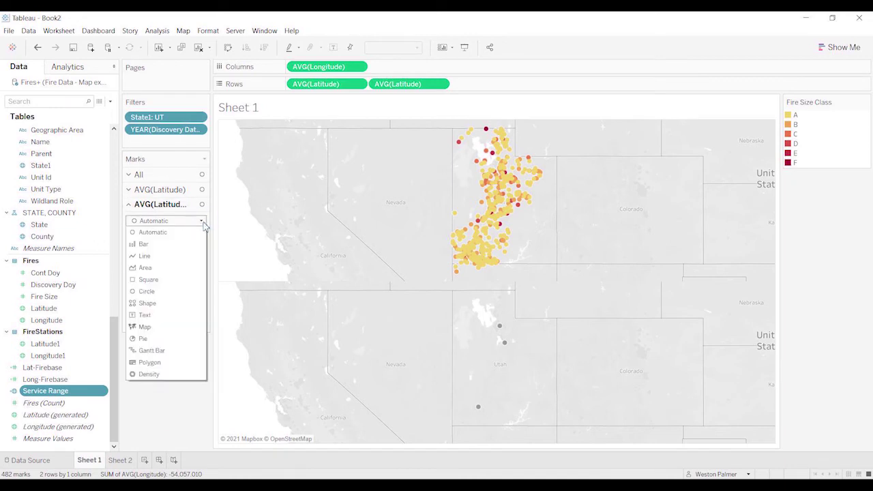
{"action": "left_click", "coordinate": [163, 332]}
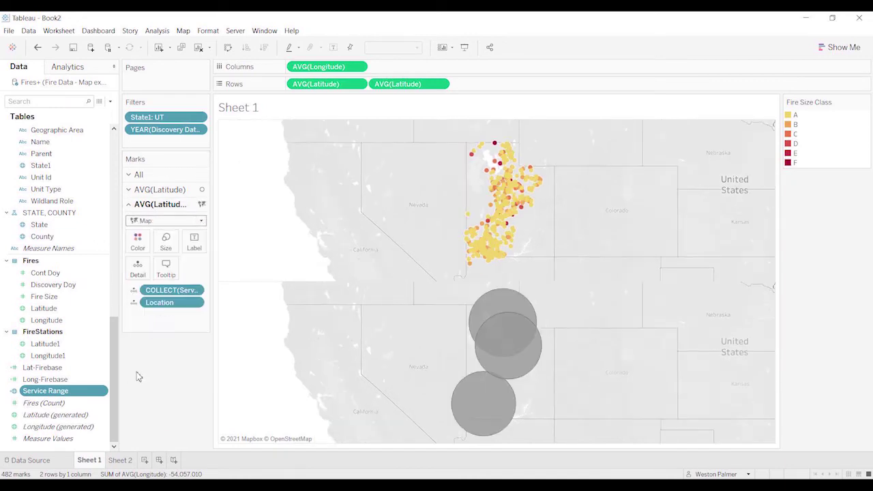
{"action": "left_click", "coordinate": [160, 189]}
{"action": "left_click", "coordinate": [129, 325]}
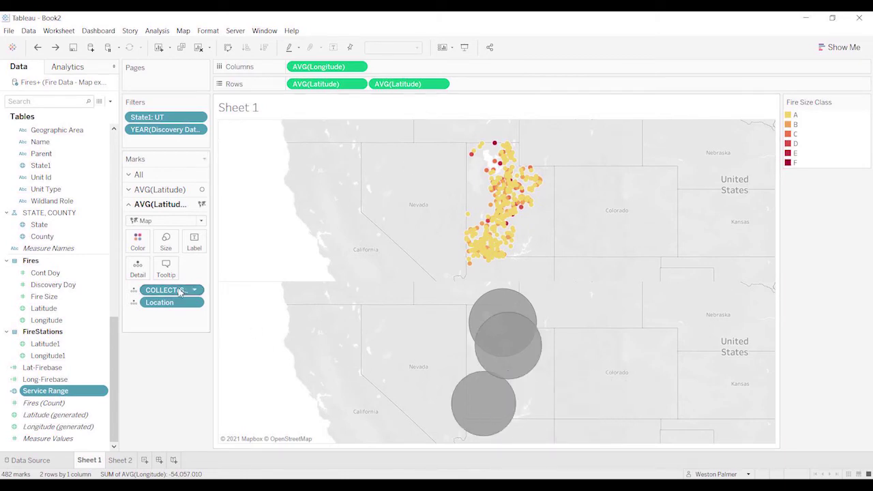
Make the second Latitude a dual axis and reorder layers so fires draw above circles
{"action": "right_click", "coordinate": [434, 87]}
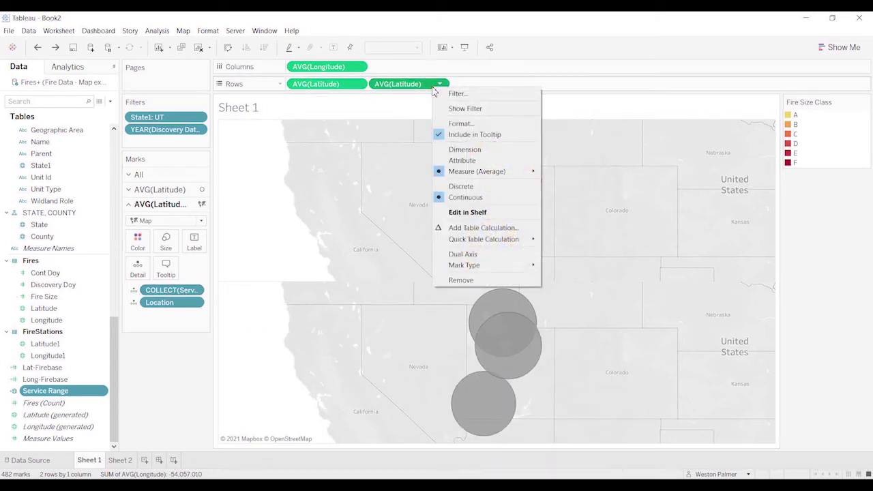
{"action": "left_click", "coordinate": [457, 255]}
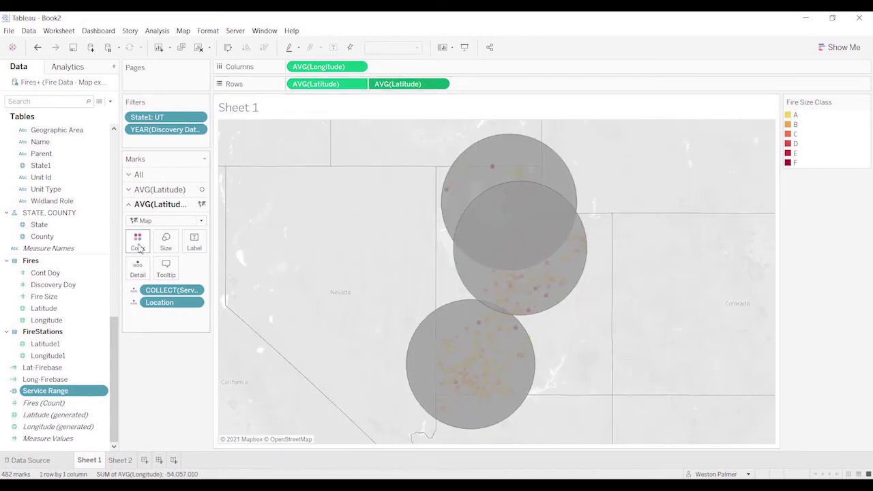
{"action": "mouse_move", "coordinate": [476, 342]}
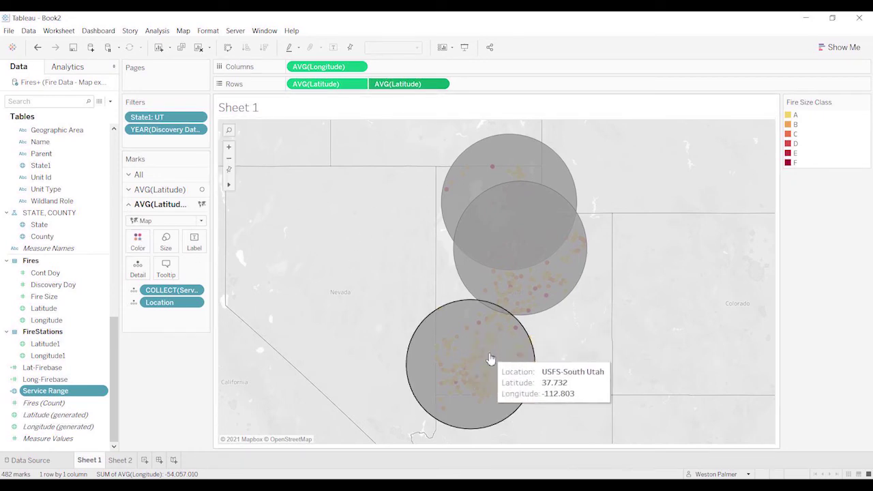
{"action": "mouse_move", "coordinate": [515, 306]}
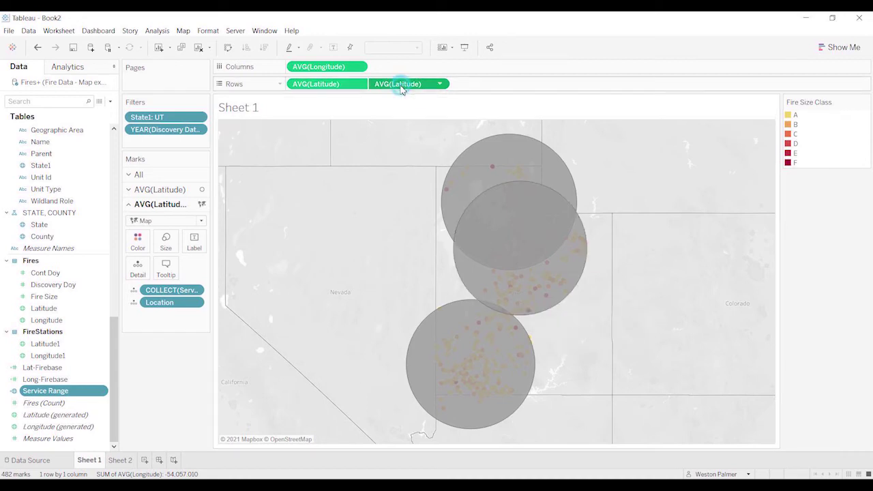
{"action": "left_click_drag", "start_coordinate": [402, 89], "coordinate": [304, 90]}
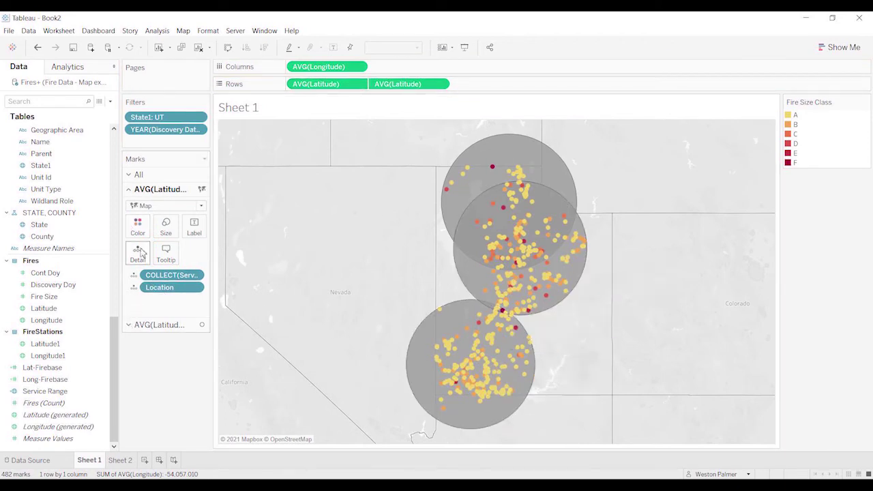
Give the Service Range circles the light-blue swatch colour with 28% opacity
{"action": "left_click", "coordinate": [139, 229]}
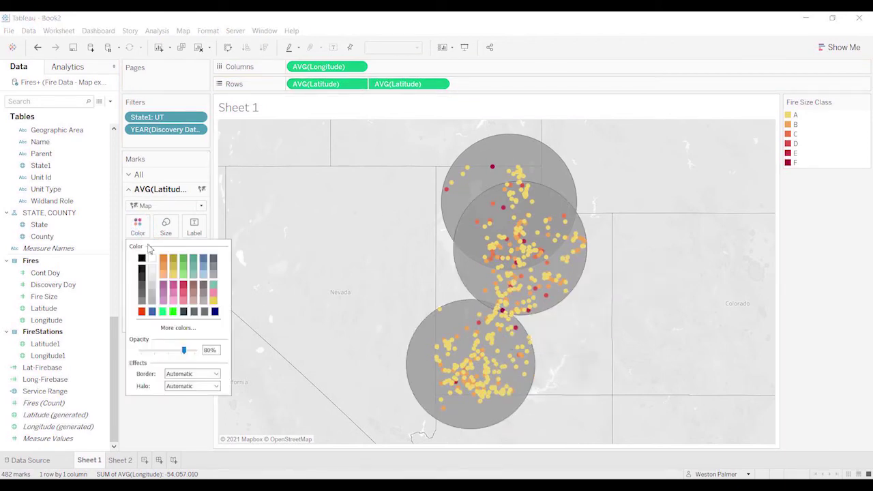
{"action": "left_click", "coordinate": [204, 274]}
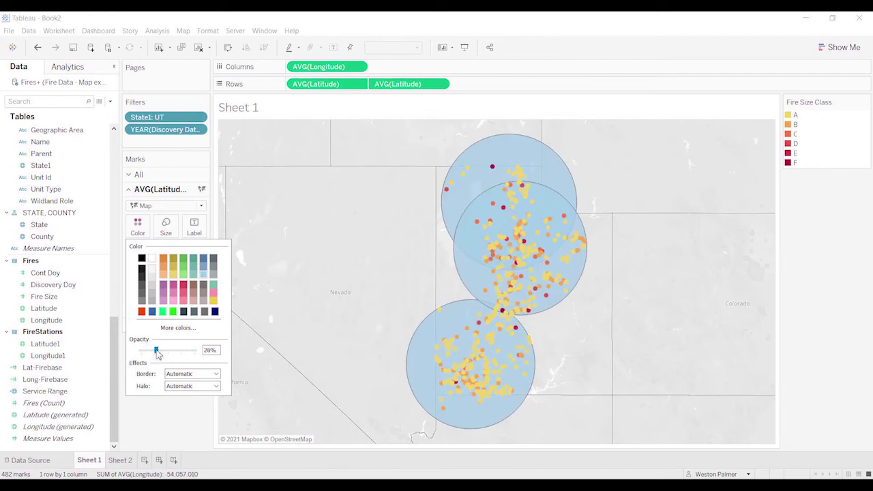
{"action": "left_click", "coordinate": [157, 351]}
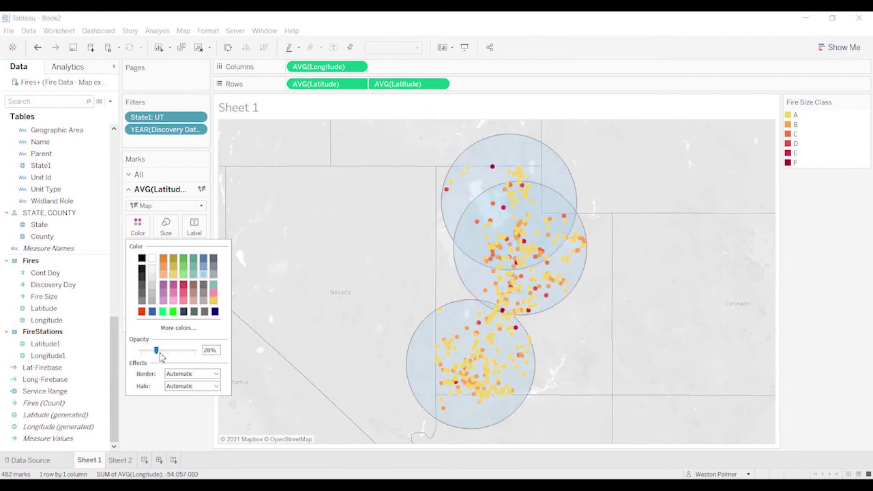
{"action": "left_click", "coordinate": [172, 415]}
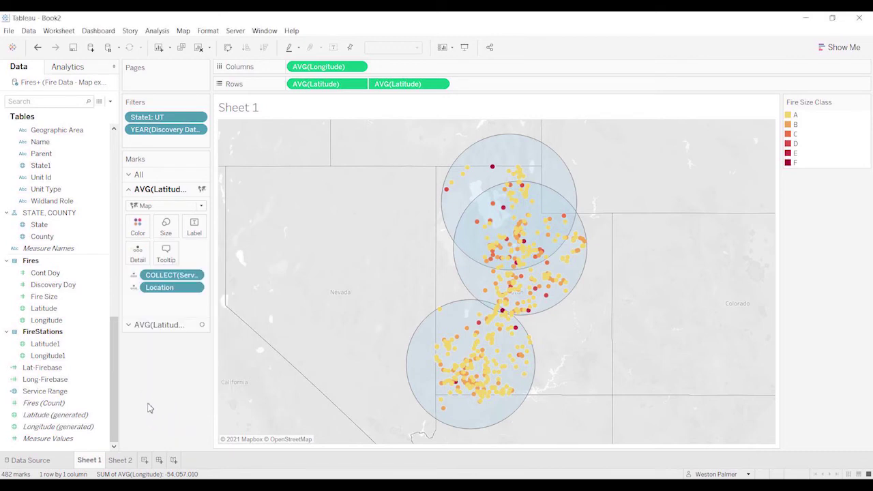
Start a new Distance to Base calculated field beginning with the DISTANCE function
{"action": "left_click", "coordinate": [110, 102]}
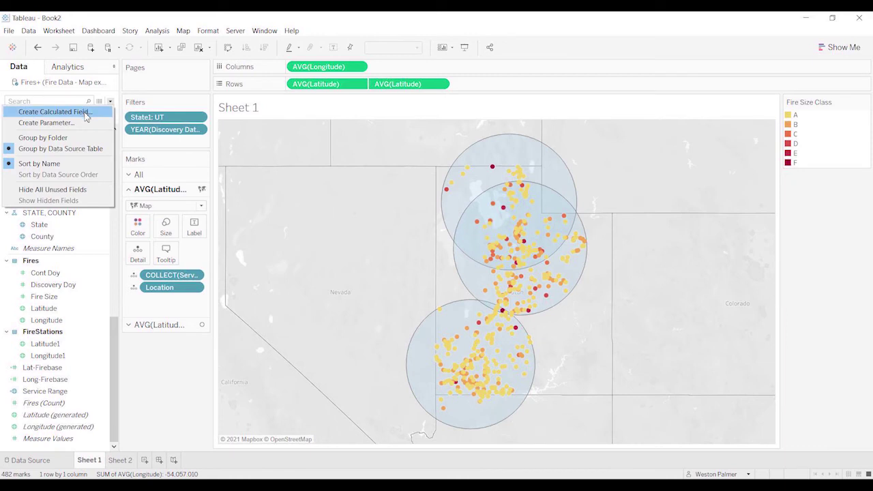
{"action": "left_click", "coordinate": [86, 115]}
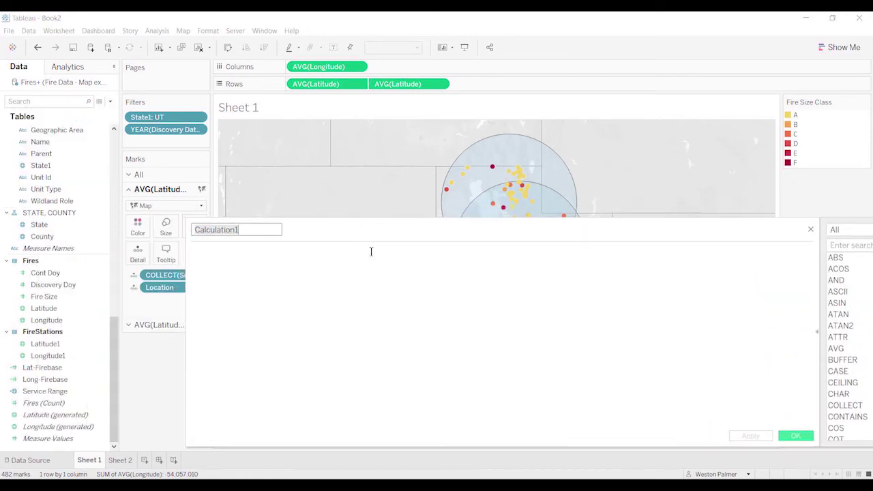
{"action": "type", "text": "Distance to Base"}
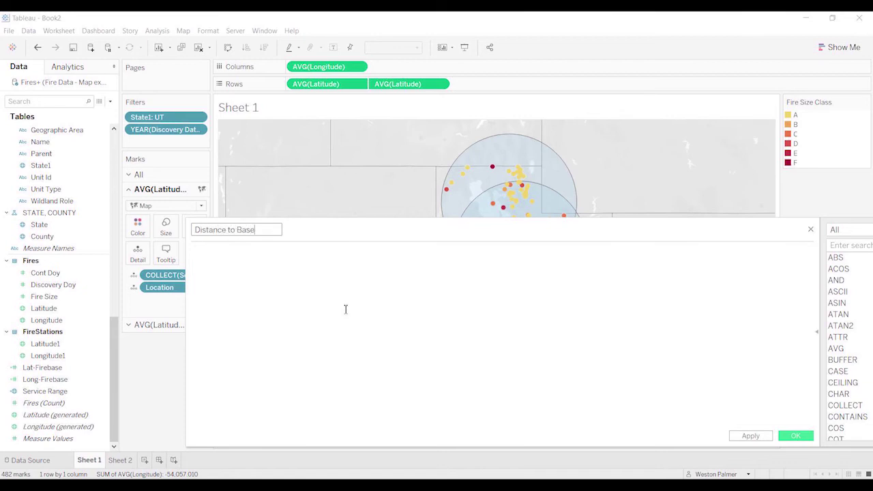
{"action": "left_click", "coordinate": [333, 311]}
{"action": "type", "text": "D"}
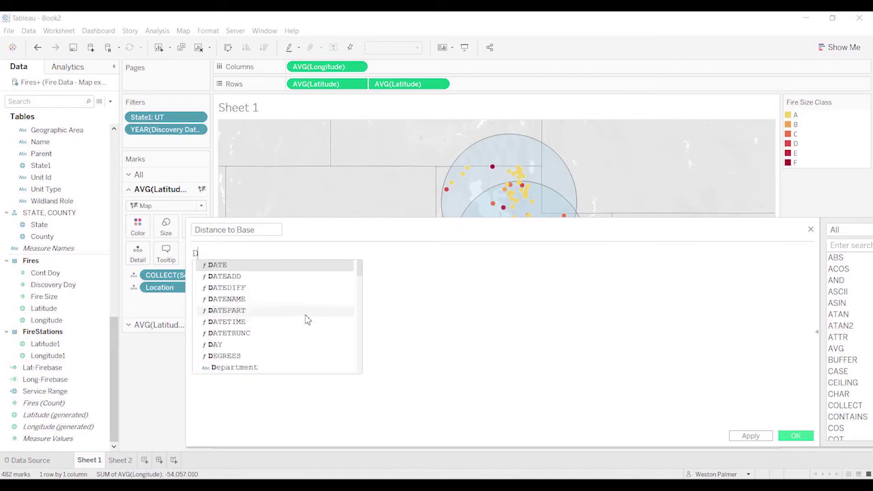
{"action": "type", "text": "ist"}
{"action": "key", "text": "Return"}
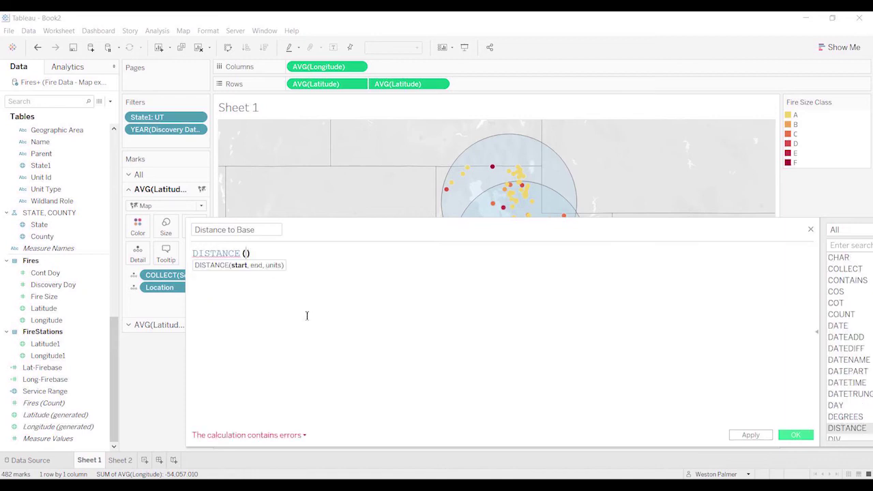
Insert MAKEPOINT([Latitude],[Longitude]) as DISTANCE's first point
{"action": "type", "text": "mak"}
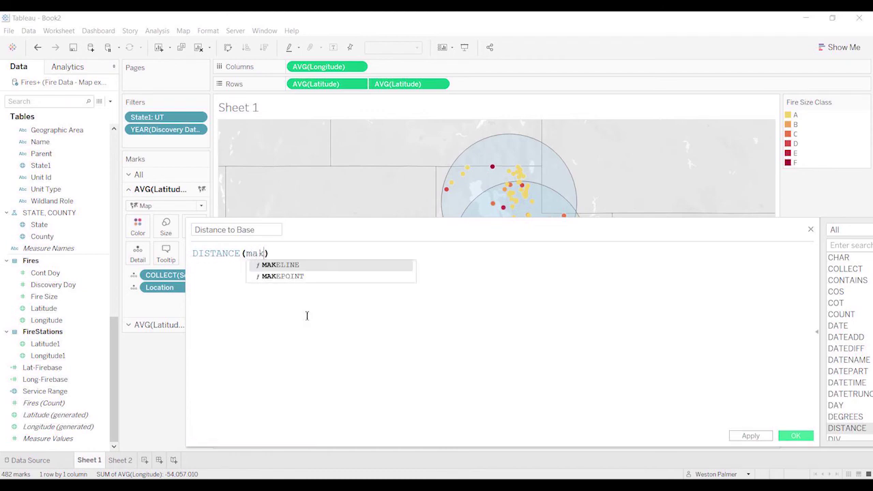
{"action": "key", "text": "Down"}
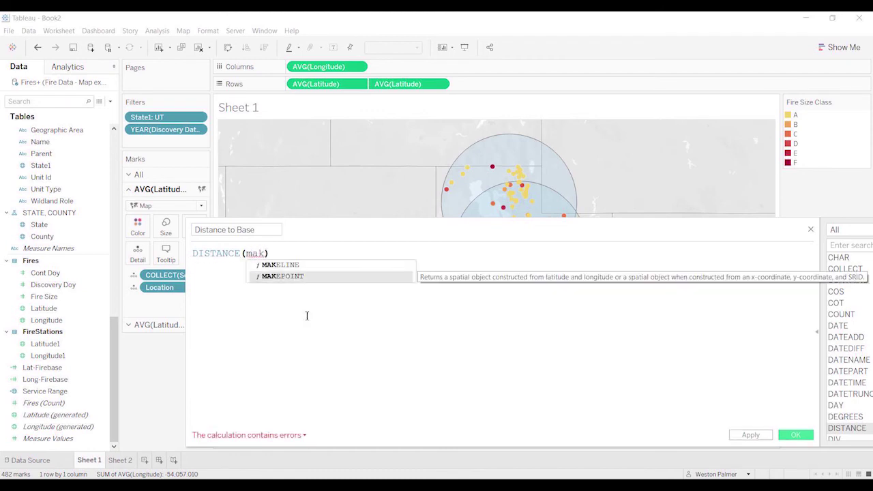
{"action": "key", "text": "Return"}
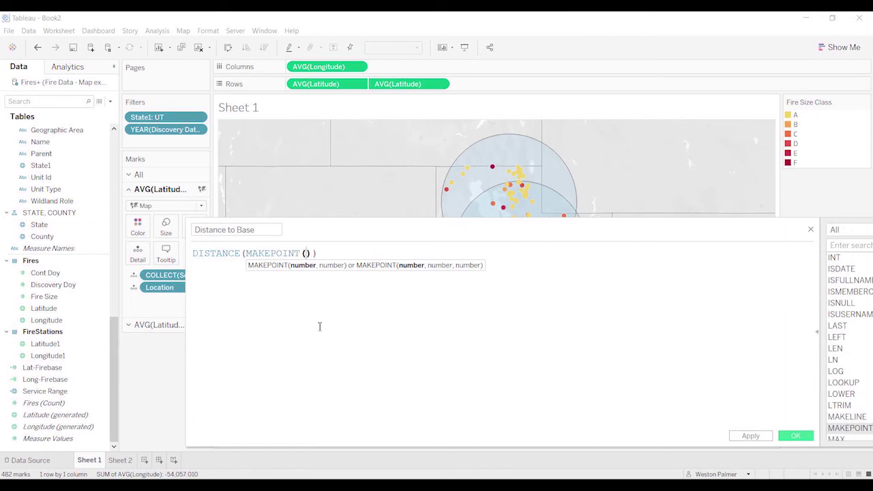
{"action": "scroll", "coordinate": [319, 327], "scroll_direction": "up", "scroll_amount": 3}
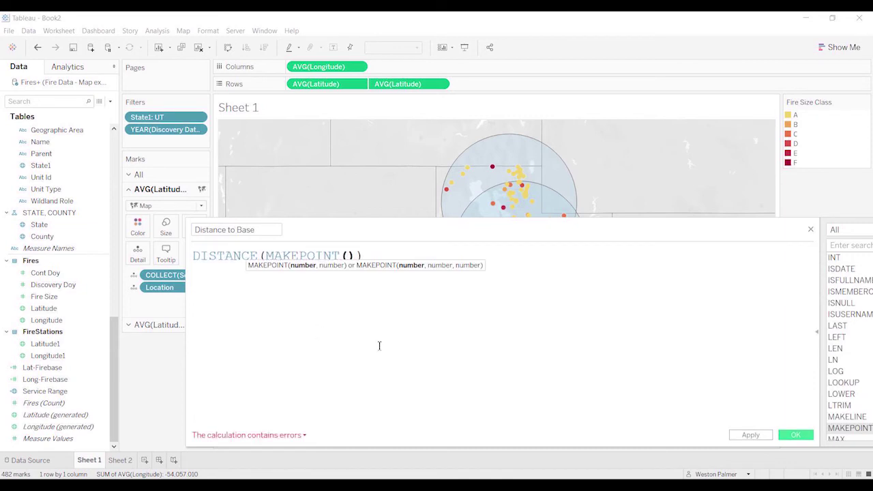
{"action": "type", "text": "lat"}
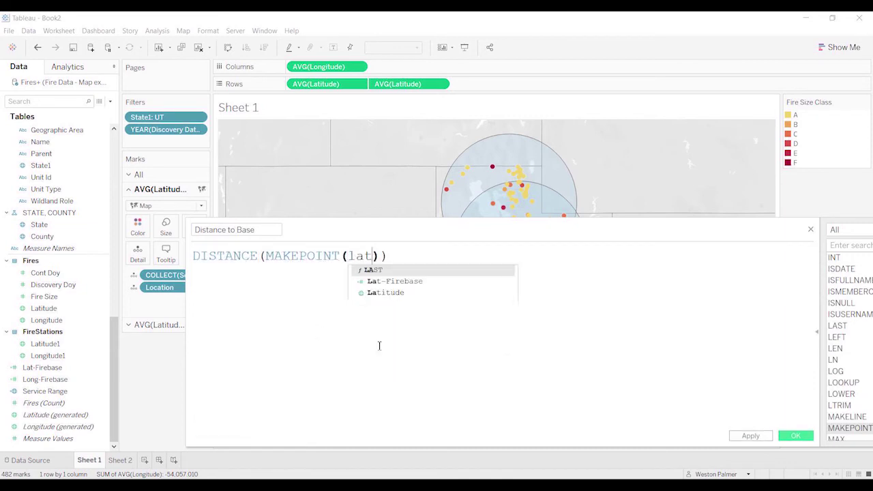
{"action": "key", "text": "Down"}
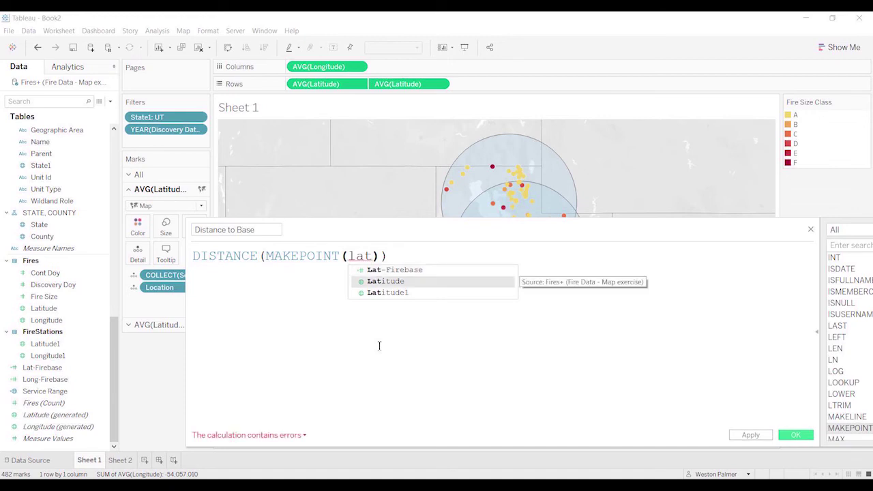
{"action": "key", "text": "Return"}
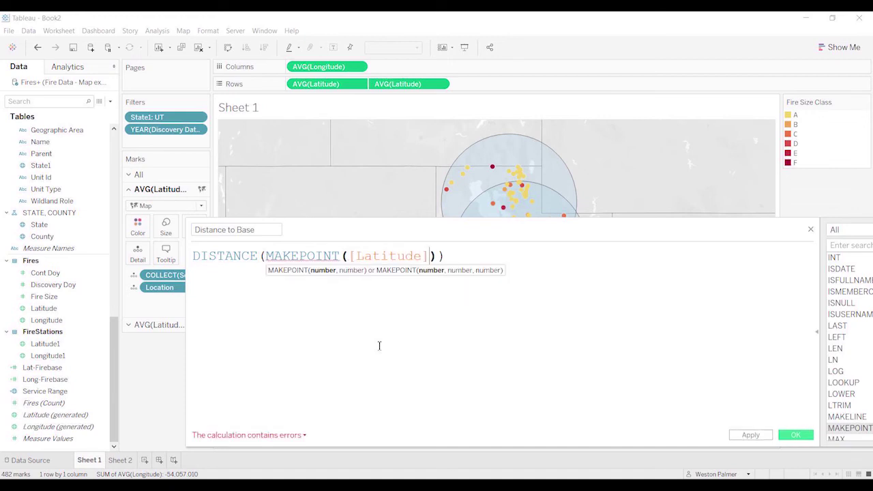
{"action": "type", "text": ",long"}
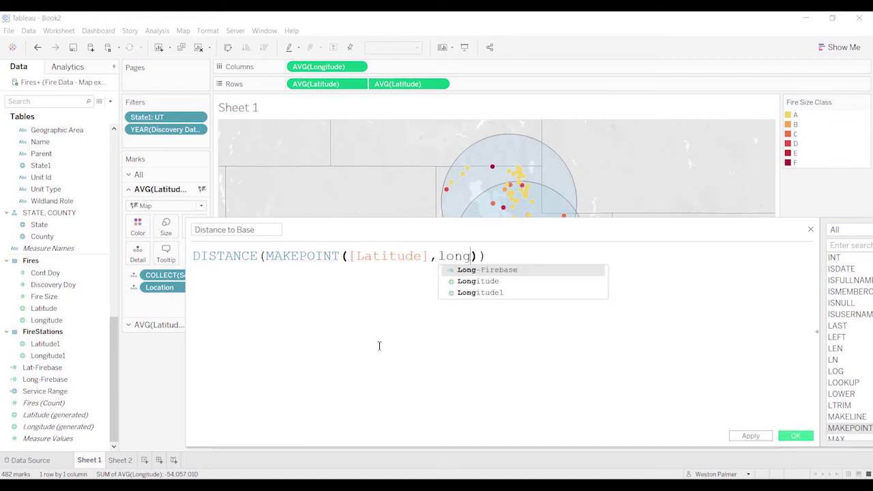
{"action": "key", "text": "Down"}
{"action": "key", "text": "Return"}
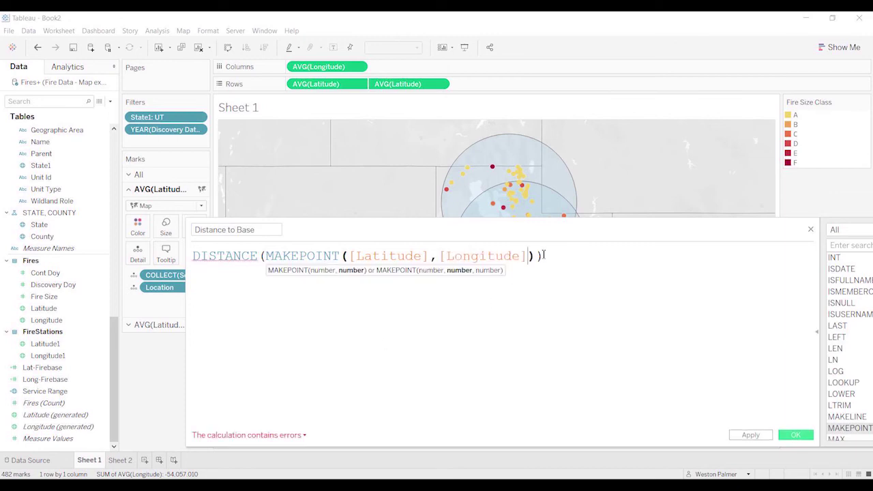
Add MAKEPOINT([Latitude1],[Longitude1]) as the second point in DISTANCE
{"action": "left_click", "coordinate": [537, 256]}
{"action": "type", "text": ",mak"}
{"action": "key", "text": "Down"}
{"action": "key", "text": "Return"}
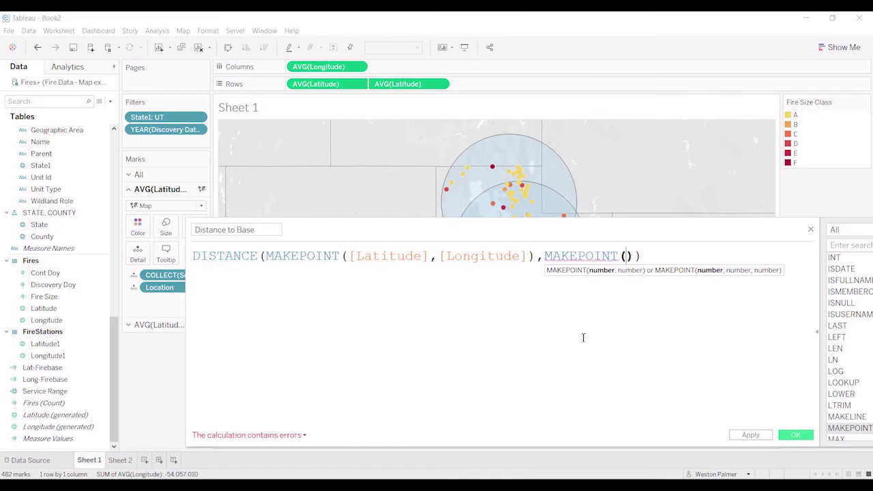
{"action": "type", "text": "l"}
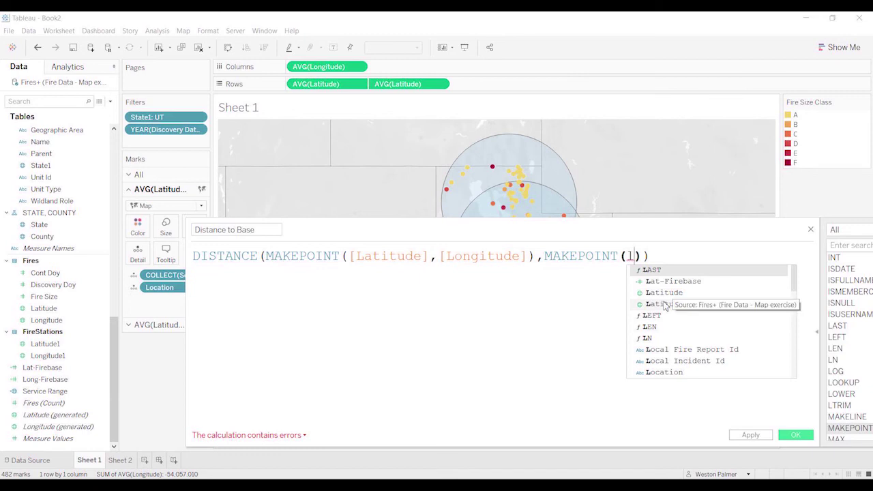
{"action": "left_click", "coordinate": [658, 305]}
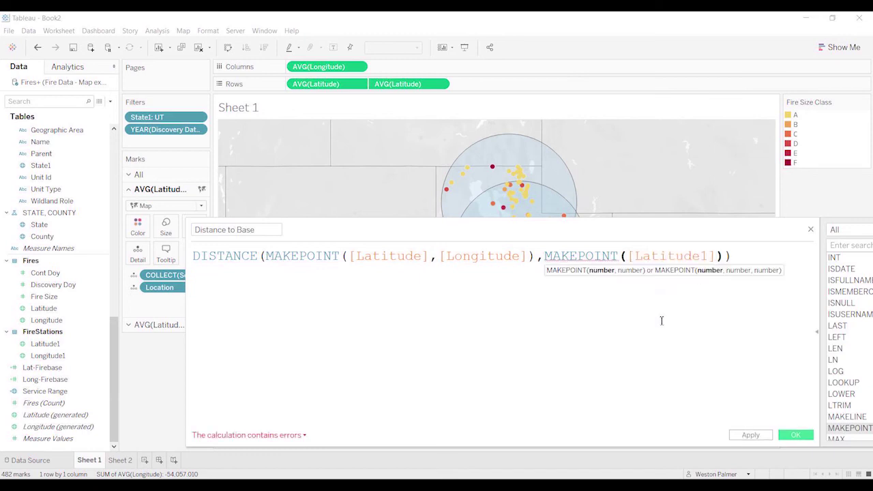
{"action": "type", "text": ","}
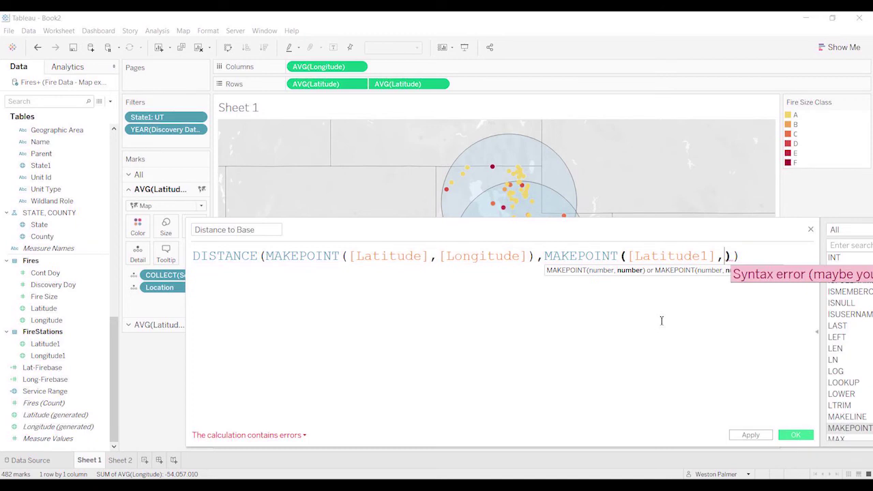
{"action": "type", "text": "long"}
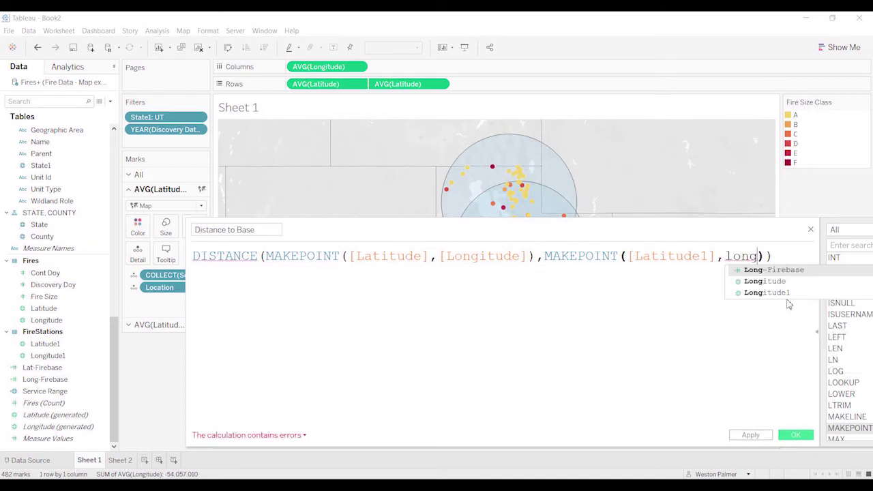
{"action": "left_click", "coordinate": [781, 294]}
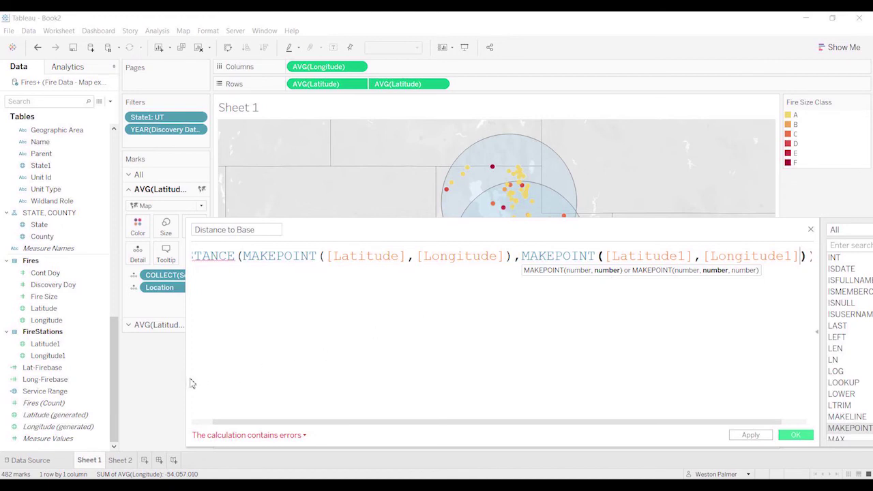
Widen the formula editor and add 'miles' as the distance units
{"action": "left_click_drag", "start_coordinate": [188, 379], "coordinate": [40, 379]}
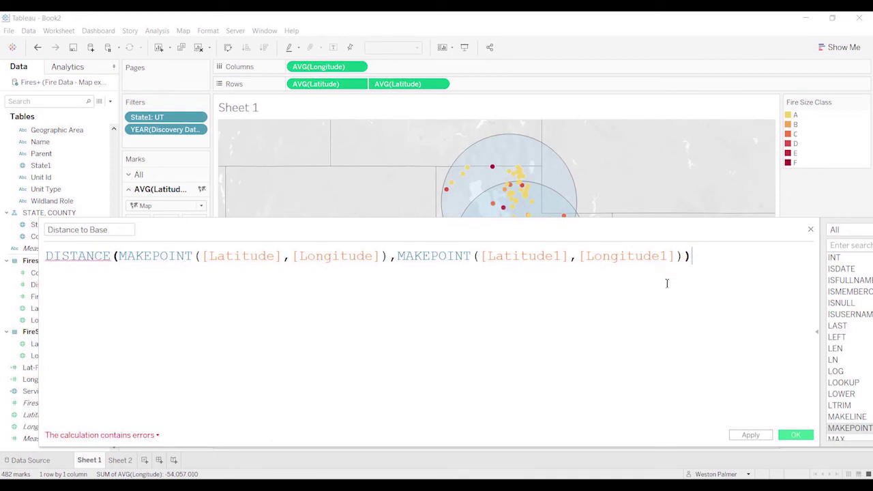
{"action": "left_click", "coordinate": [682, 256]}
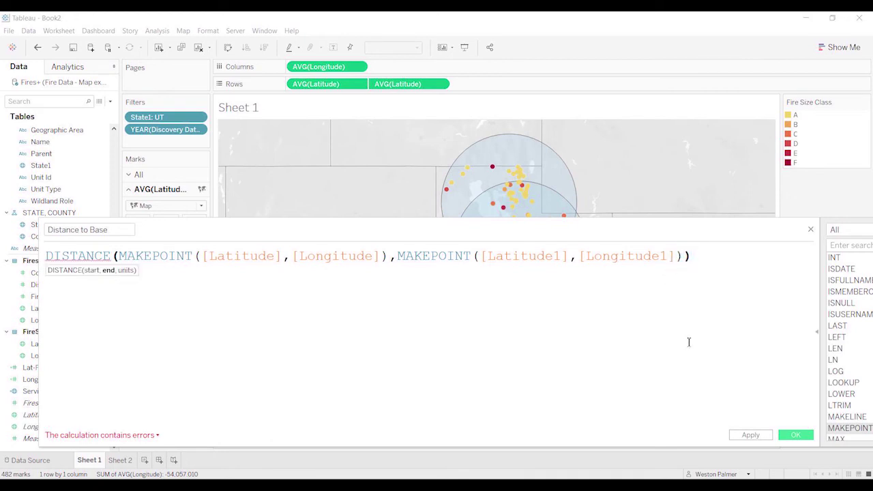
{"action": "type", "text": ","}
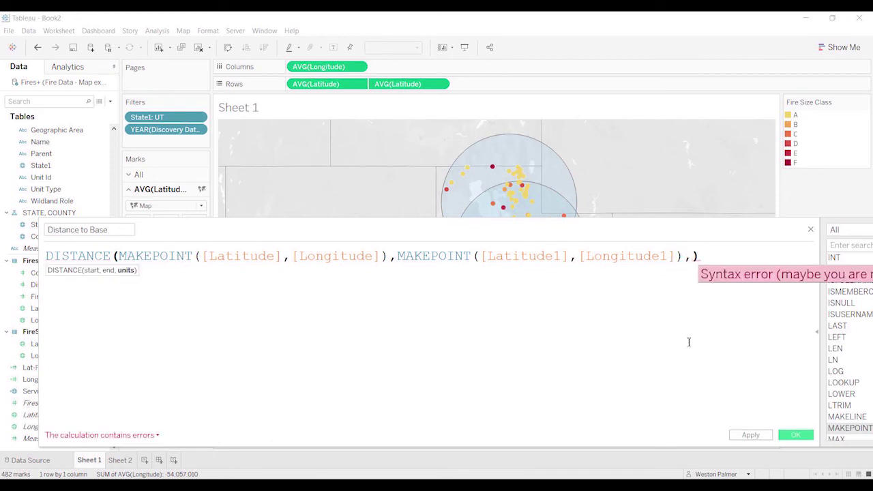
{"action": "type", "text": "mil"}
{"action": "key", "text": "BackSpace"}
{"action": "key", "text": "BackSpace"}
{"action": "key", "text": "BackSpace"}
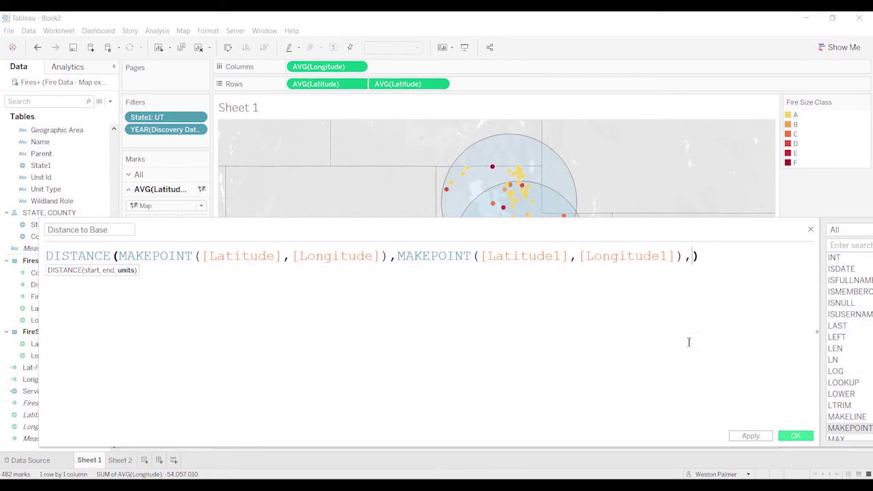
{"action": "type", "text": "'miles'"}
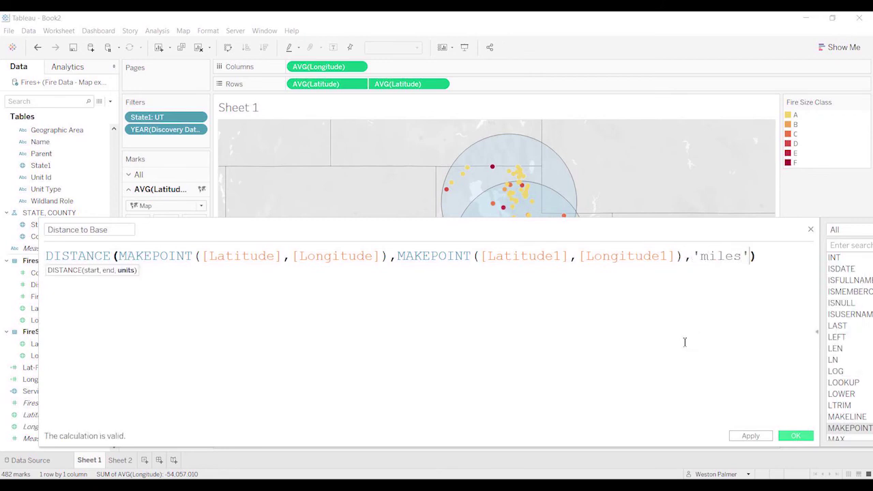
Save Distance to Base and add it to the fire layer's tooltips, checking a fire shows 192.0
{"action": "left_click", "coordinate": [795, 435]}
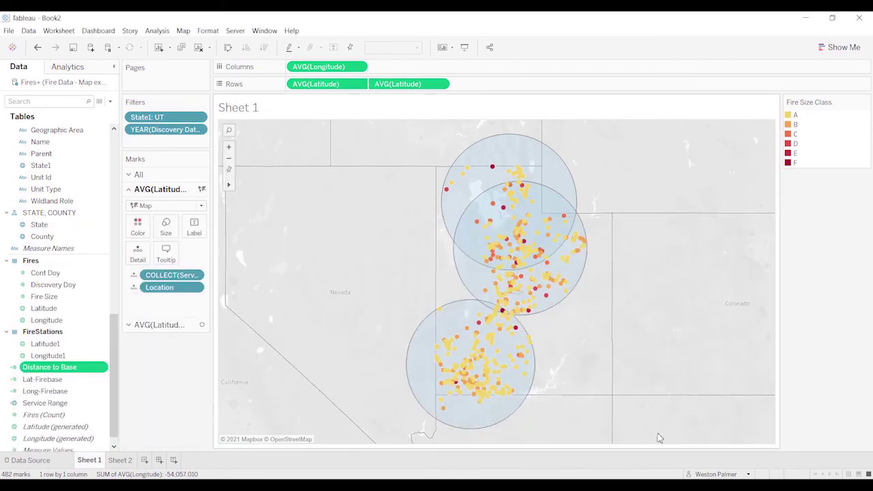
{"action": "left_click", "coordinate": [127, 325]}
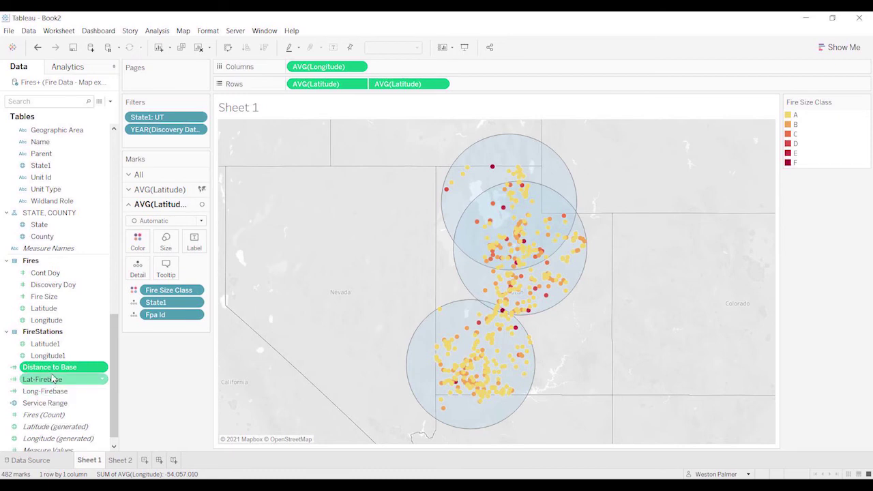
{"action": "left_click_drag", "start_coordinate": [53, 372], "coordinate": [162, 276]}
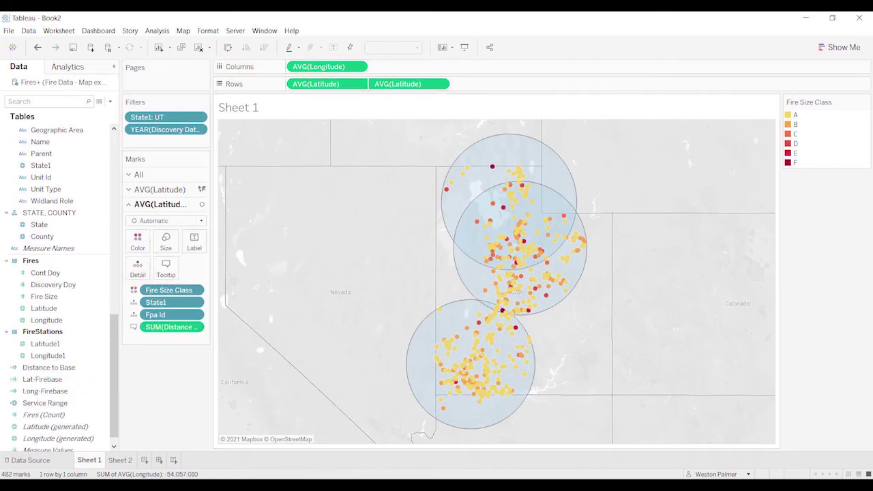
{"action": "mouse_move", "coordinate": [449, 353]}
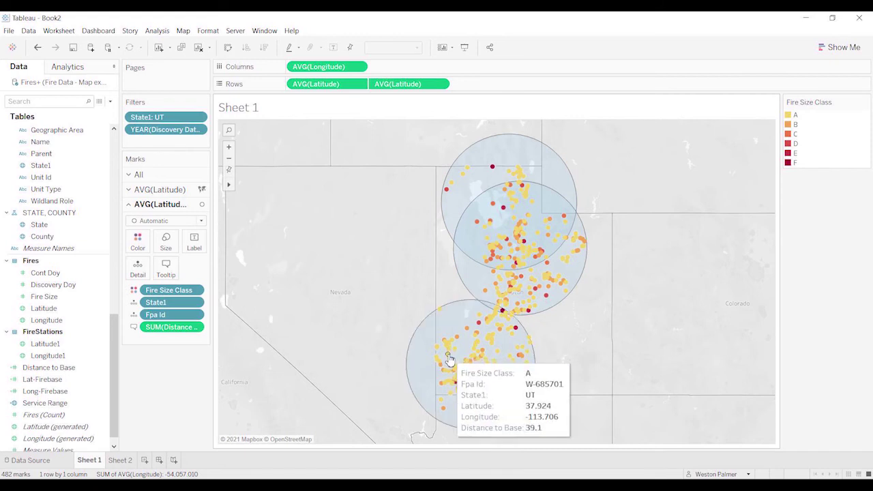
{"action": "mouse_move", "coordinate": [493, 323]}
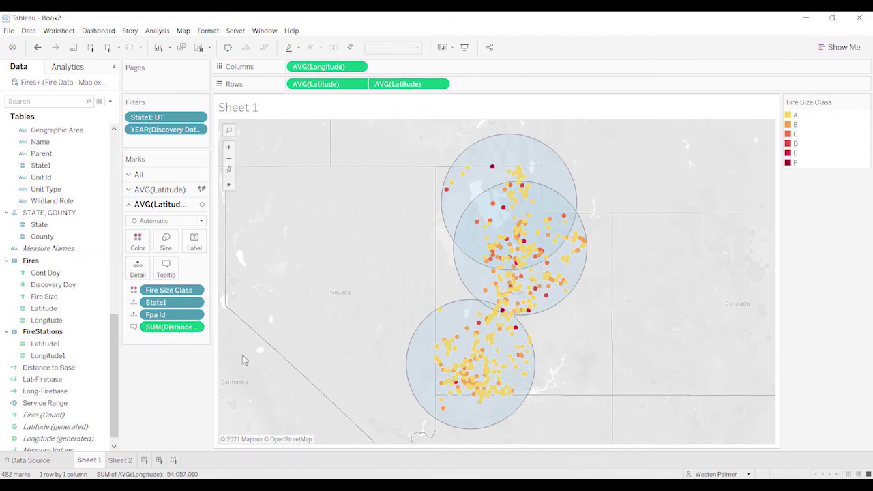
{"action": "mouse_move", "coordinate": [569, 267]}
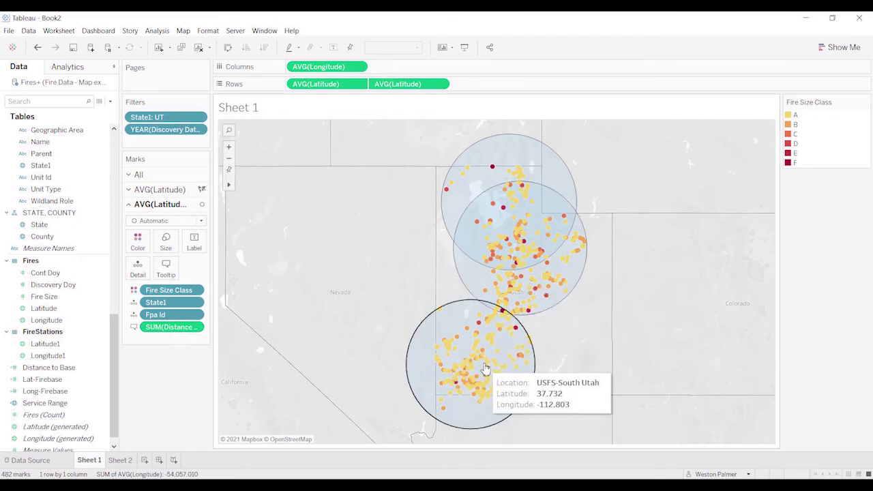
{"action": "mouse_move", "coordinate": [508, 297]}
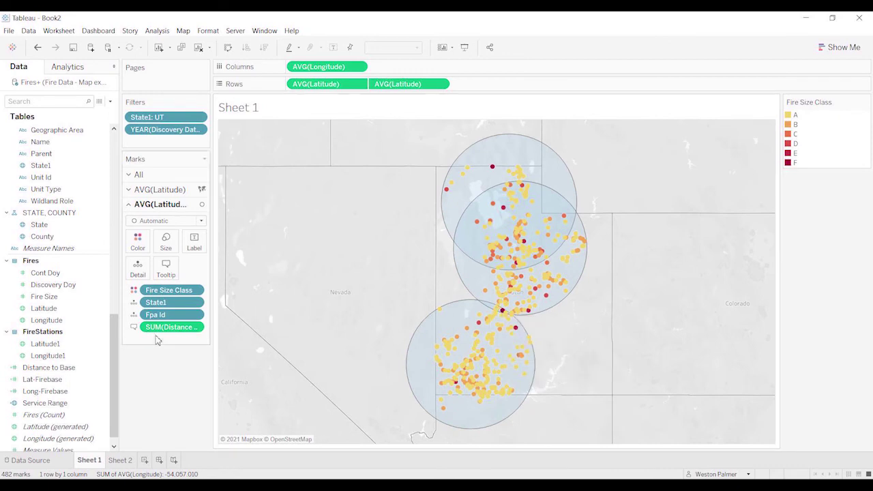
Change the Distance to Base tooltip aggregation from Sum to Minimum
{"action": "left_click", "coordinate": [194, 329]}
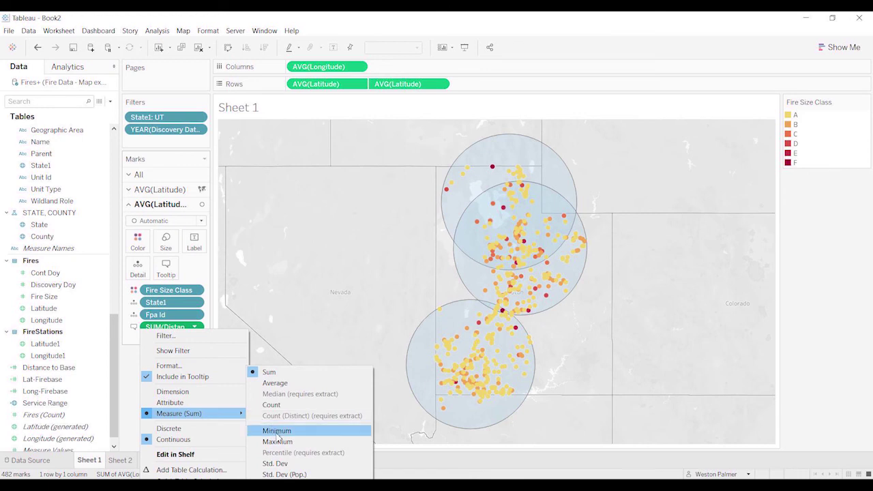
{"action": "left_click", "coordinate": [276, 432]}
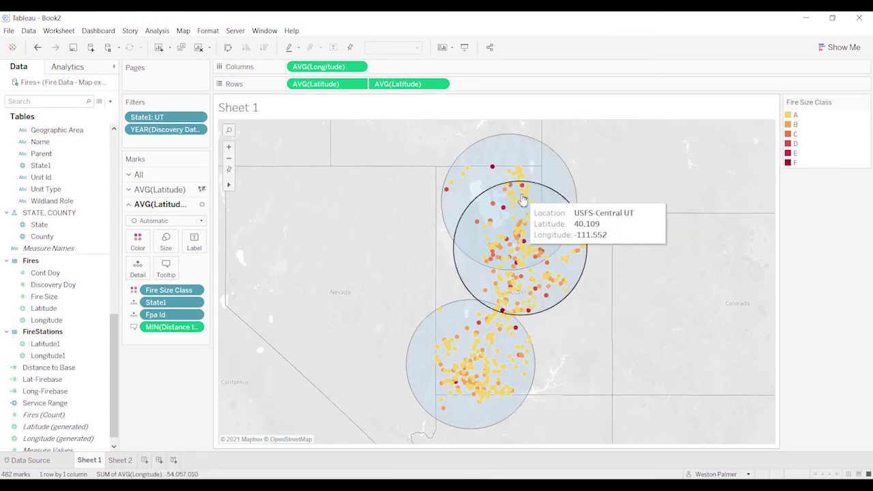
{"action": "mouse_move", "coordinate": [522, 198]}
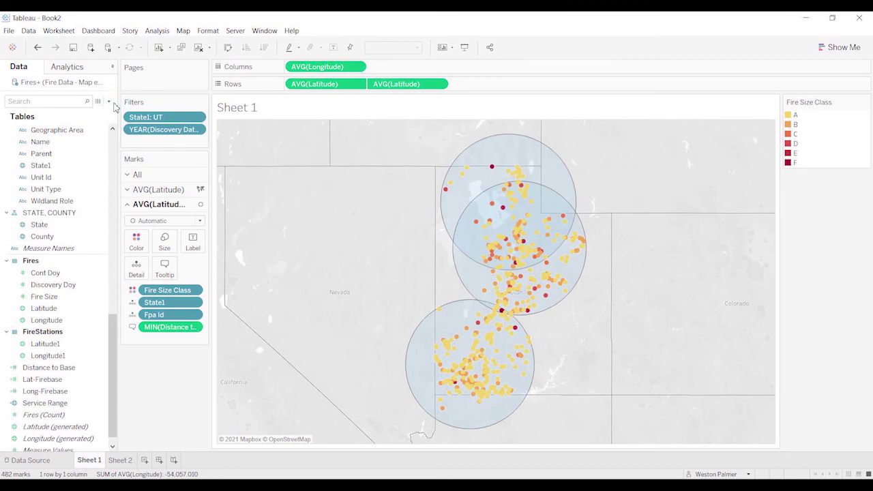
Start a new calculated field named 'Fires Covered'
{"action": "left_click", "coordinate": [110, 102]}
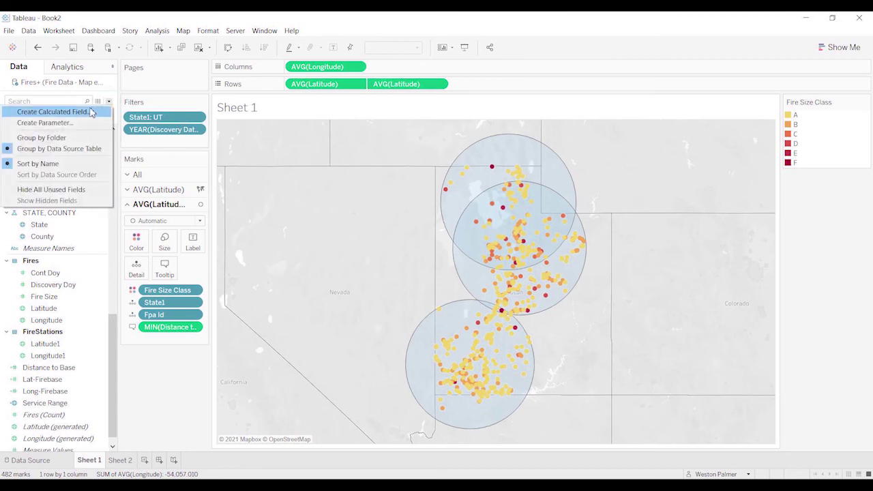
{"action": "left_click", "coordinate": [93, 111]}
{"action": "left_click_drag", "start_coordinate": [296, 232], "coordinate": [343, 232]}
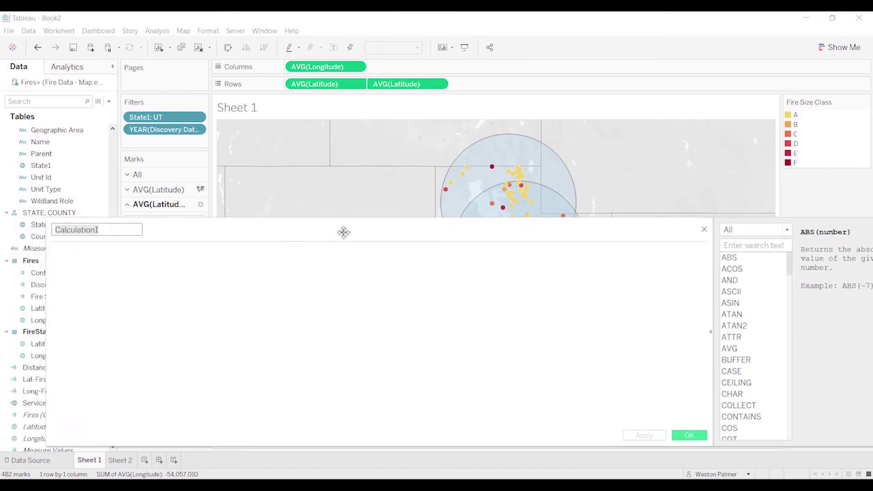
{"action": "type", "text": "Fires"}
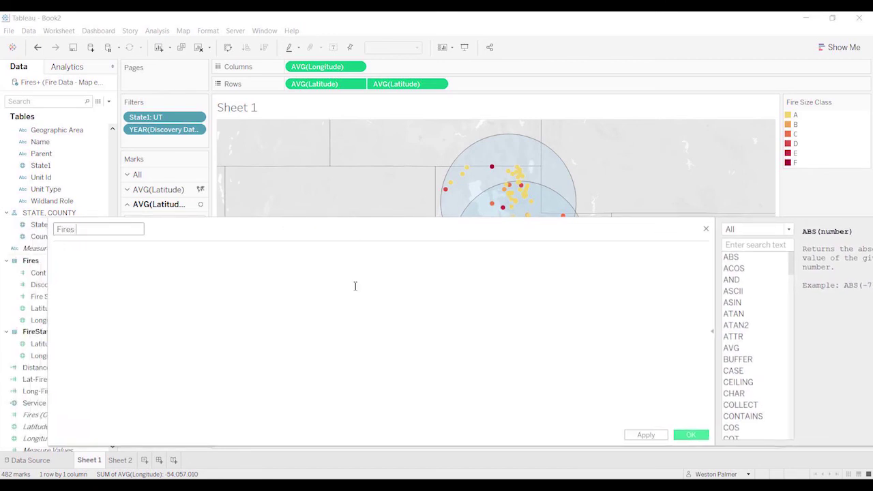
{"action": "type", "text": " Covered"}
Enter the formula SUM(IF [Distance to Base]<=100 THEN 1 ELSE 0 END) and save it
{"action": "left_click", "coordinate": [354, 286]}
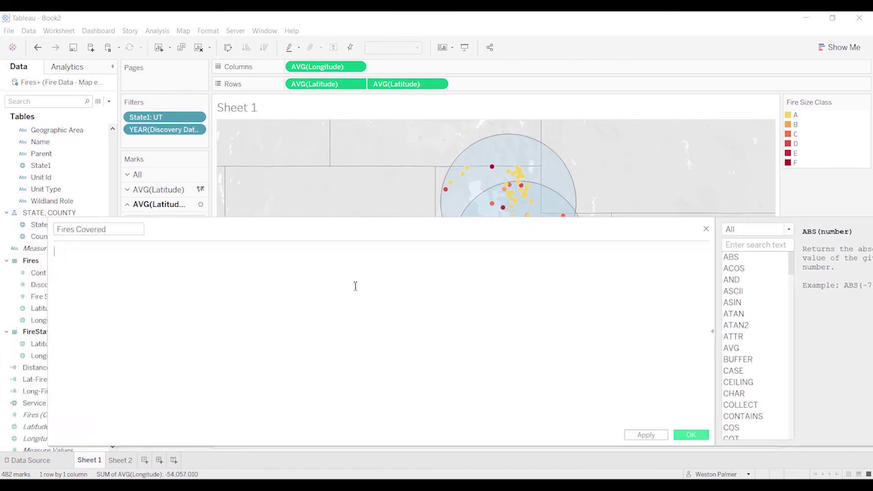
{"action": "type", "text": "SUM"}
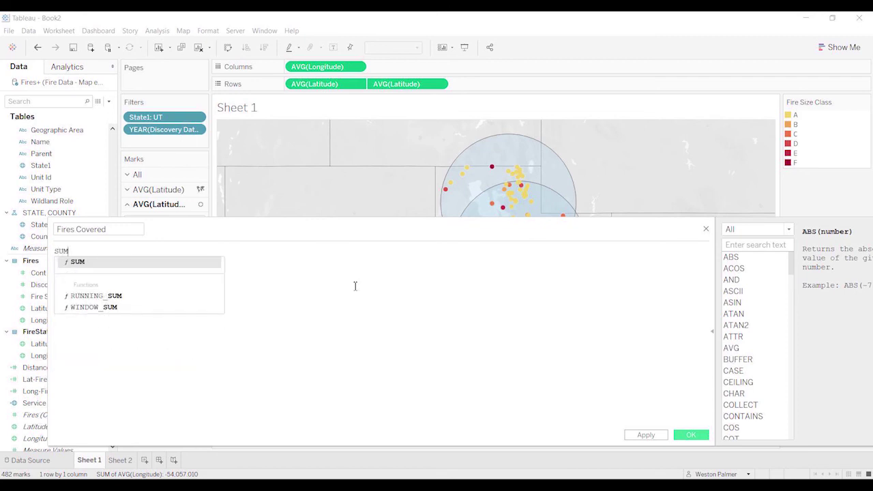
{"action": "type", "text": "("}
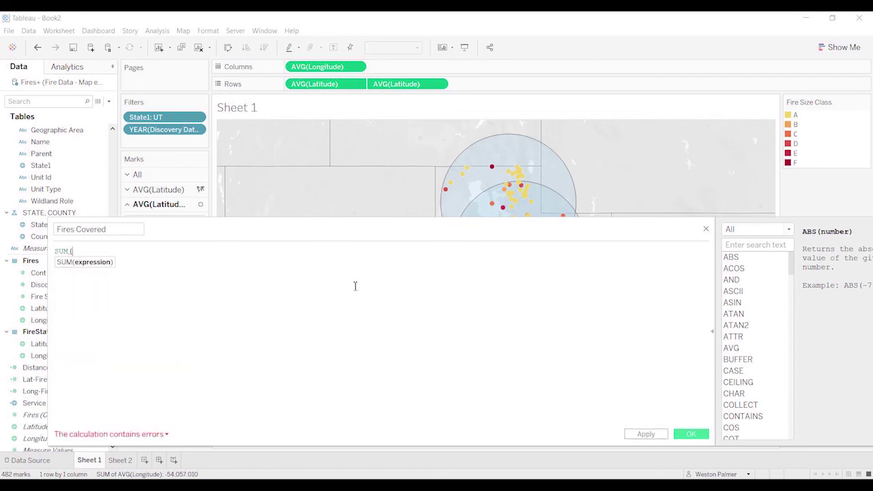
{"action": "key", "text": "Return"}
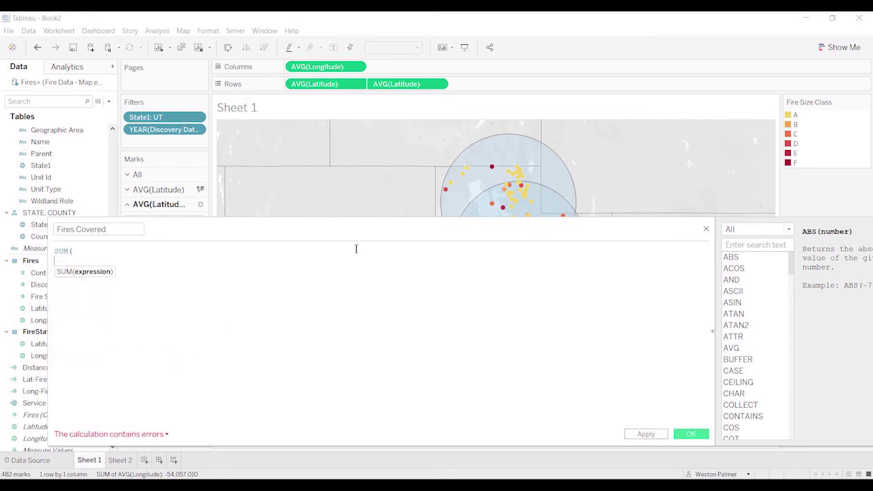
{"action": "scroll", "coordinate": [347, 259], "scroll_direction": "up", "scroll_amount": 2}
{"action": "scroll", "coordinate": [323, 284], "scroll_direction": "up", "scroll_amount": 1}
{"action": "type", "text": "IF "}
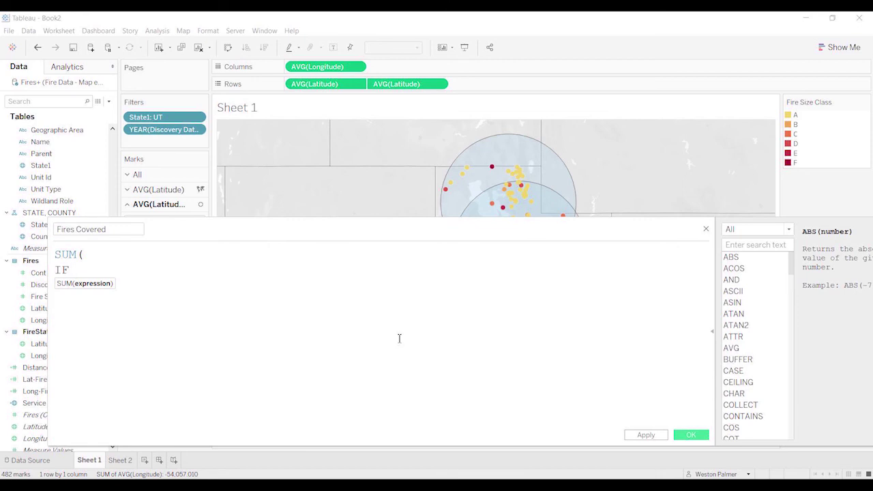
{"action": "type", "text": "dist"}
{"action": "key", "text": "Down"}
{"action": "key", "text": "Return"}
{"action": "type", "text": "<"}
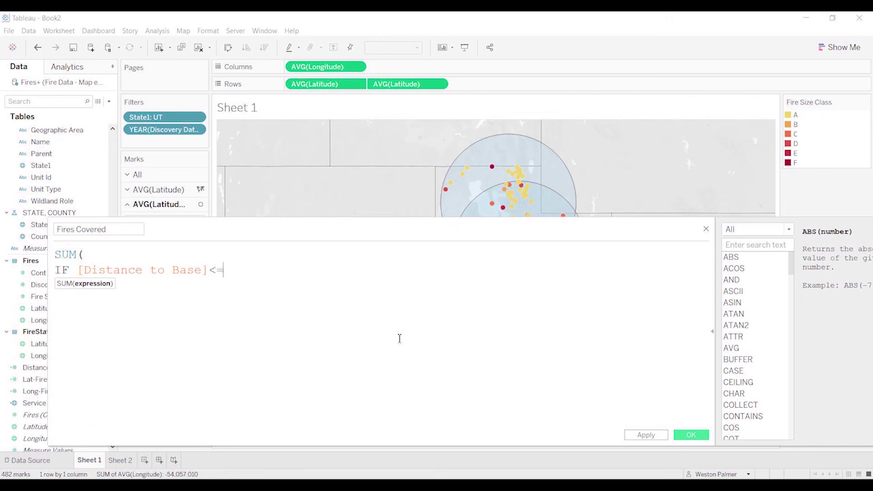
{"action": "type", "text": "=100"}
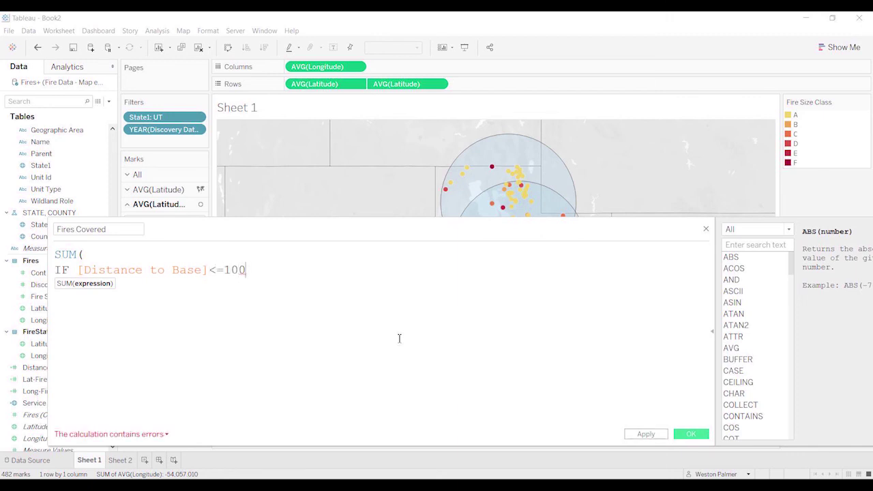
{"action": "type", "text": " Then"}
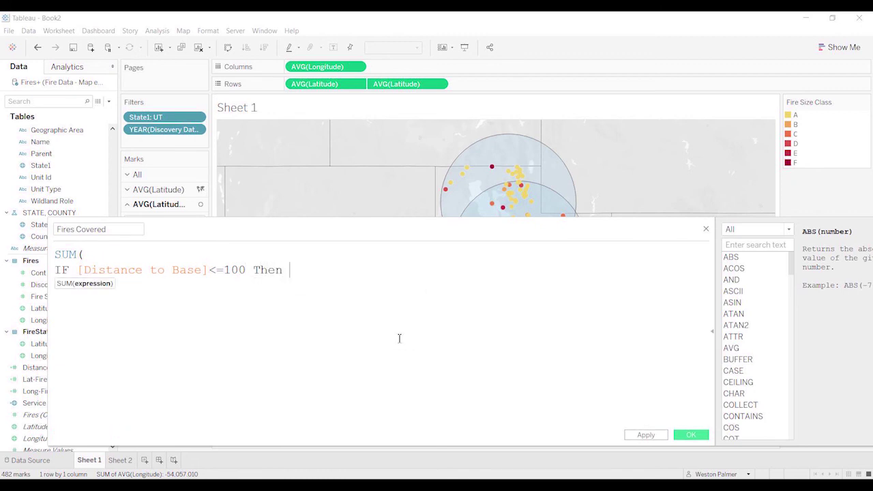
{"action": "type", "text": " 1 ELSE "}
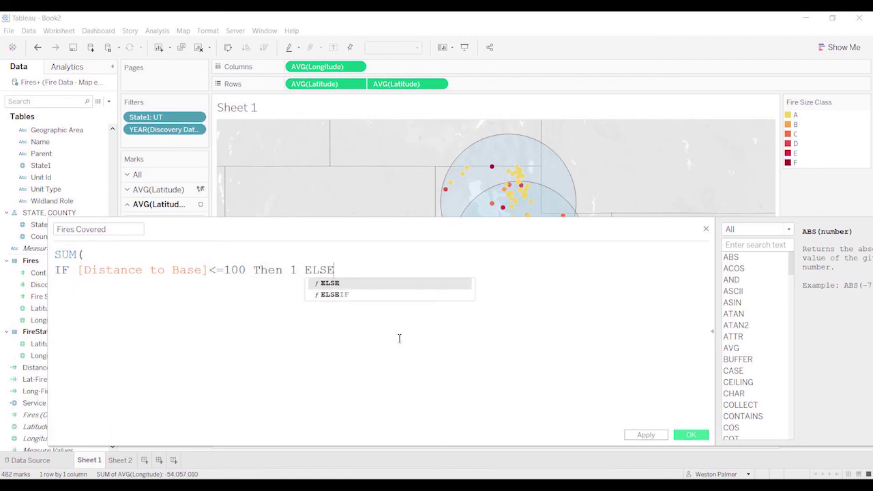
{"action": "type", "text": "0"}
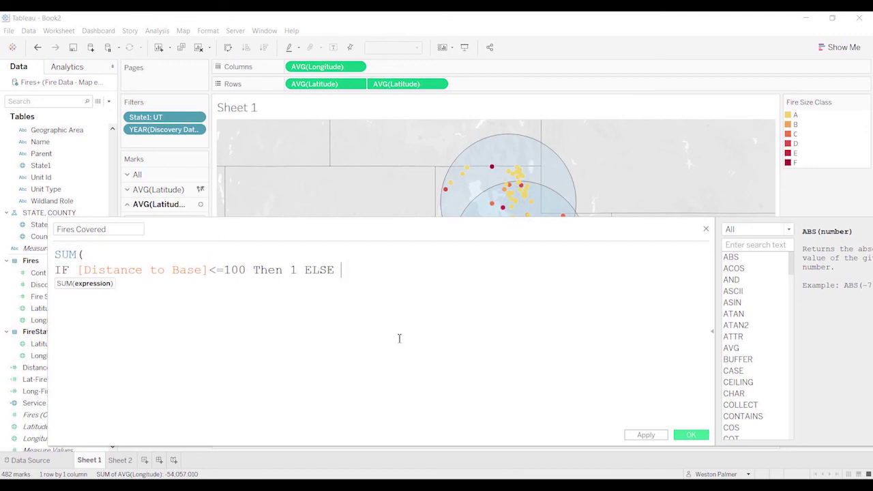
{"action": "type", "text": " END"}
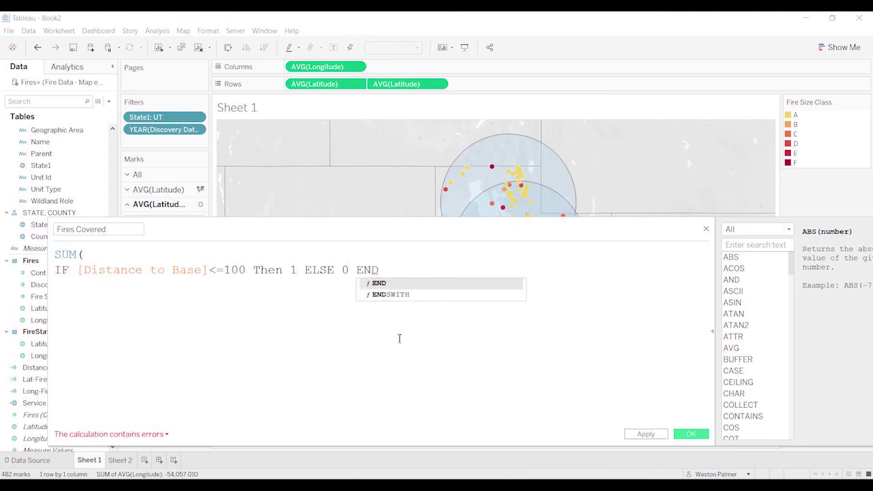
{"action": "key", "text": "Return"}
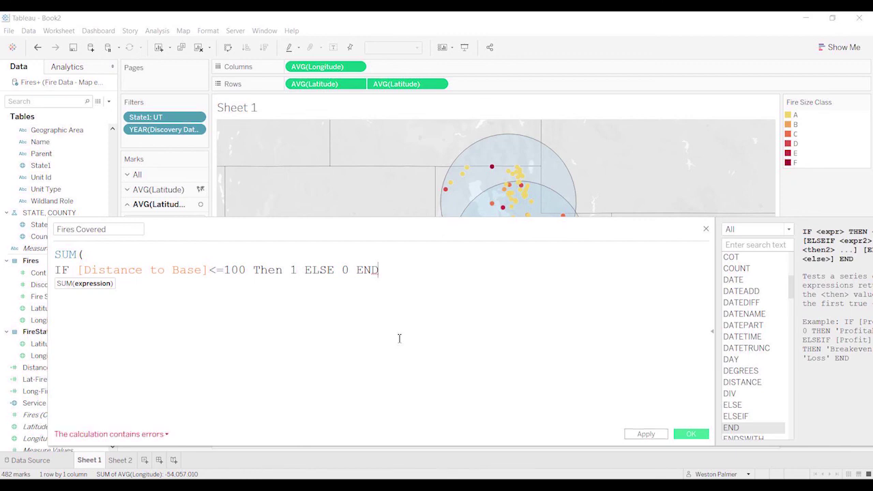
{"action": "type", "text": ")"}
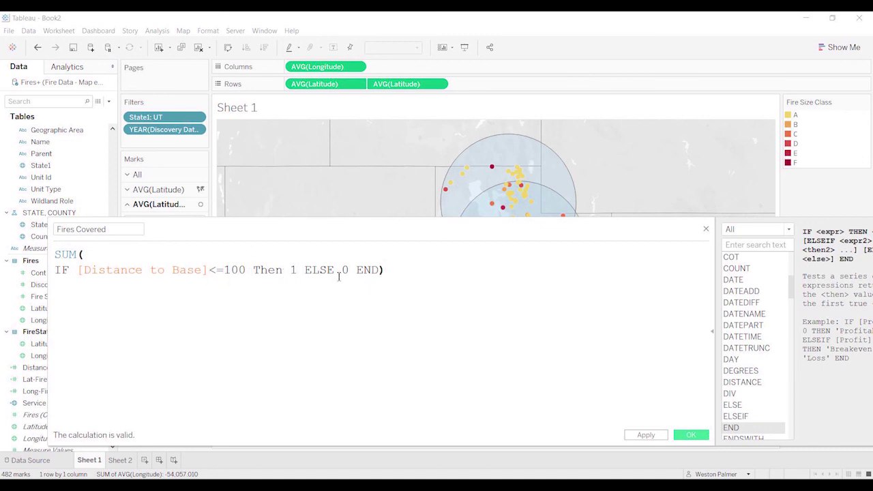
{"action": "left_click", "coordinate": [691, 436]}
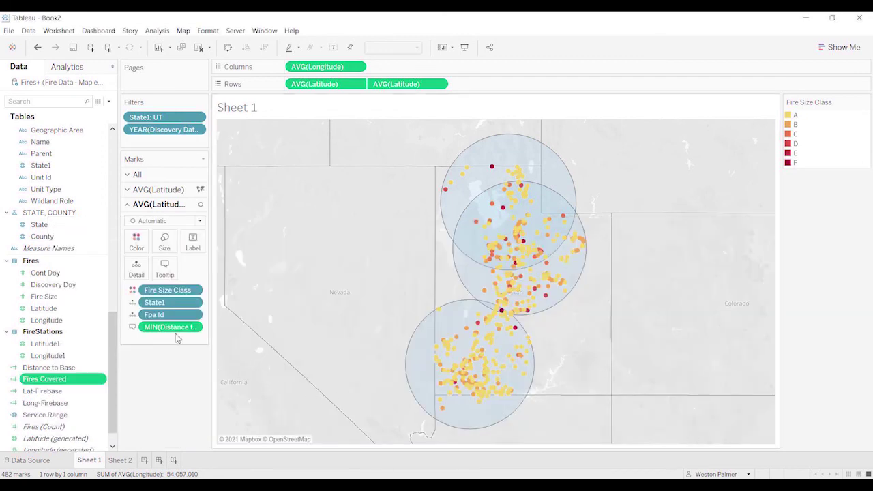
Label the station buffer circles with Fires Covered in 26pt font
{"action": "left_click", "coordinate": [128, 192]}
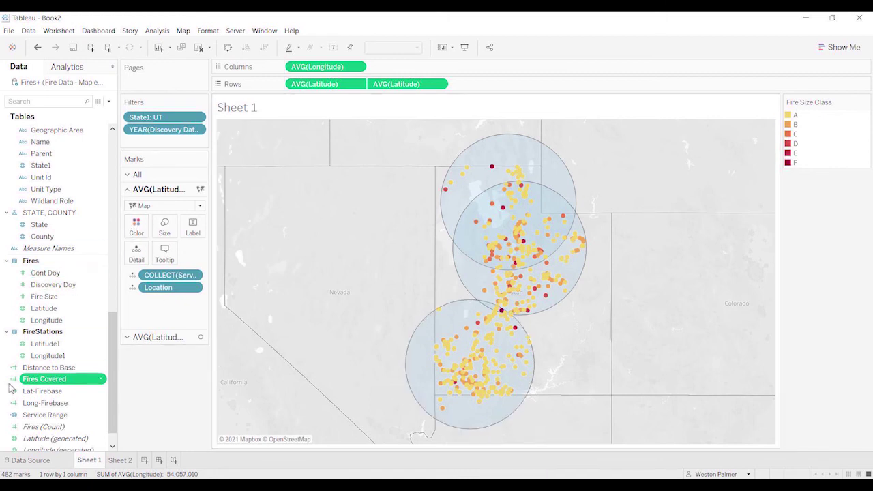
{"action": "left_click_drag", "start_coordinate": [35, 384], "coordinate": [194, 232]}
{"action": "left_click", "coordinate": [192, 227]}
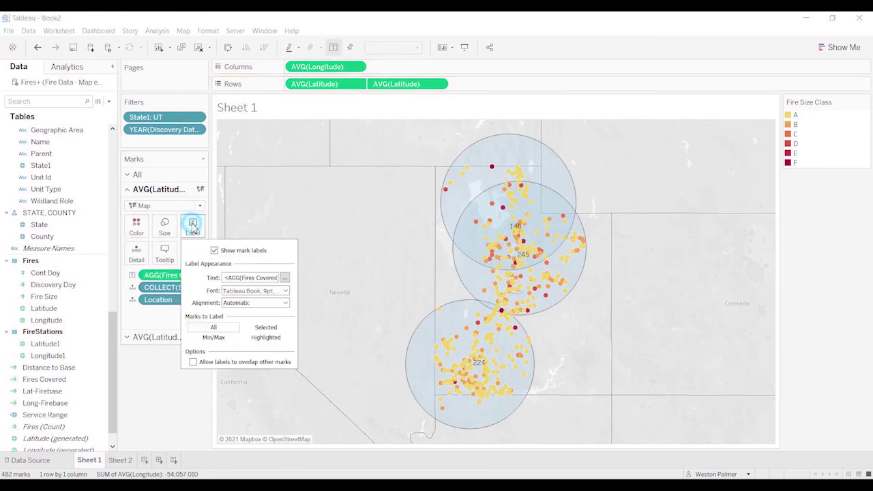
{"action": "left_click", "coordinate": [286, 291]}
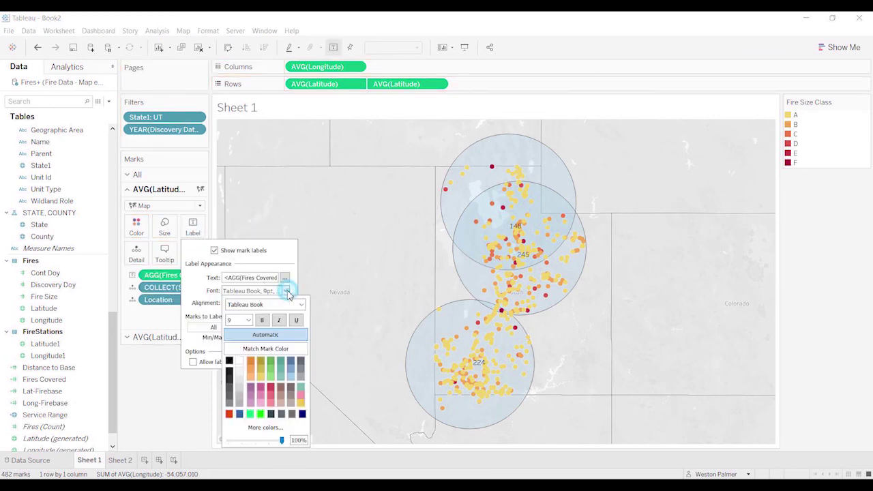
{"action": "left_click", "coordinate": [251, 320]}
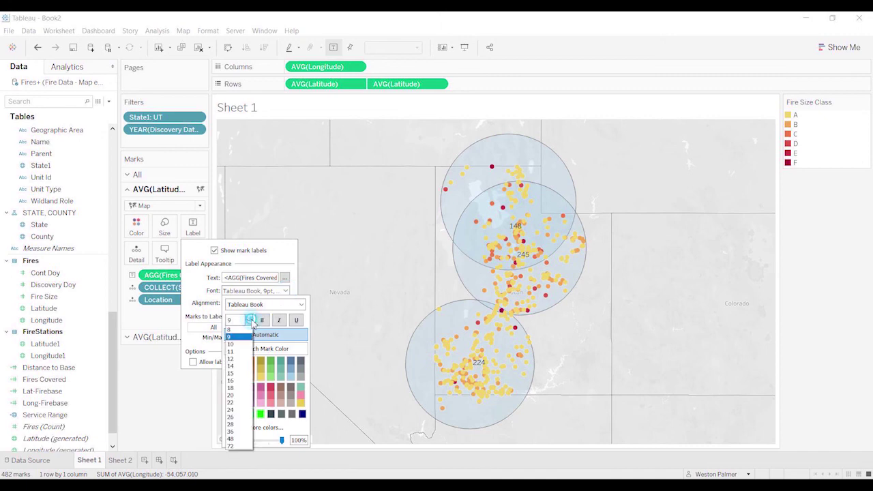
{"action": "left_click", "coordinate": [231, 417]}
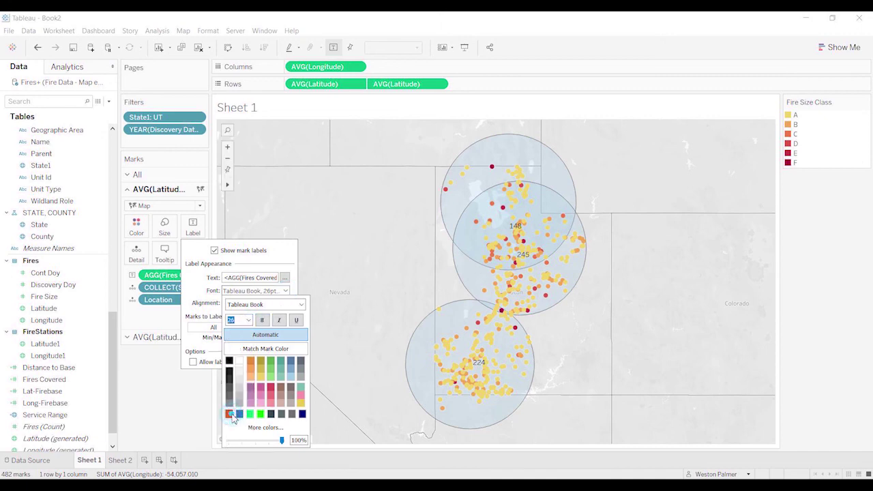
{"action": "left_click", "coordinate": [180, 408]}
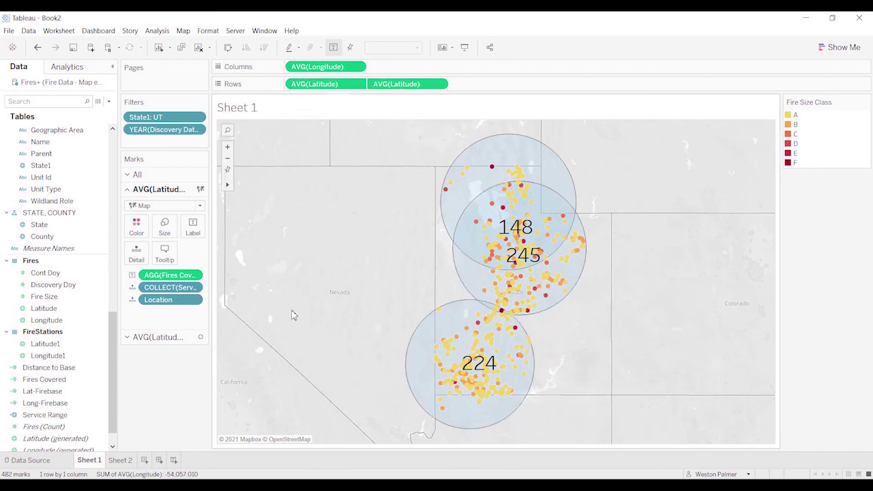
Show a Location filter and test hiding and restoring USFS-Northern UT and USFS-South Utah
{"action": "left_click", "coordinate": [194, 300]}
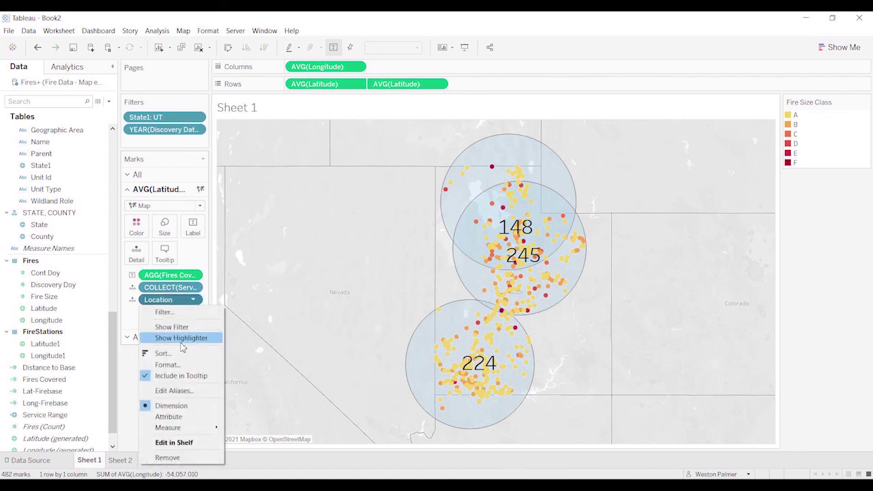
{"action": "left_click", "coordinate": [179, 327]}
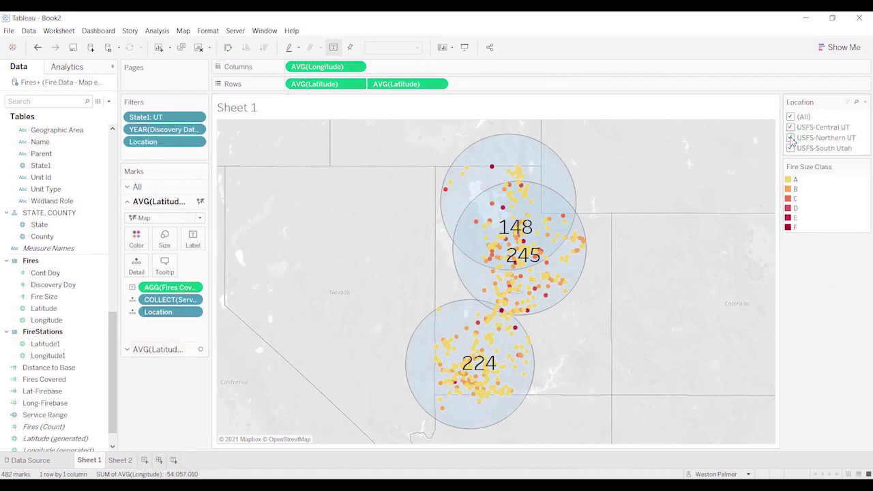
{"action": "left_click", "coordinate": [791, 138]}
{"action": "left_click", "coordinate": [790, 137]}
{"action": "left_click", "coordinate": [790, 148]}
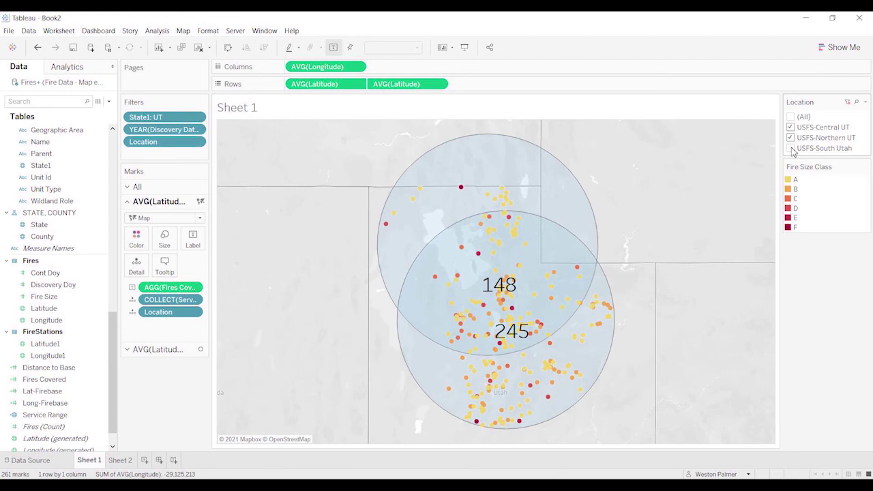
{"action": "left_click", "coordinate": [791, 148]}
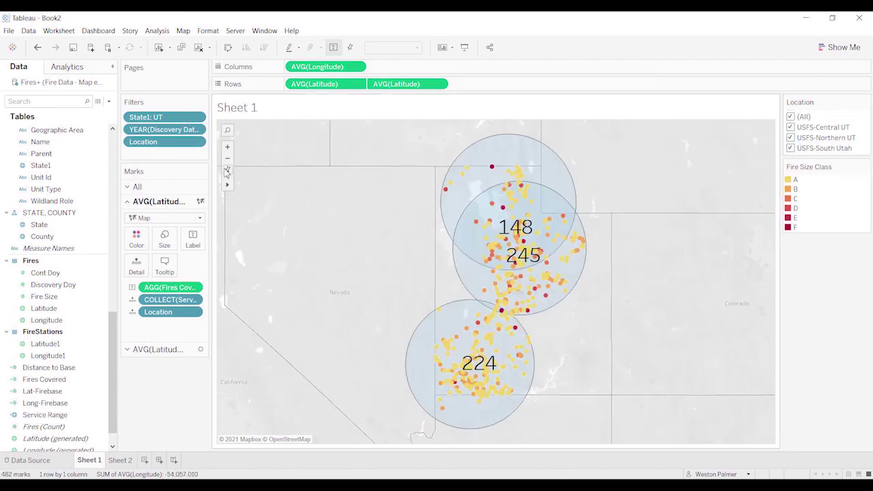
Pin the map extent and re-test USFS-Central UT and USFS-Northern UT, leaving all stations selected
{"action": "left_click", "coordinate": [227, 171]}
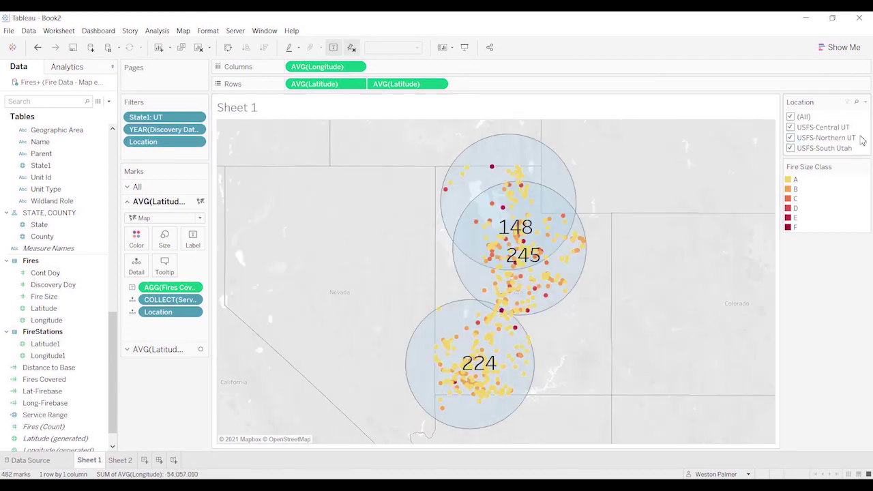
{"action": "left_click", "coordinate": [790, 127]}
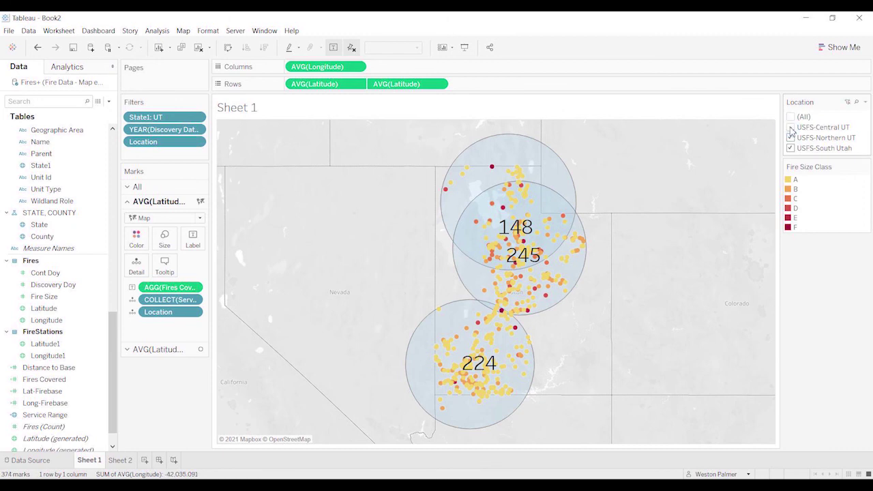
{"action": "left_click", "coordinate": [790, 128]}
{"action": "left_click", "coordinate": [790, 137]}
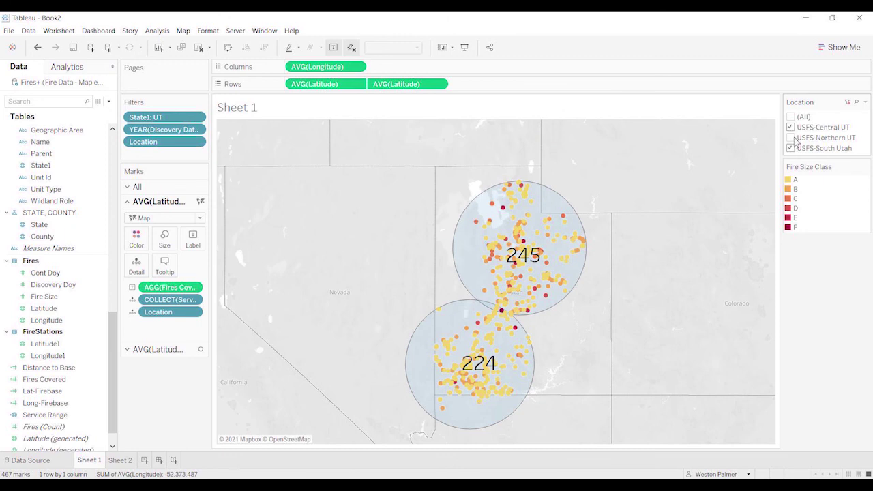
{"action": "left_click", "coordinate": [790, 138]}
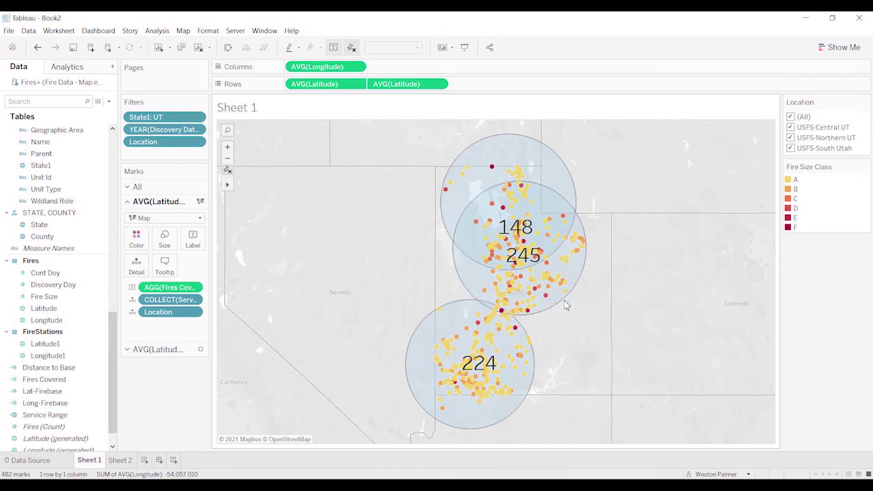
{"action": "mouse_move", "coordinate": [558, 306]}
{"action": "mouse_move", "coordinate": [505, 326]}
{"action": "mouse_move", "coordinate": [536, 351]}
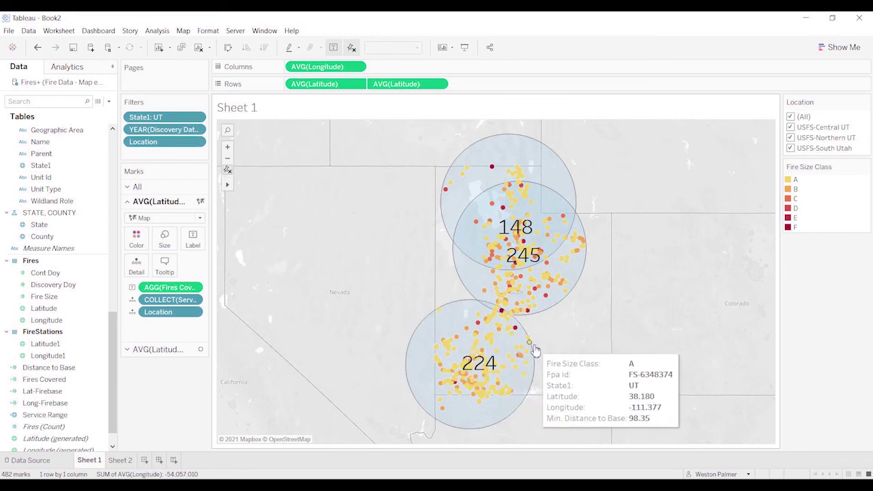